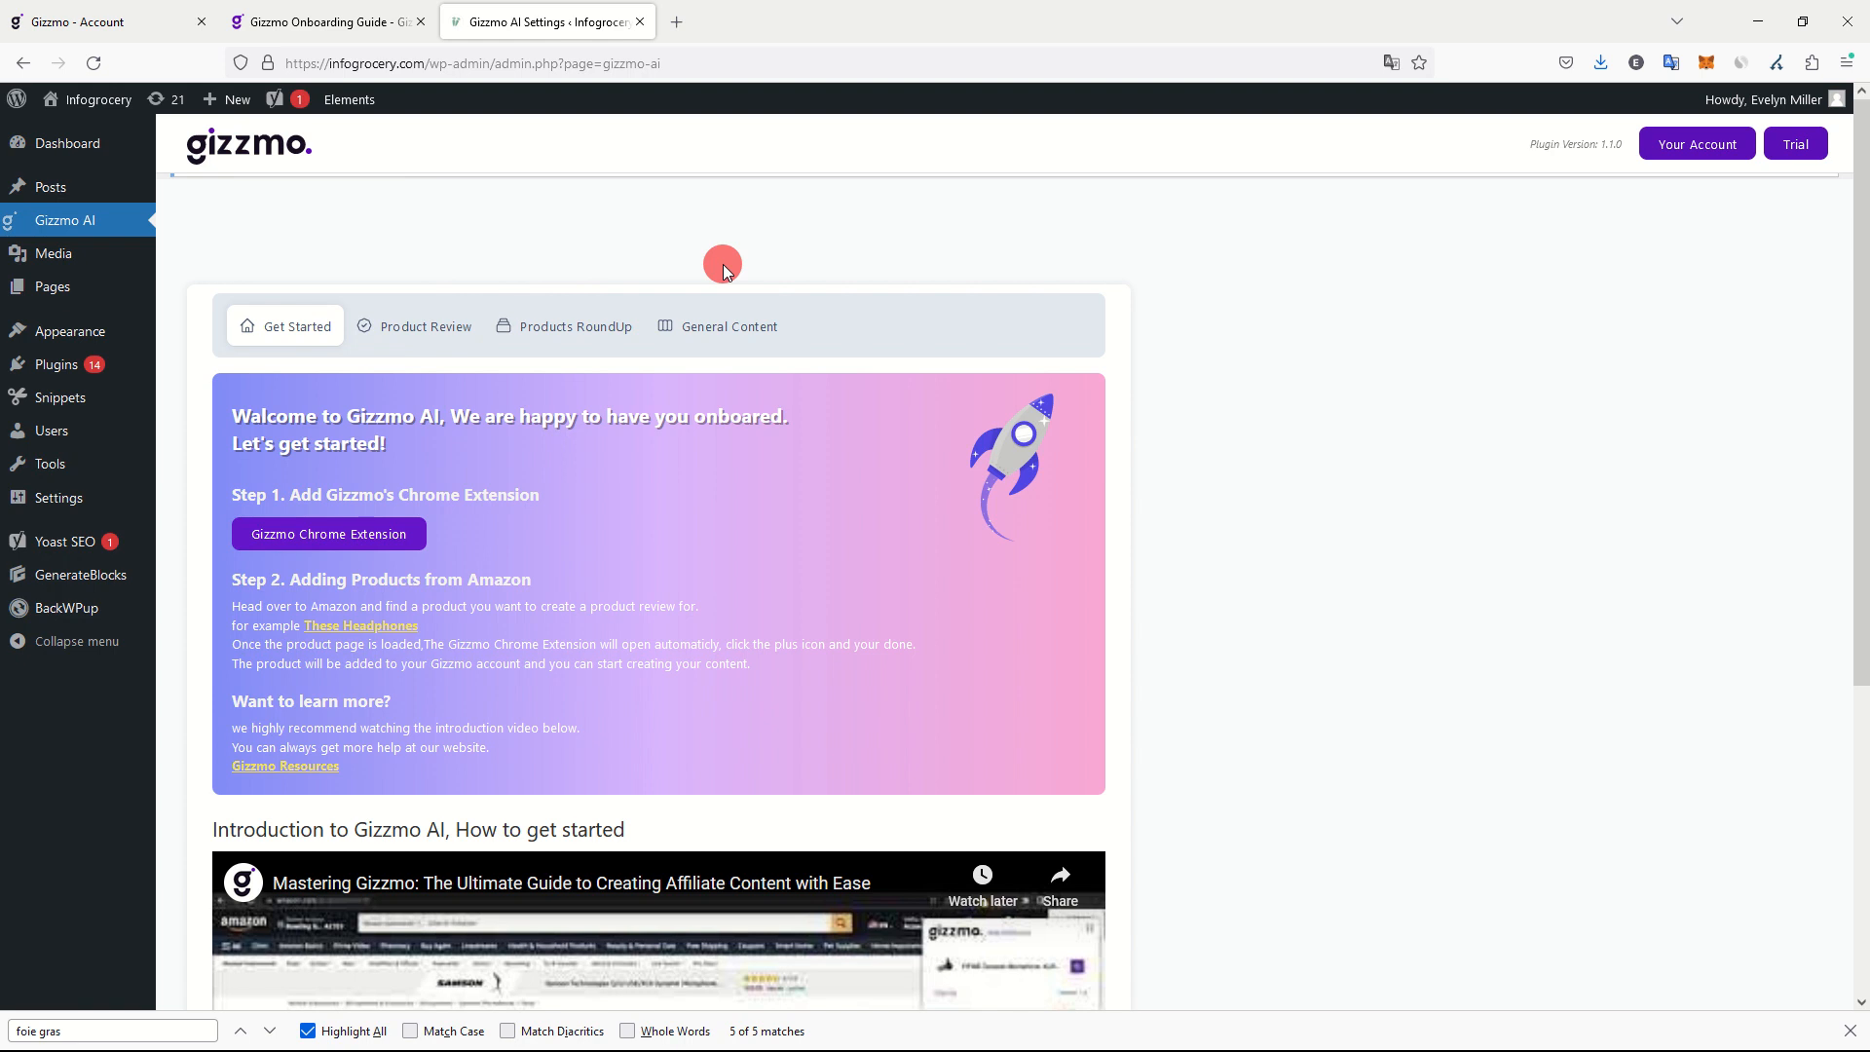
left_click(382, 290)
left_click_drag(383, 290, 467, 415)
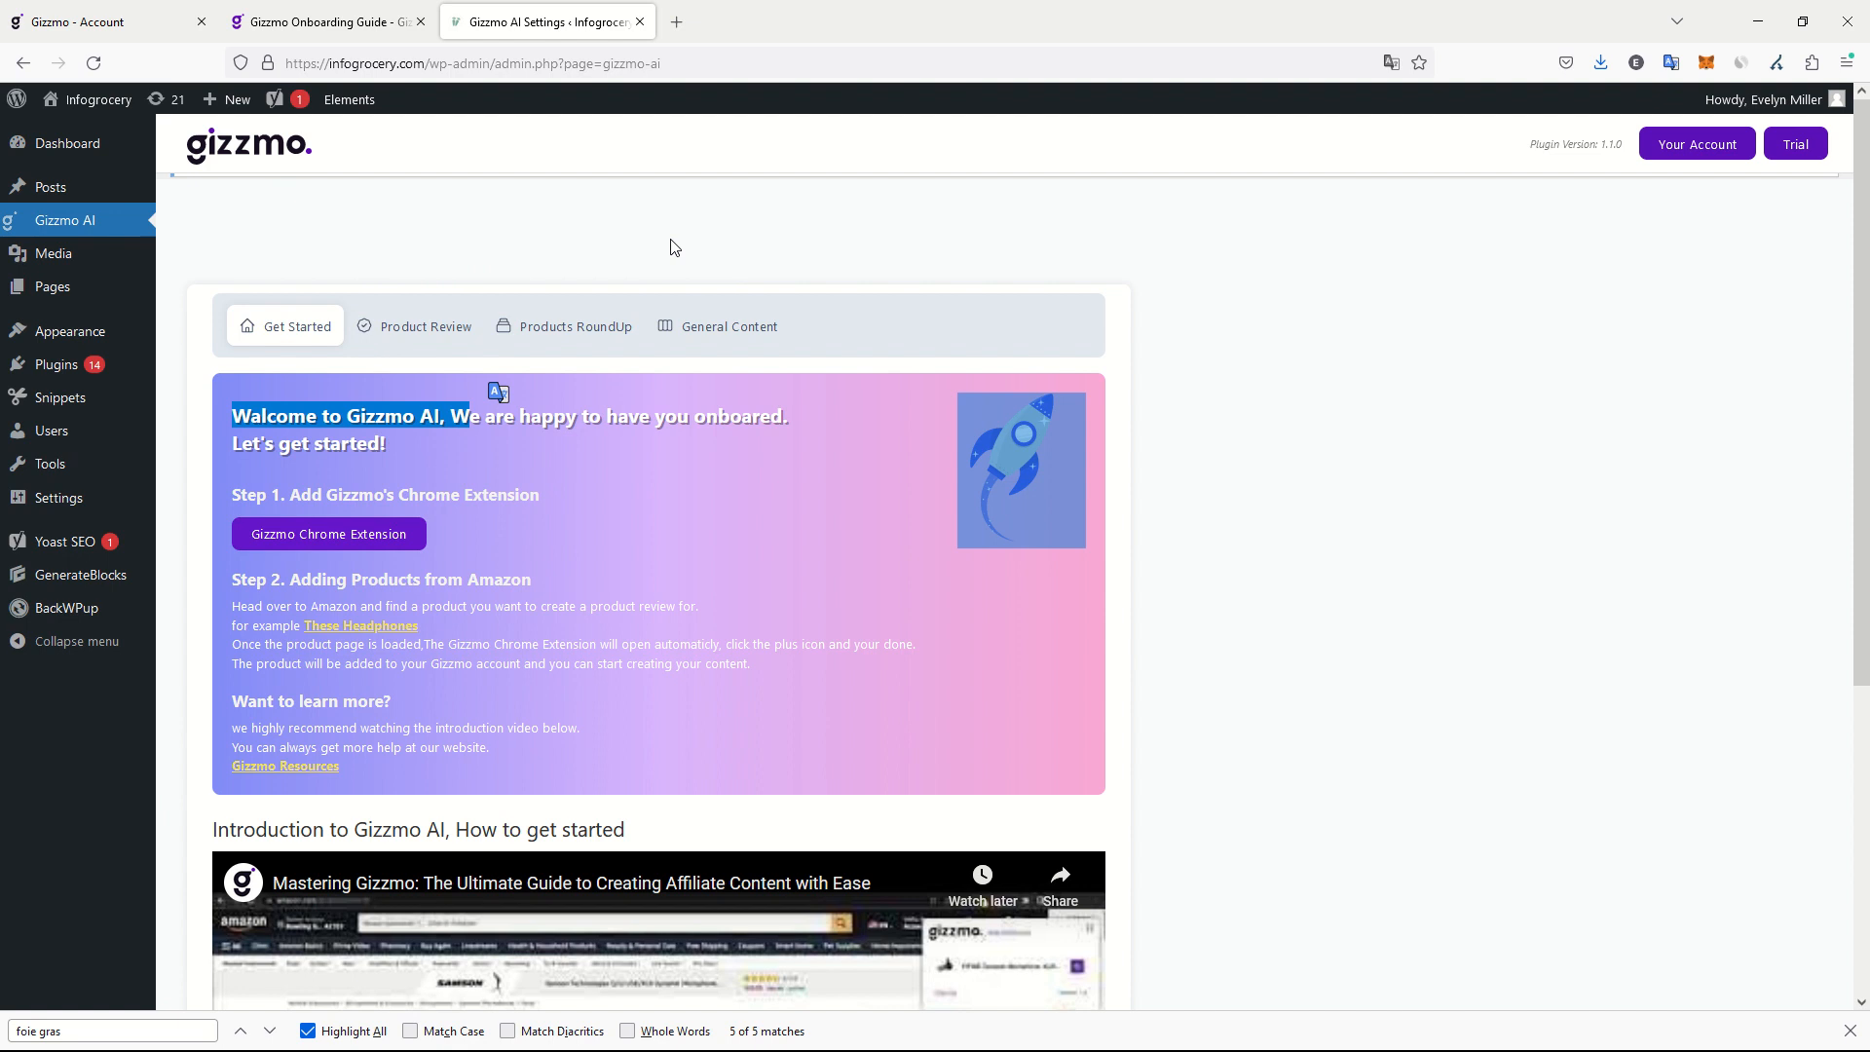
left_click(587, 244)
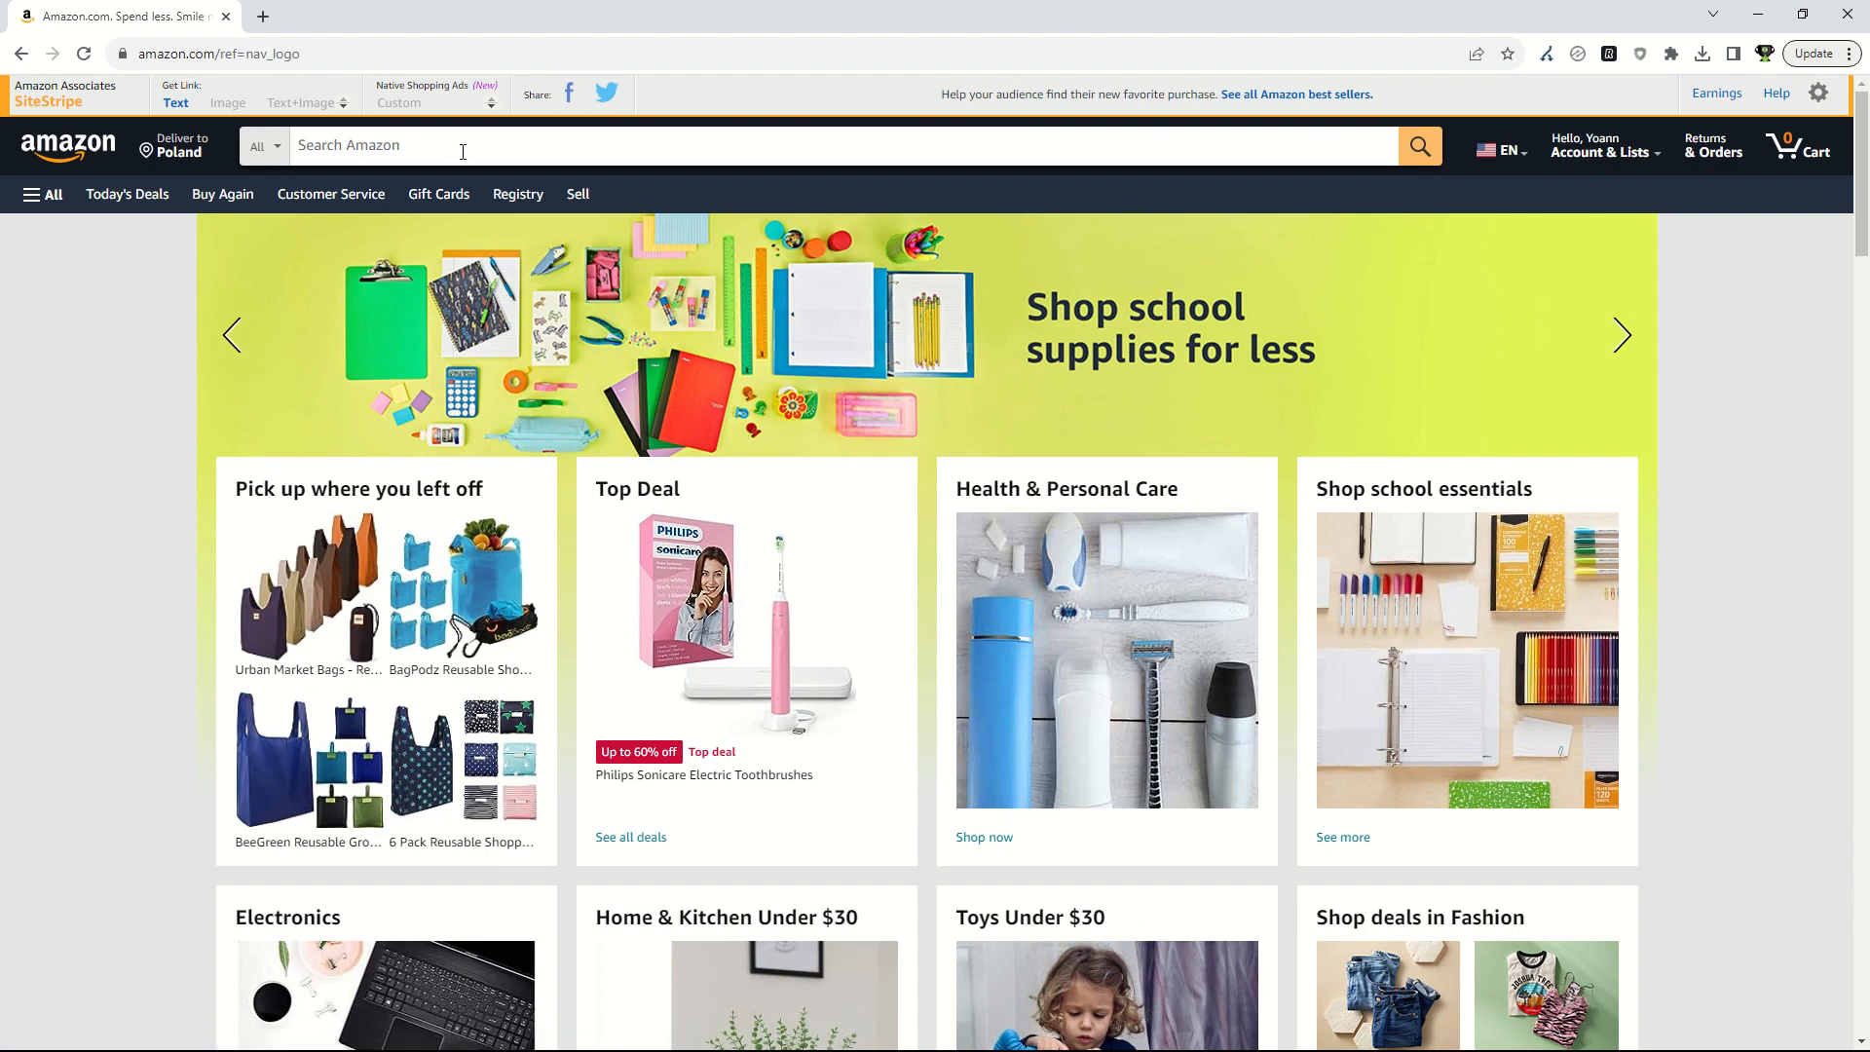
Step: Switch to Amazon, search for oysters and sort the results by price from high to low
left_click(462, 146)
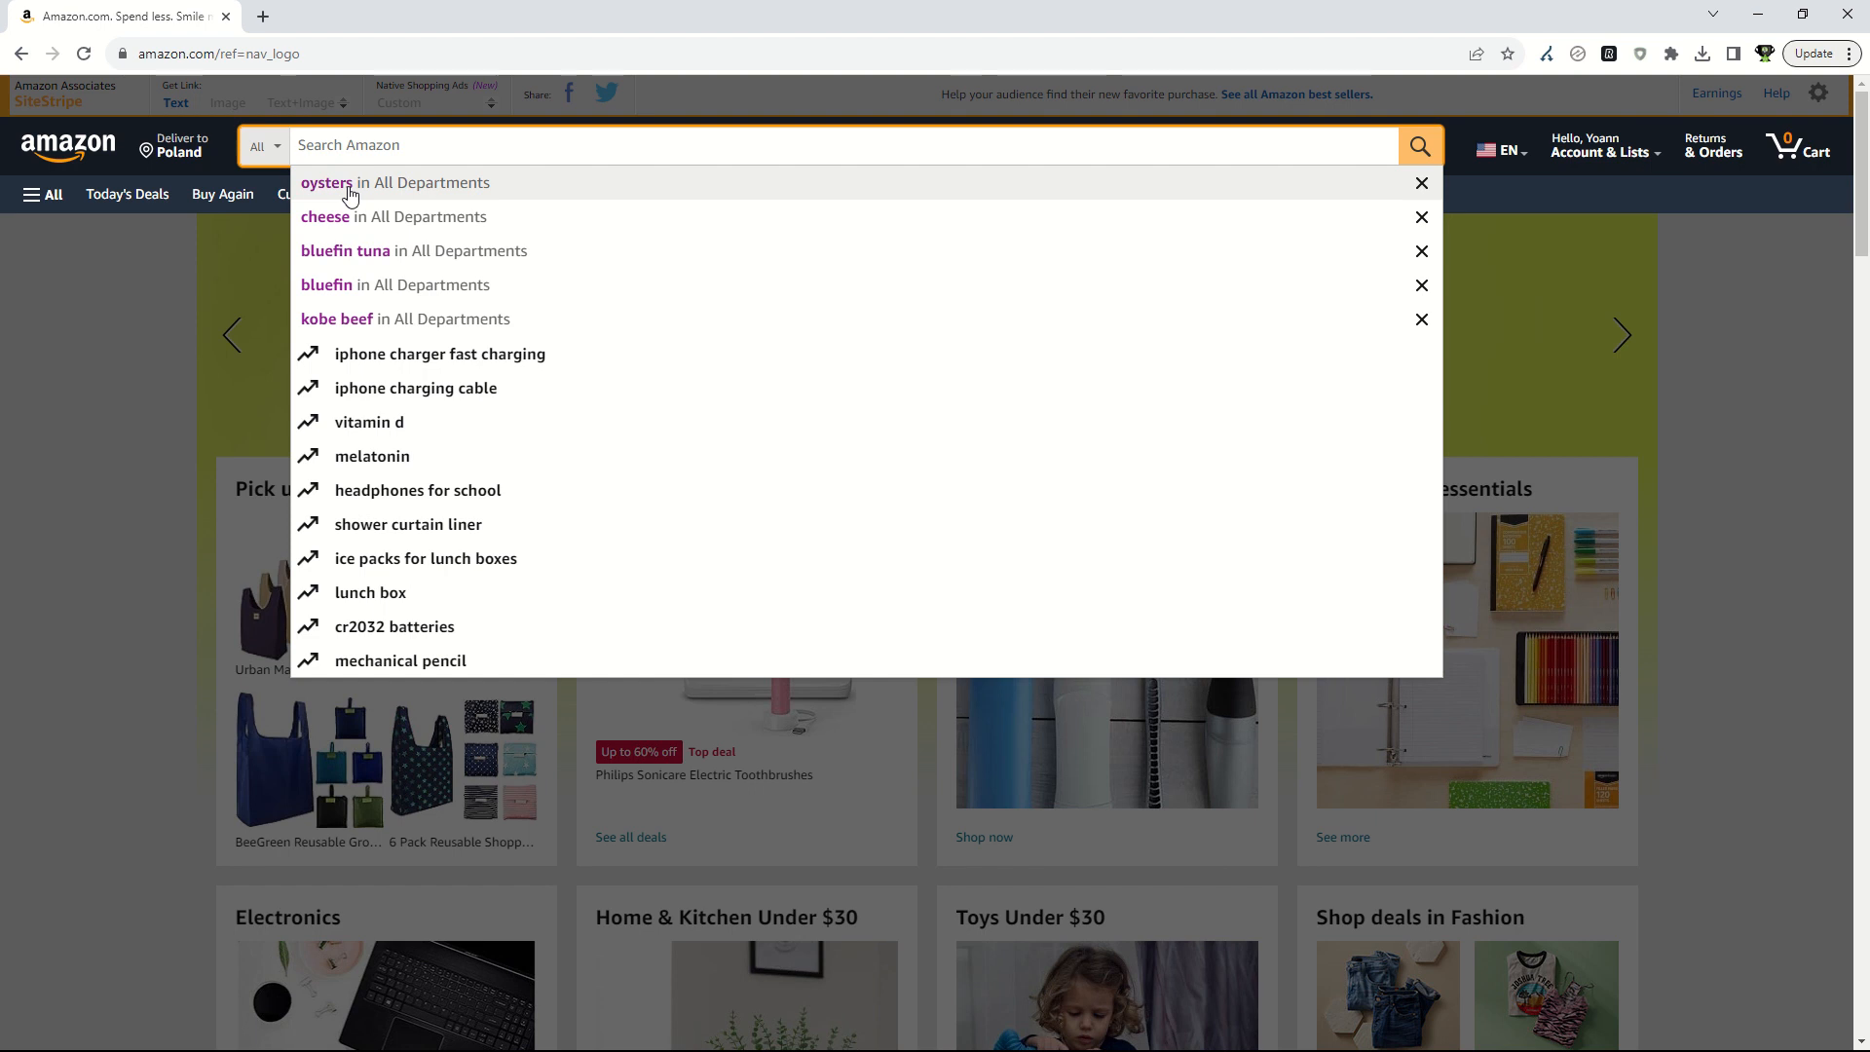
left_click(351, 194)
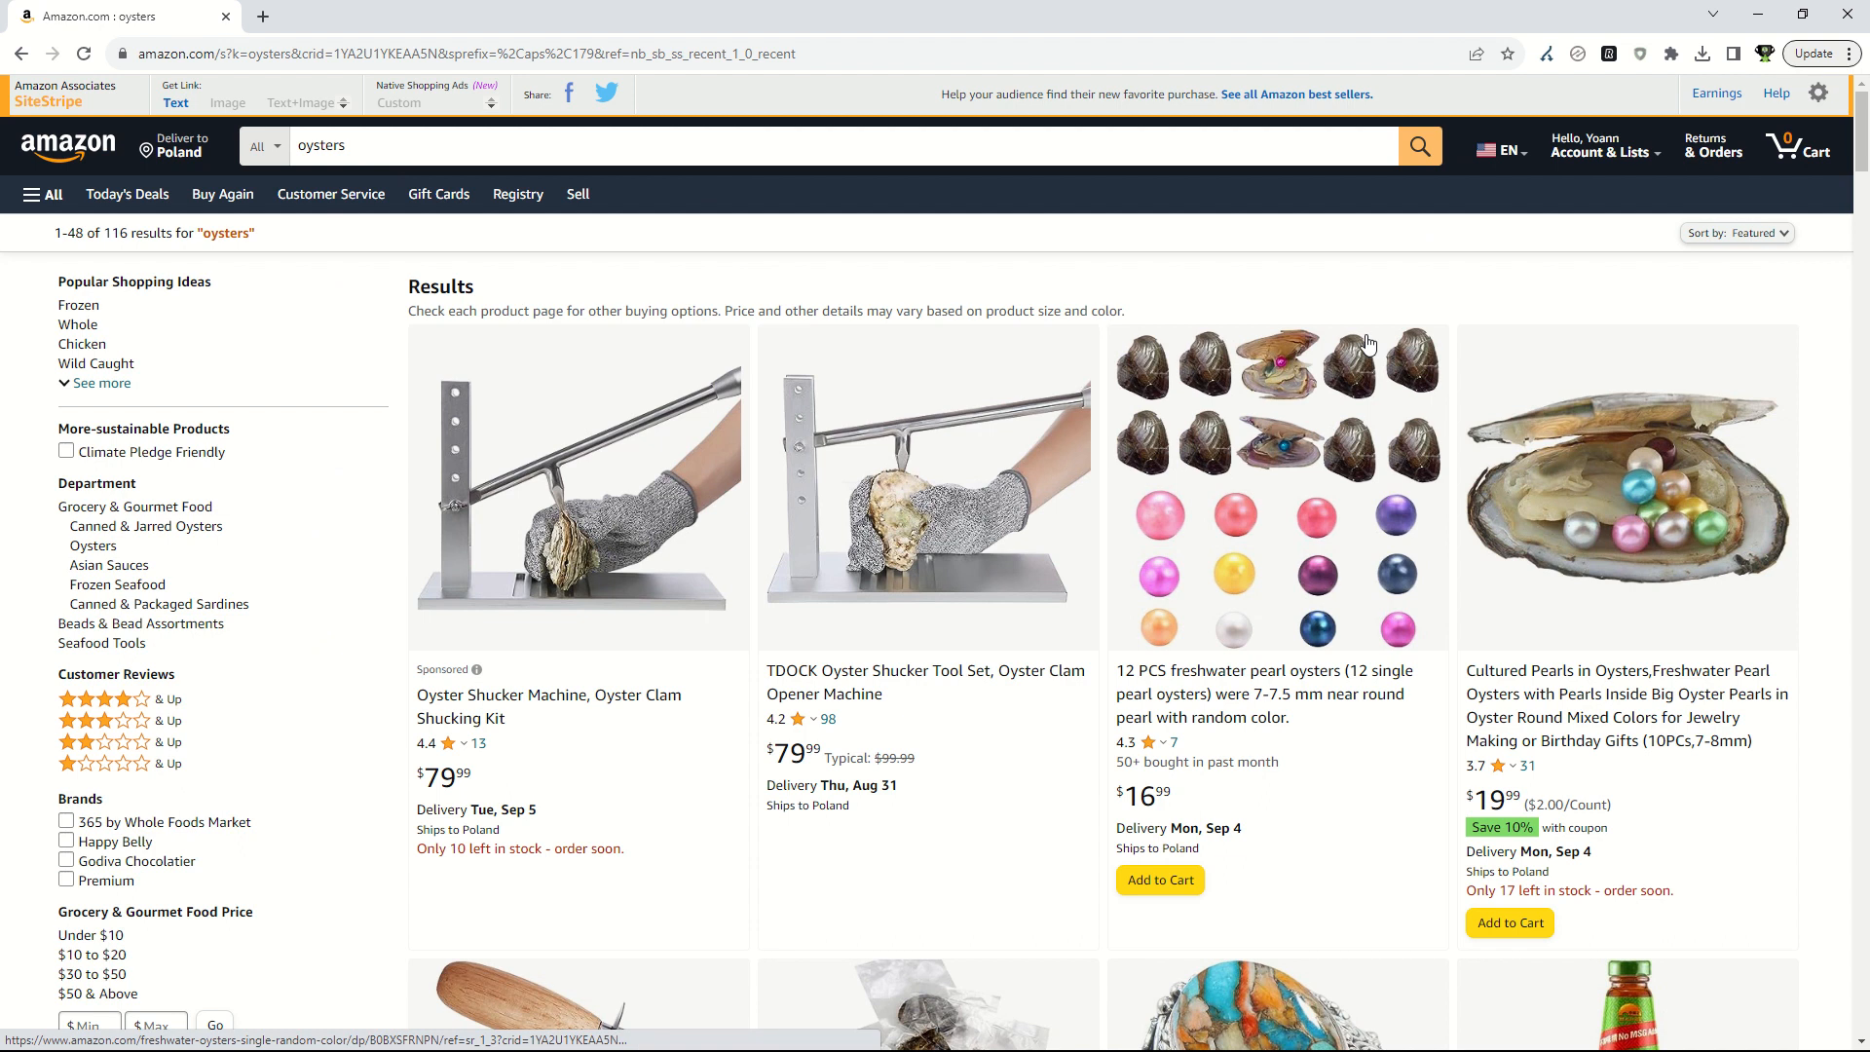
left_click(1739, 232)
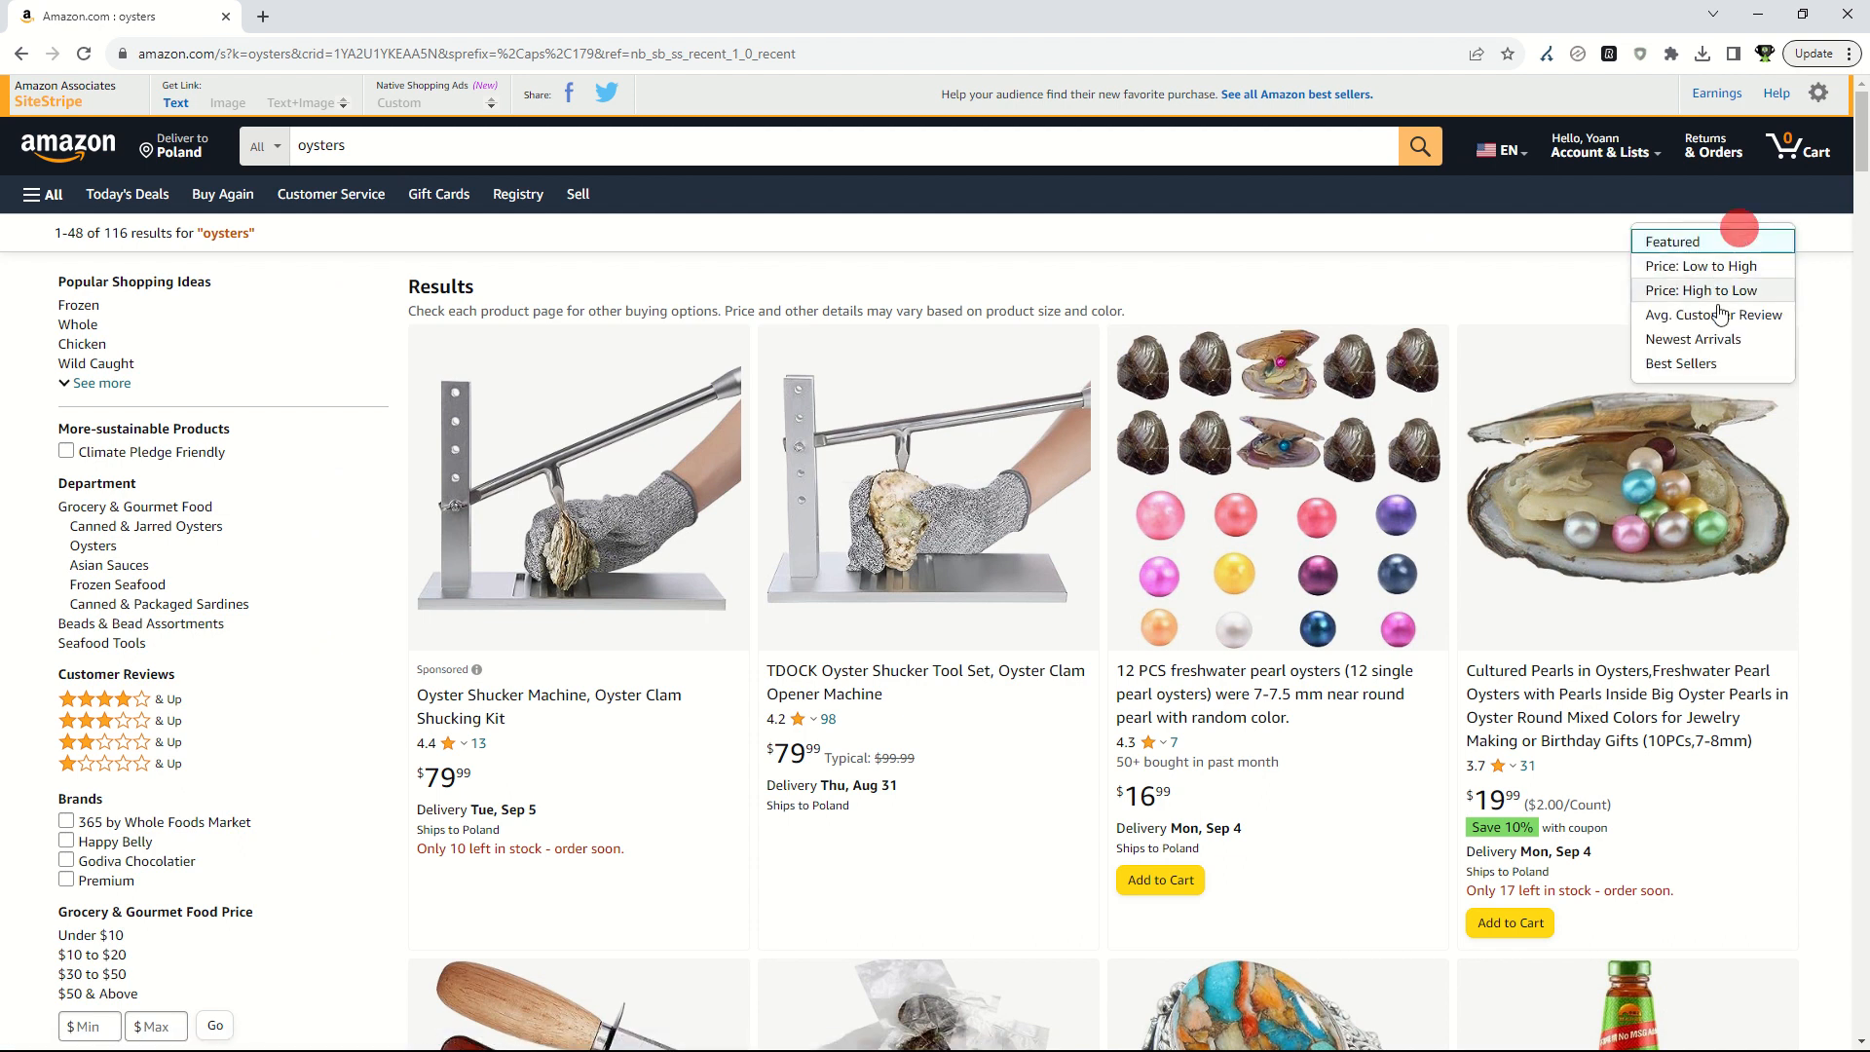
left_click(1658, 290)
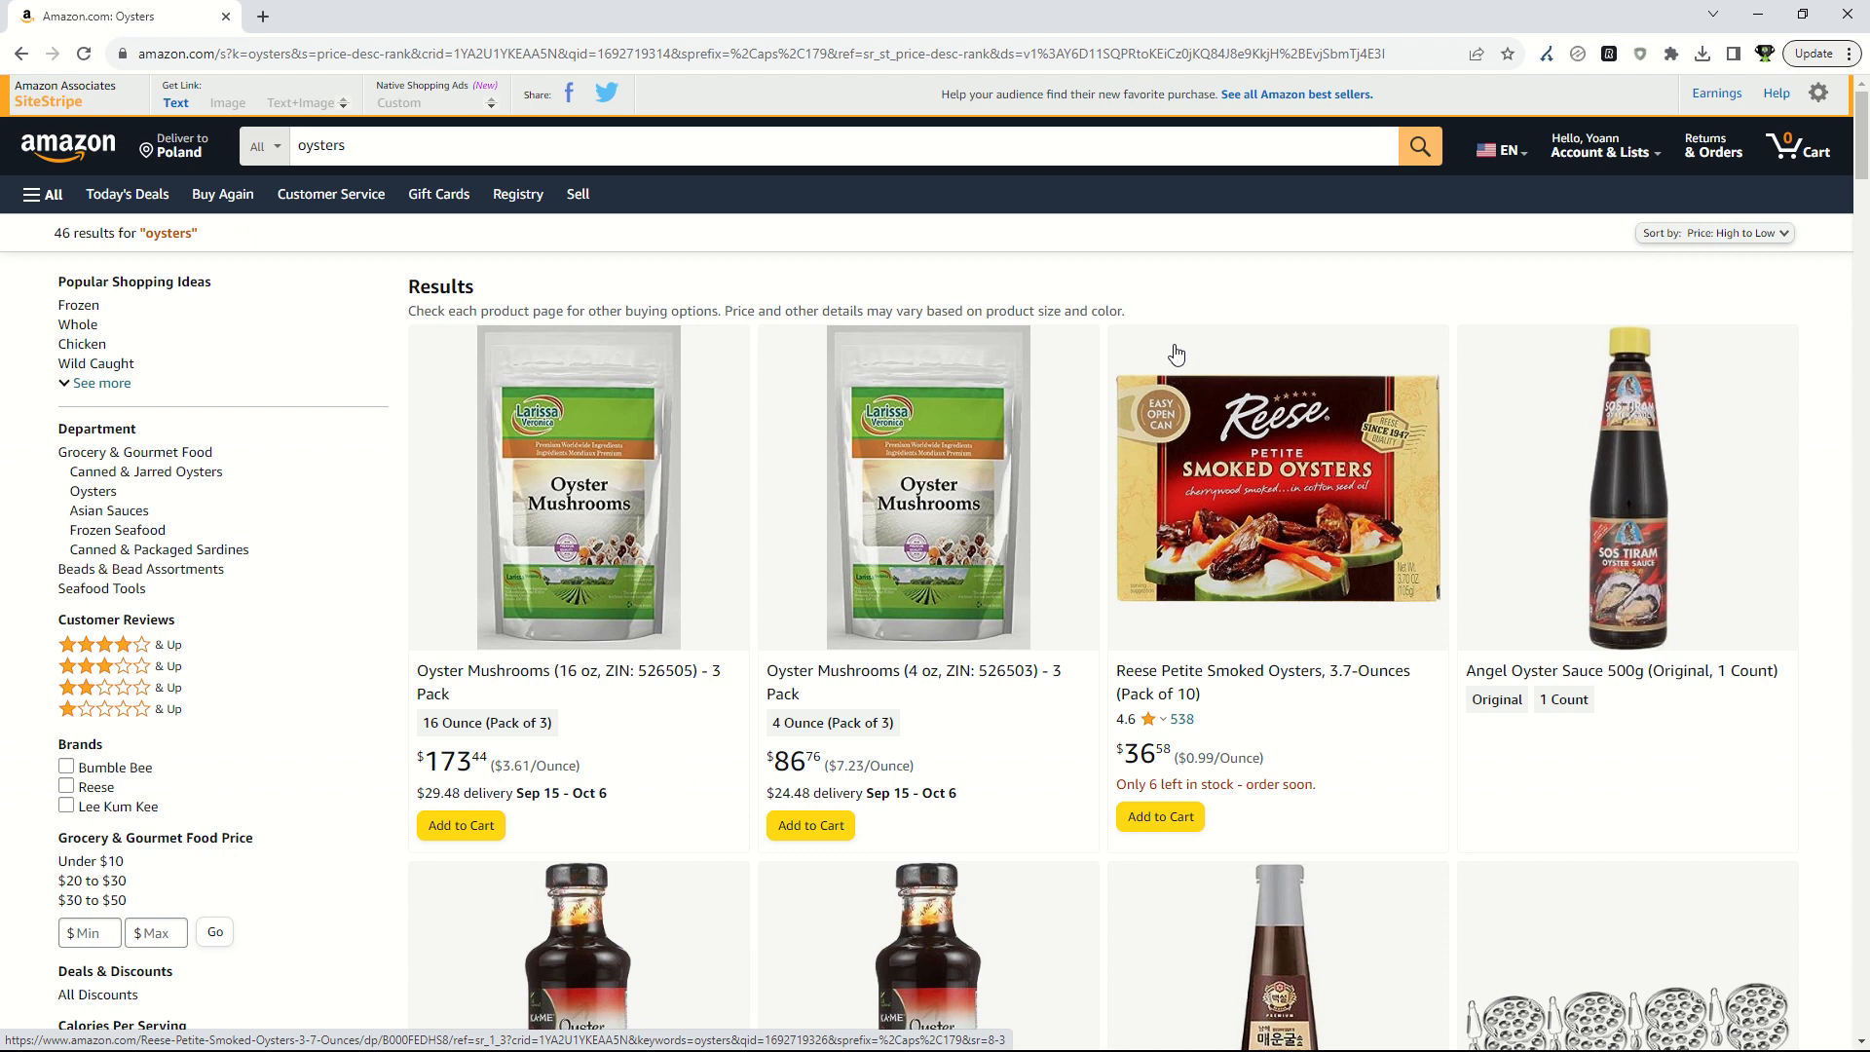
Step: Open the Oyster Mushrooms (16 oz) 3 Pack product and add it to the Gizzmo account with the Gizzmo extension
left_click(557, 517)
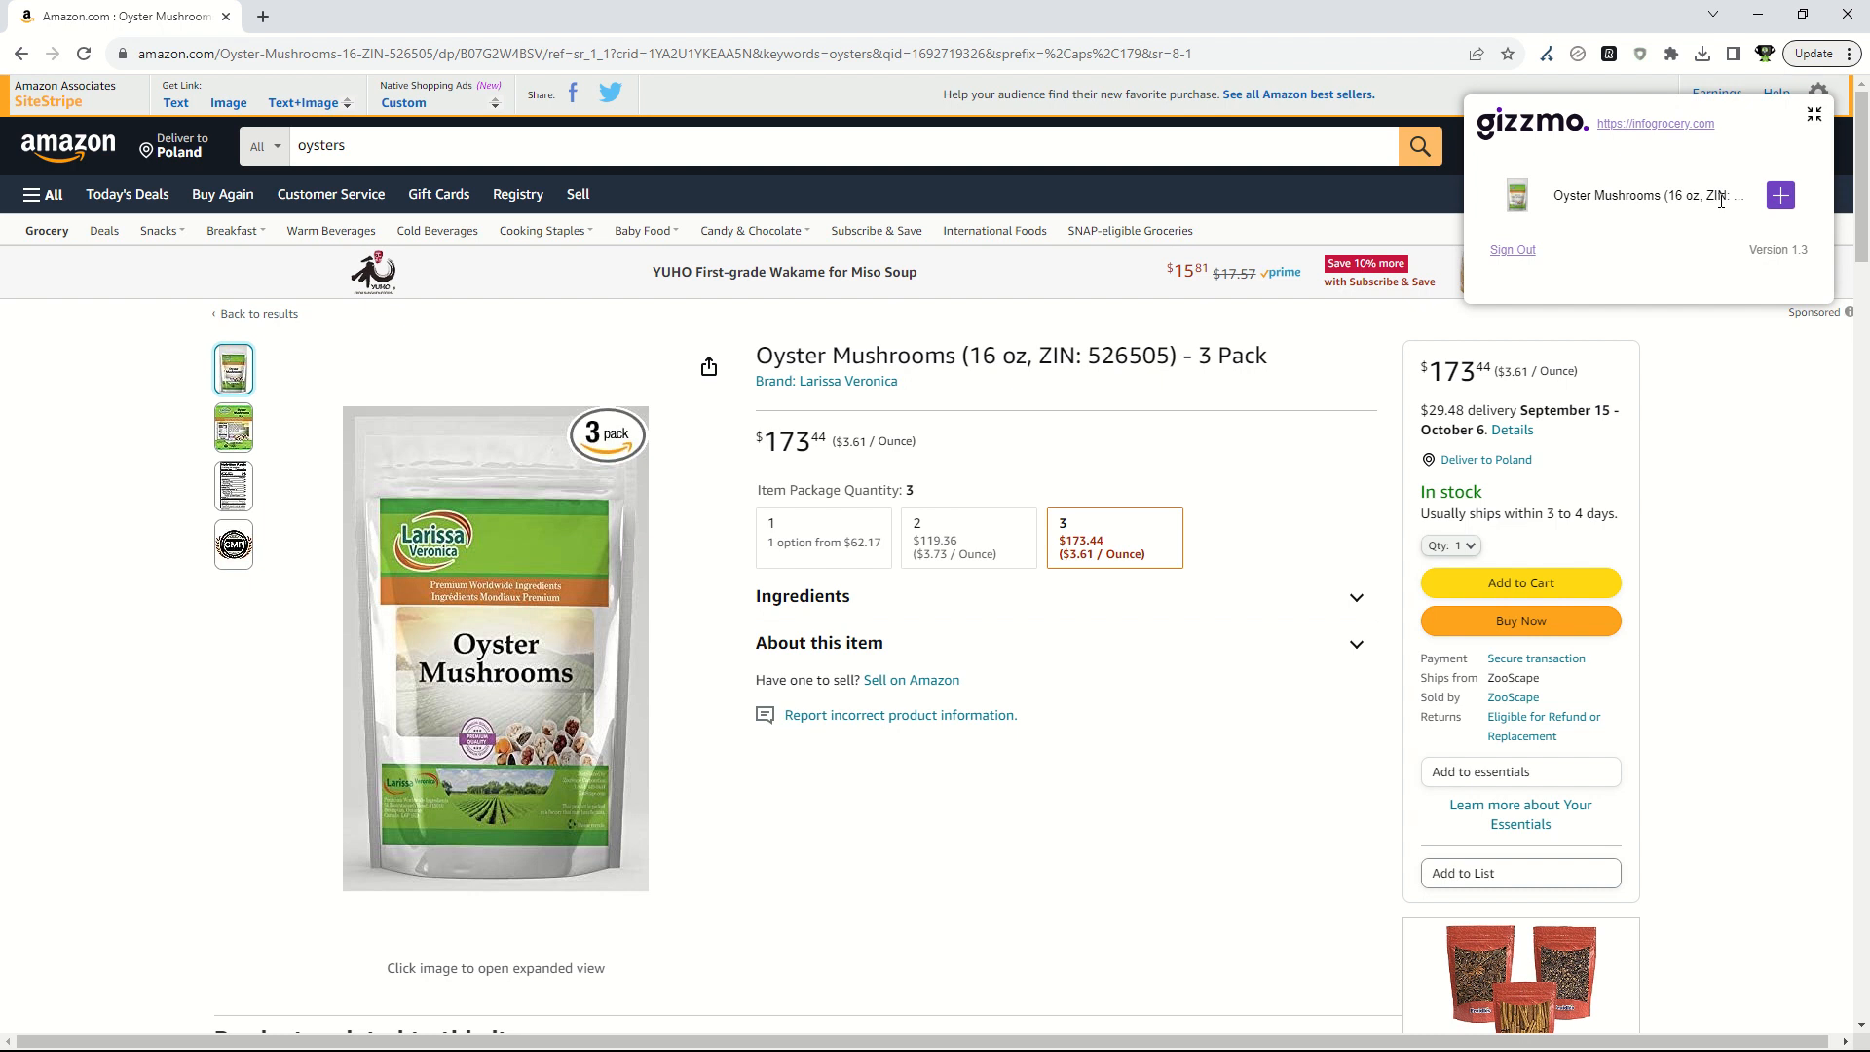
left_click(1781, 198)
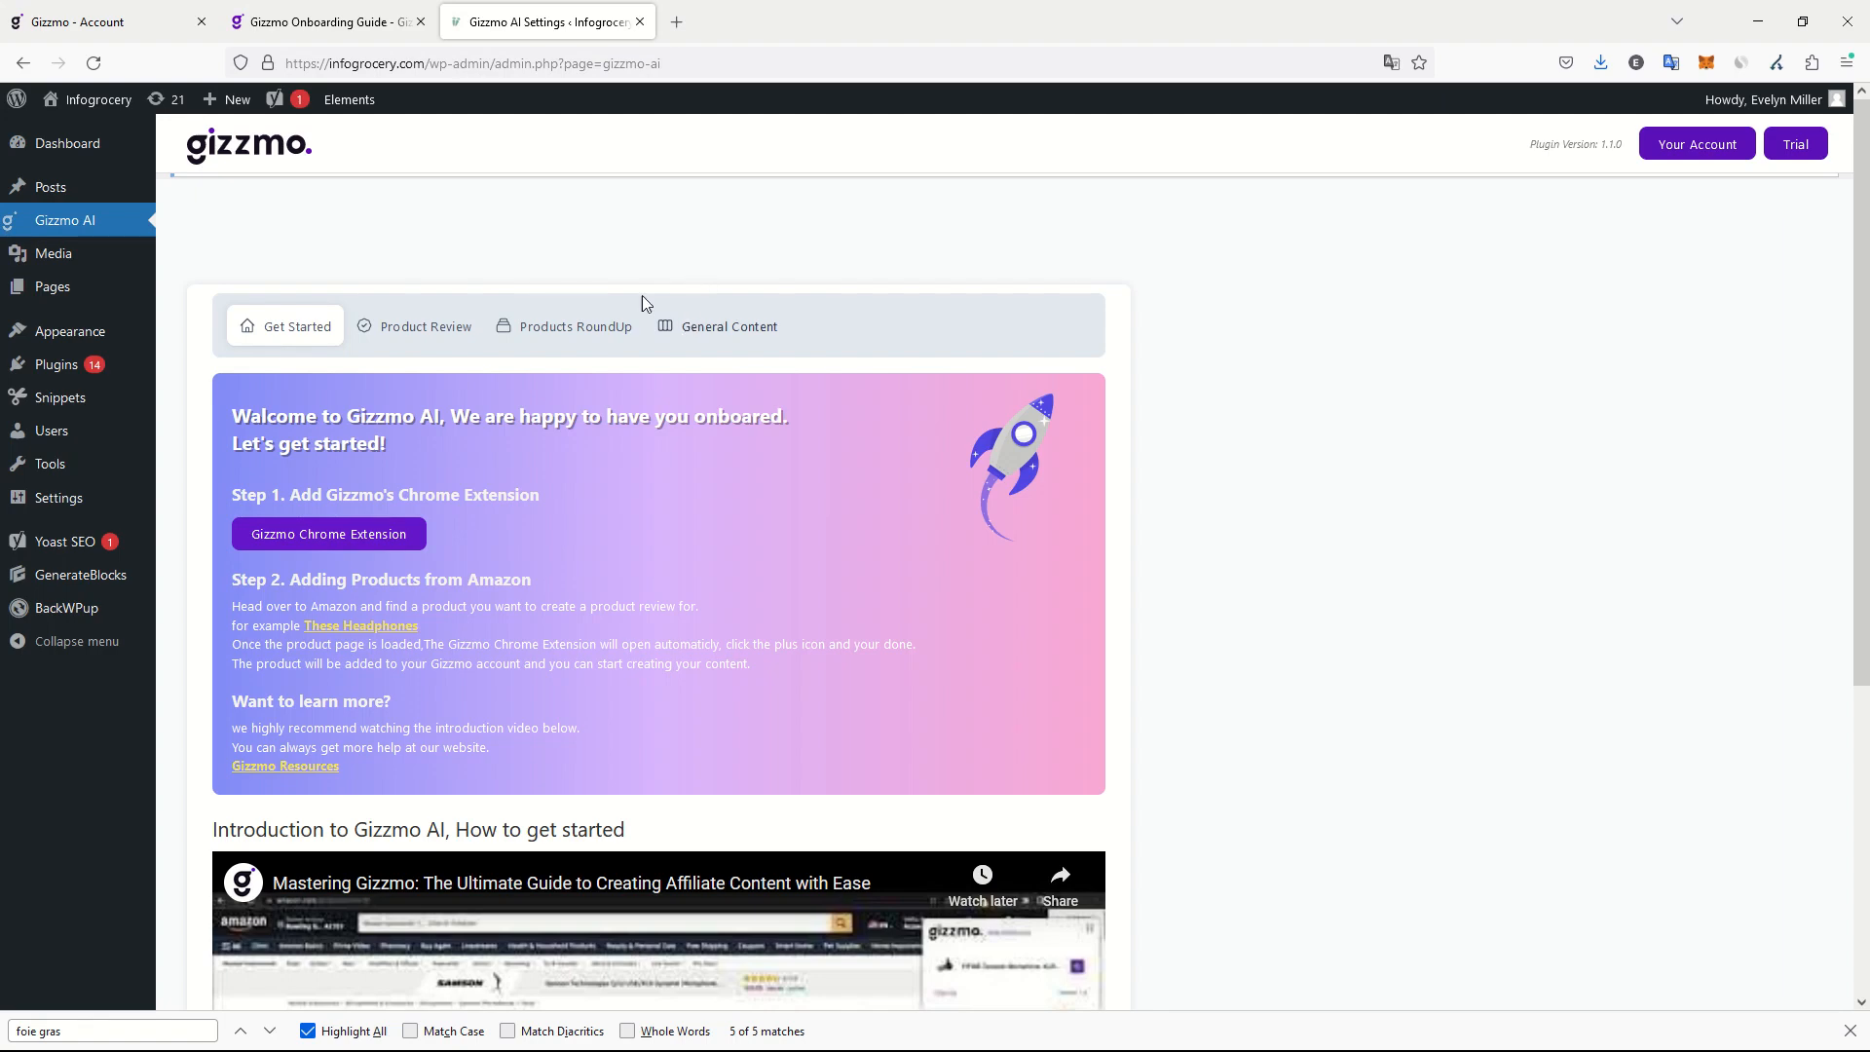
Step: Switch back to Gizzmo AI in WordPress and prepare the newly added Oyster Mushrooms product for a product review
left_click(117, 230)
left_click(401, 336)
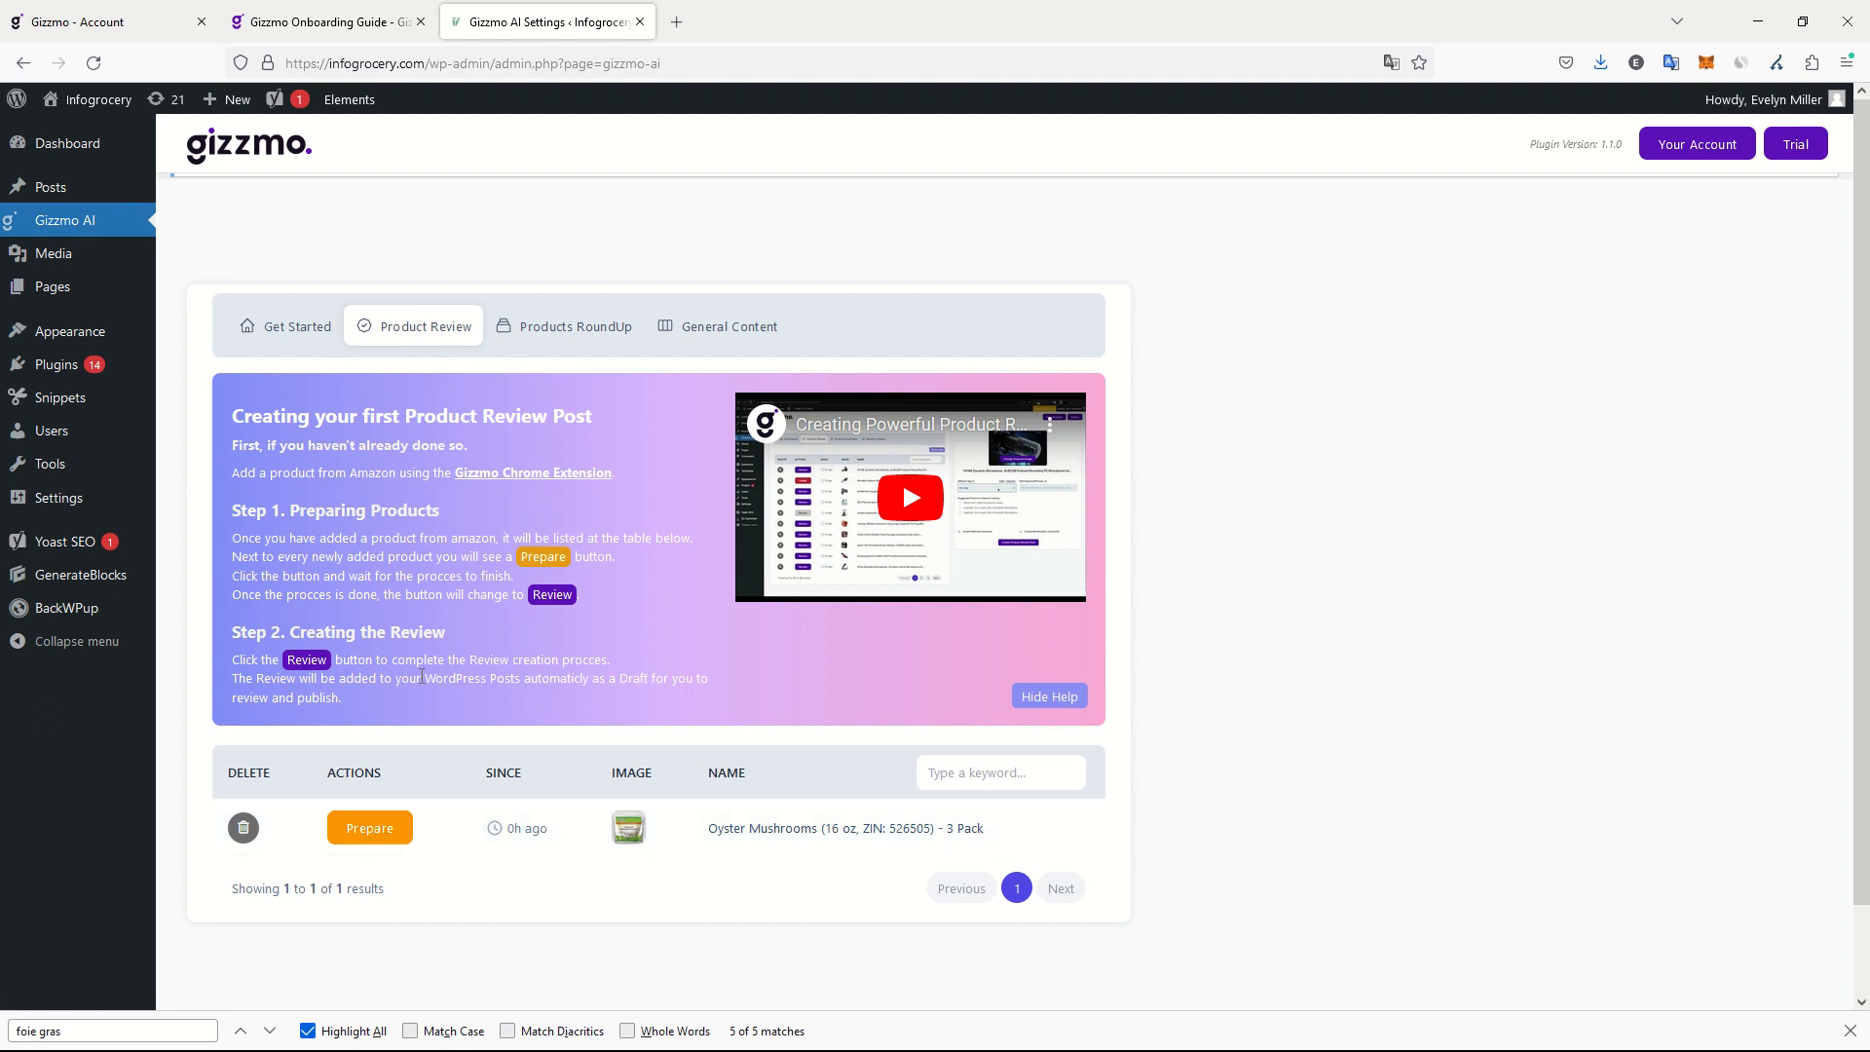
left_click(359, 830)
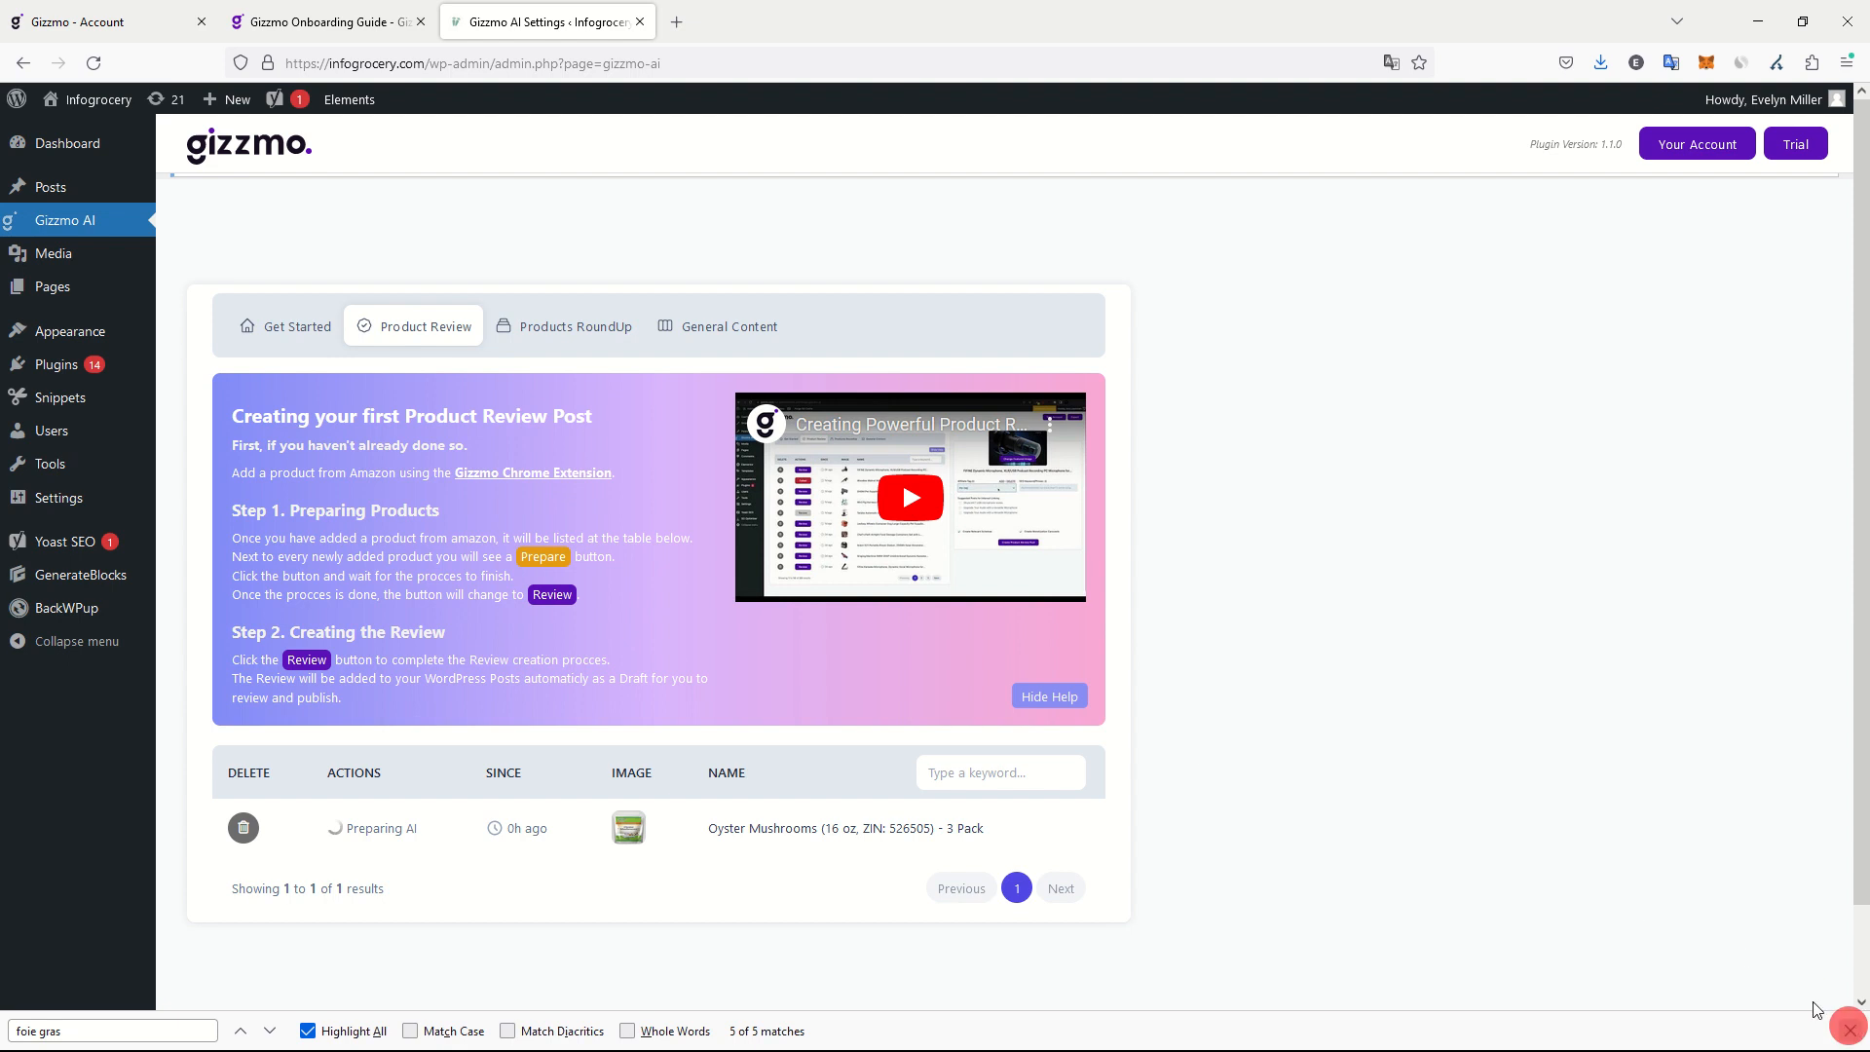
left_click(1849, 1030)
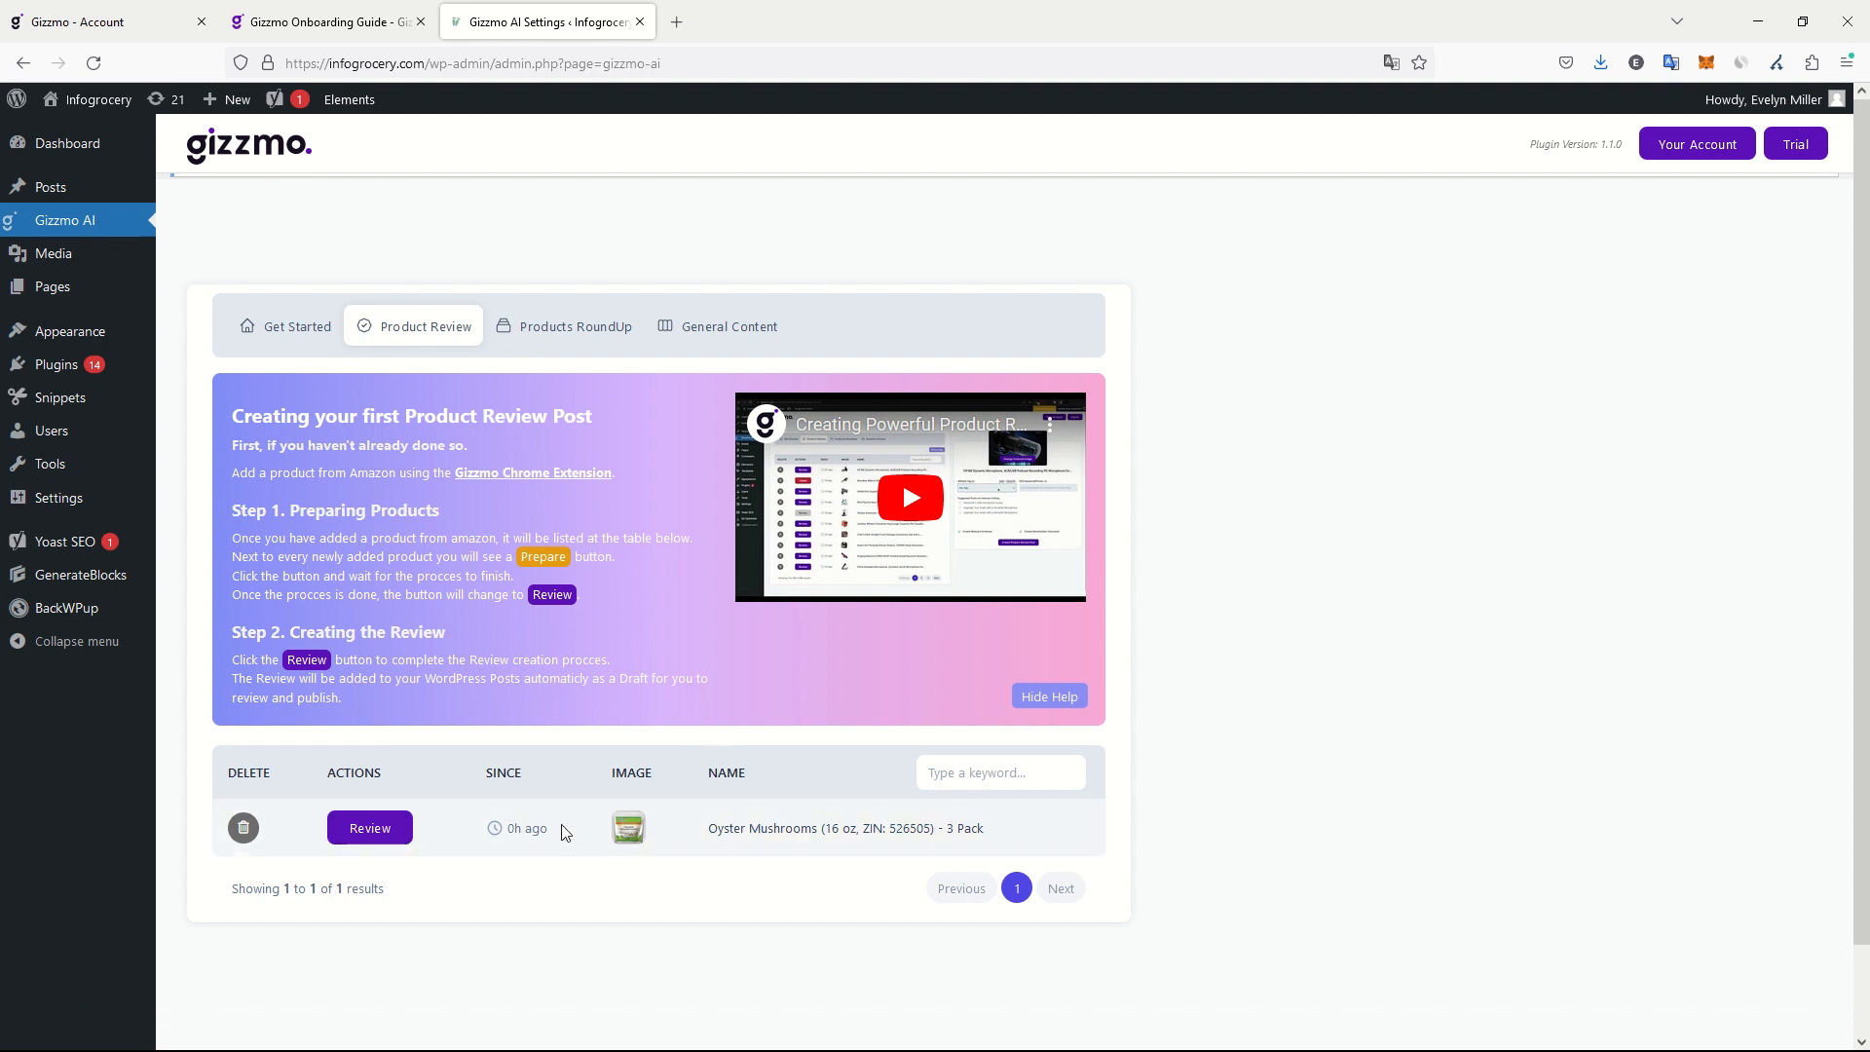
Step: Open the review settings for the Oyster Mushrooms product and set the SEO keyword to "oyster mushroom"
left_click(408, 832)
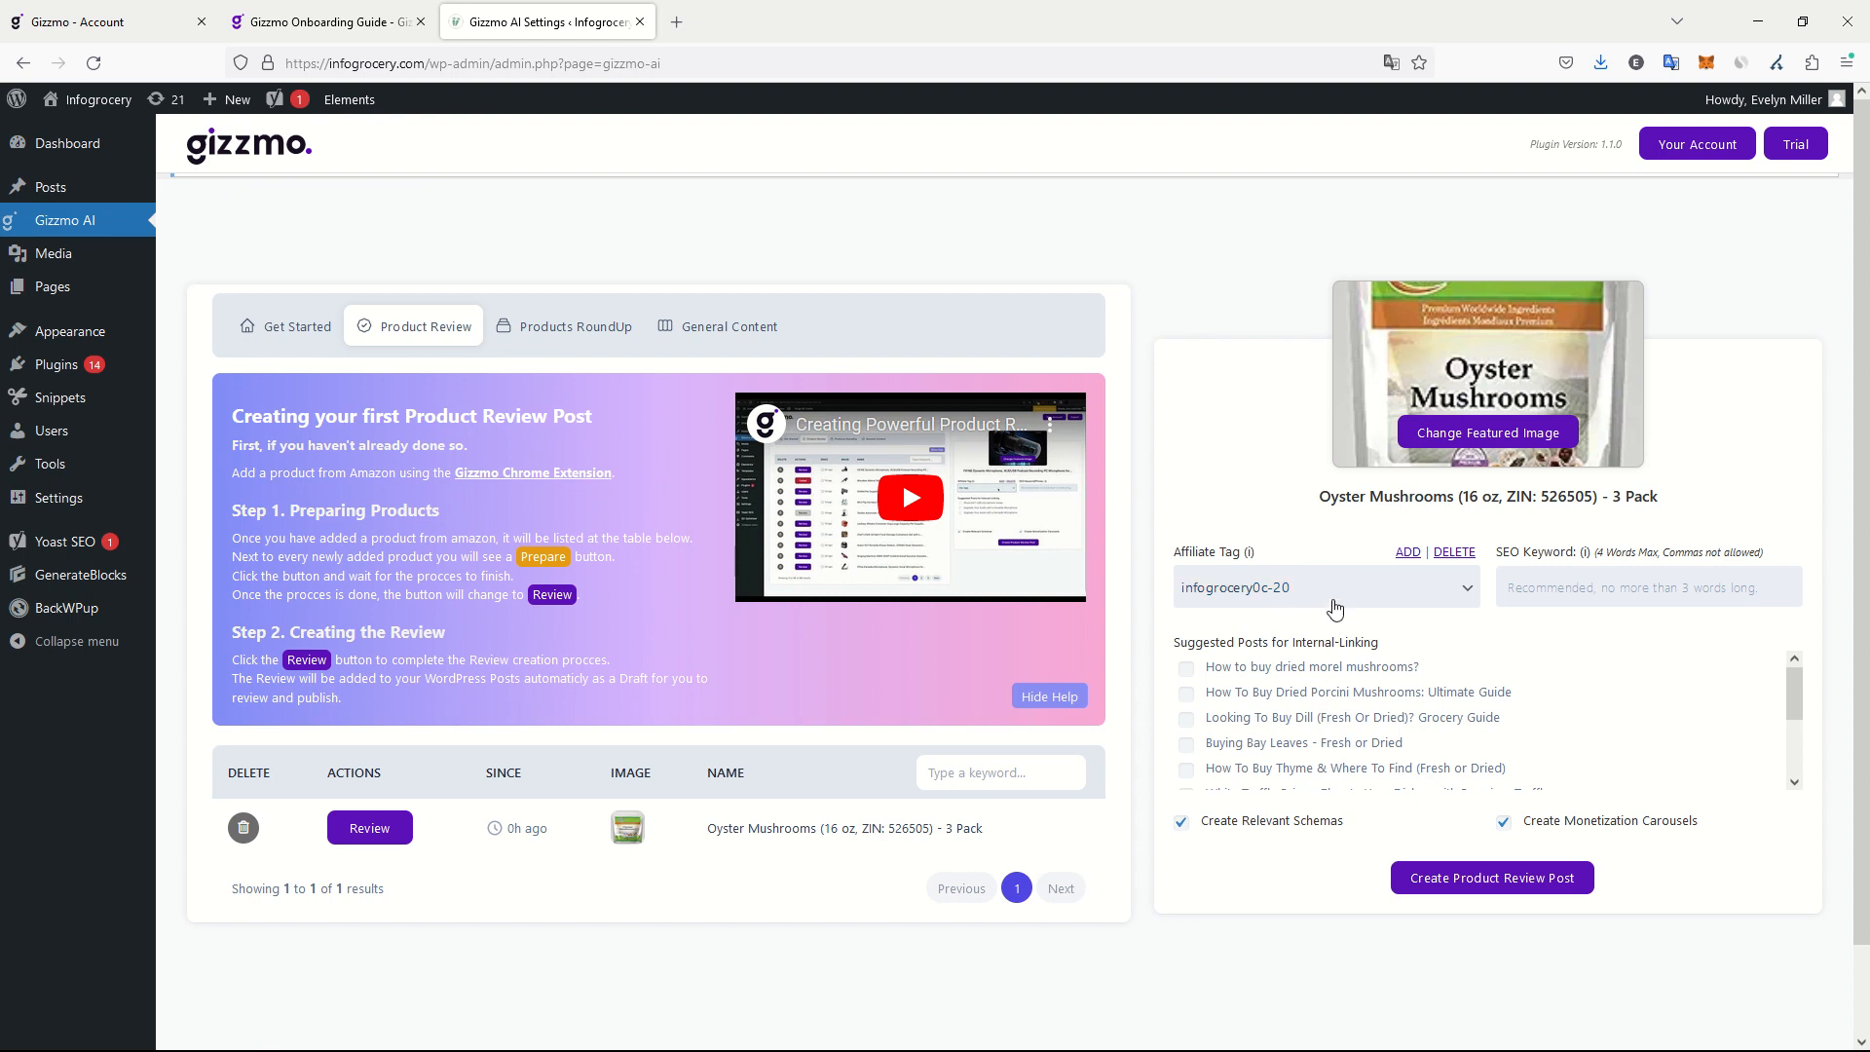
left_click(1369, 594)
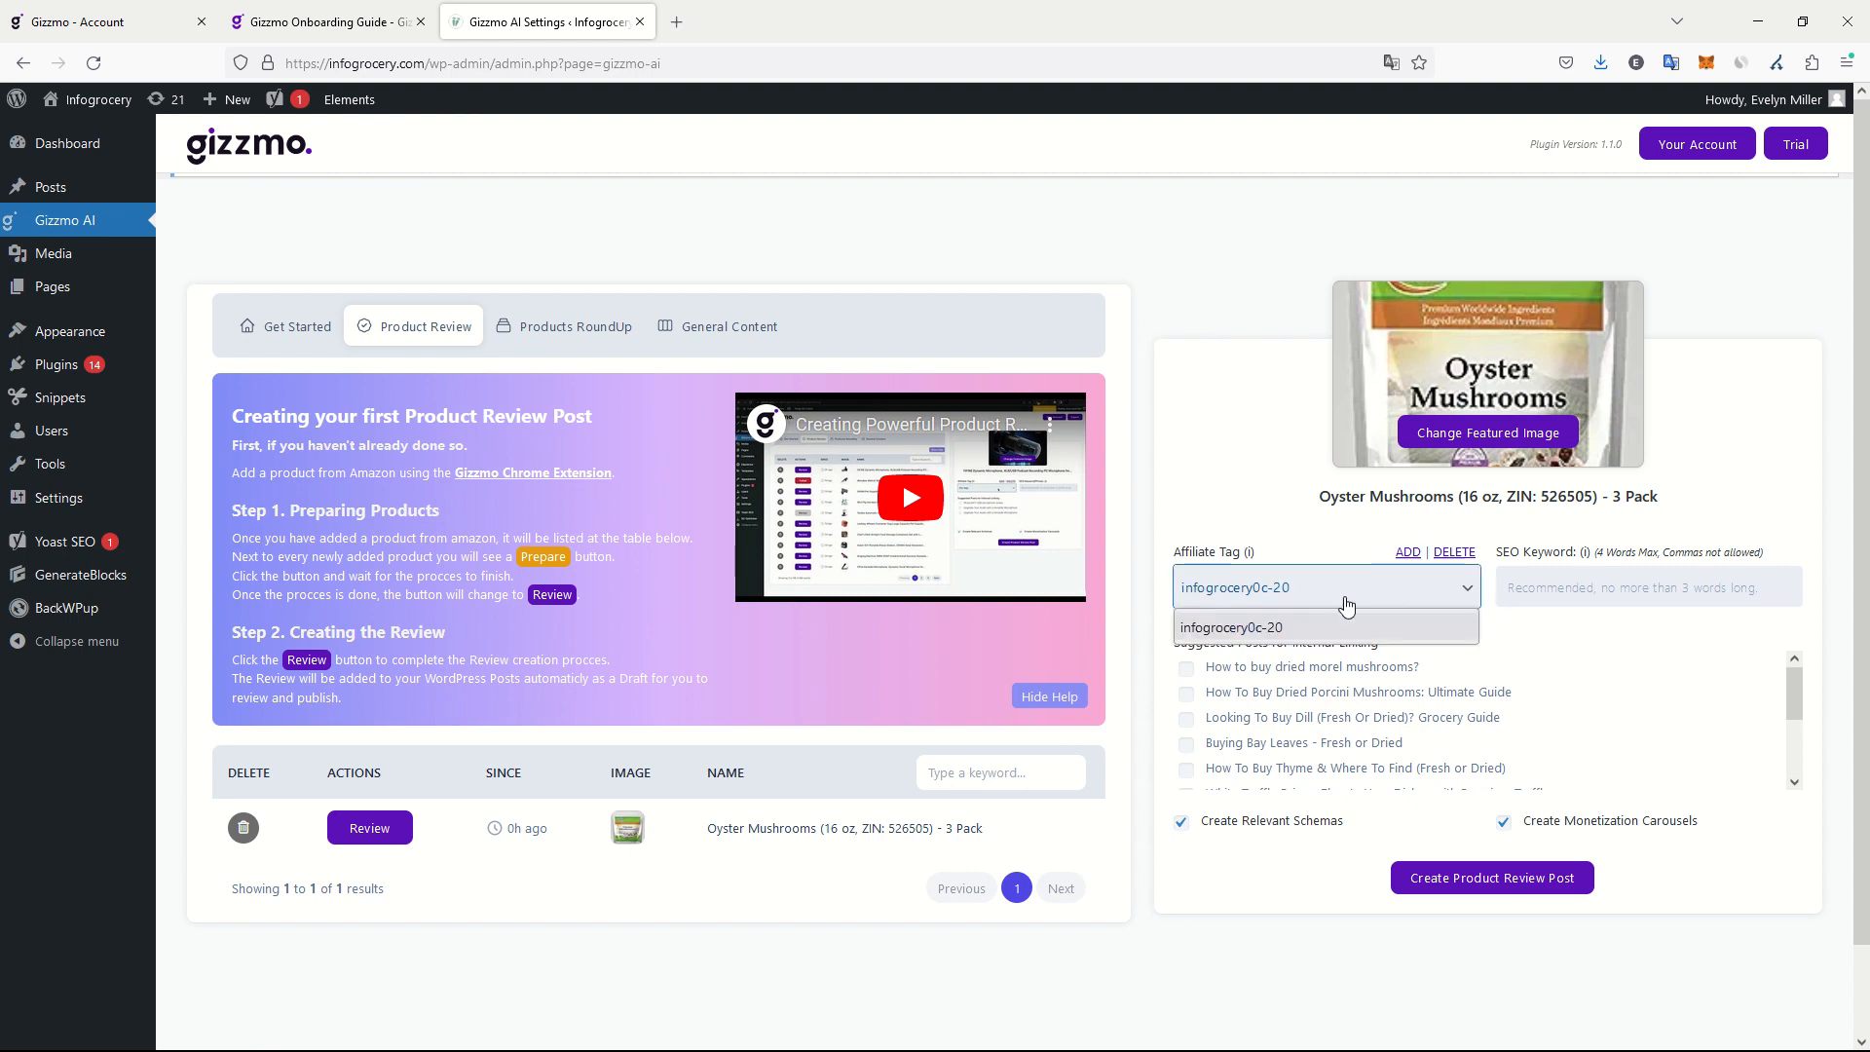
left_click(1344, 589)
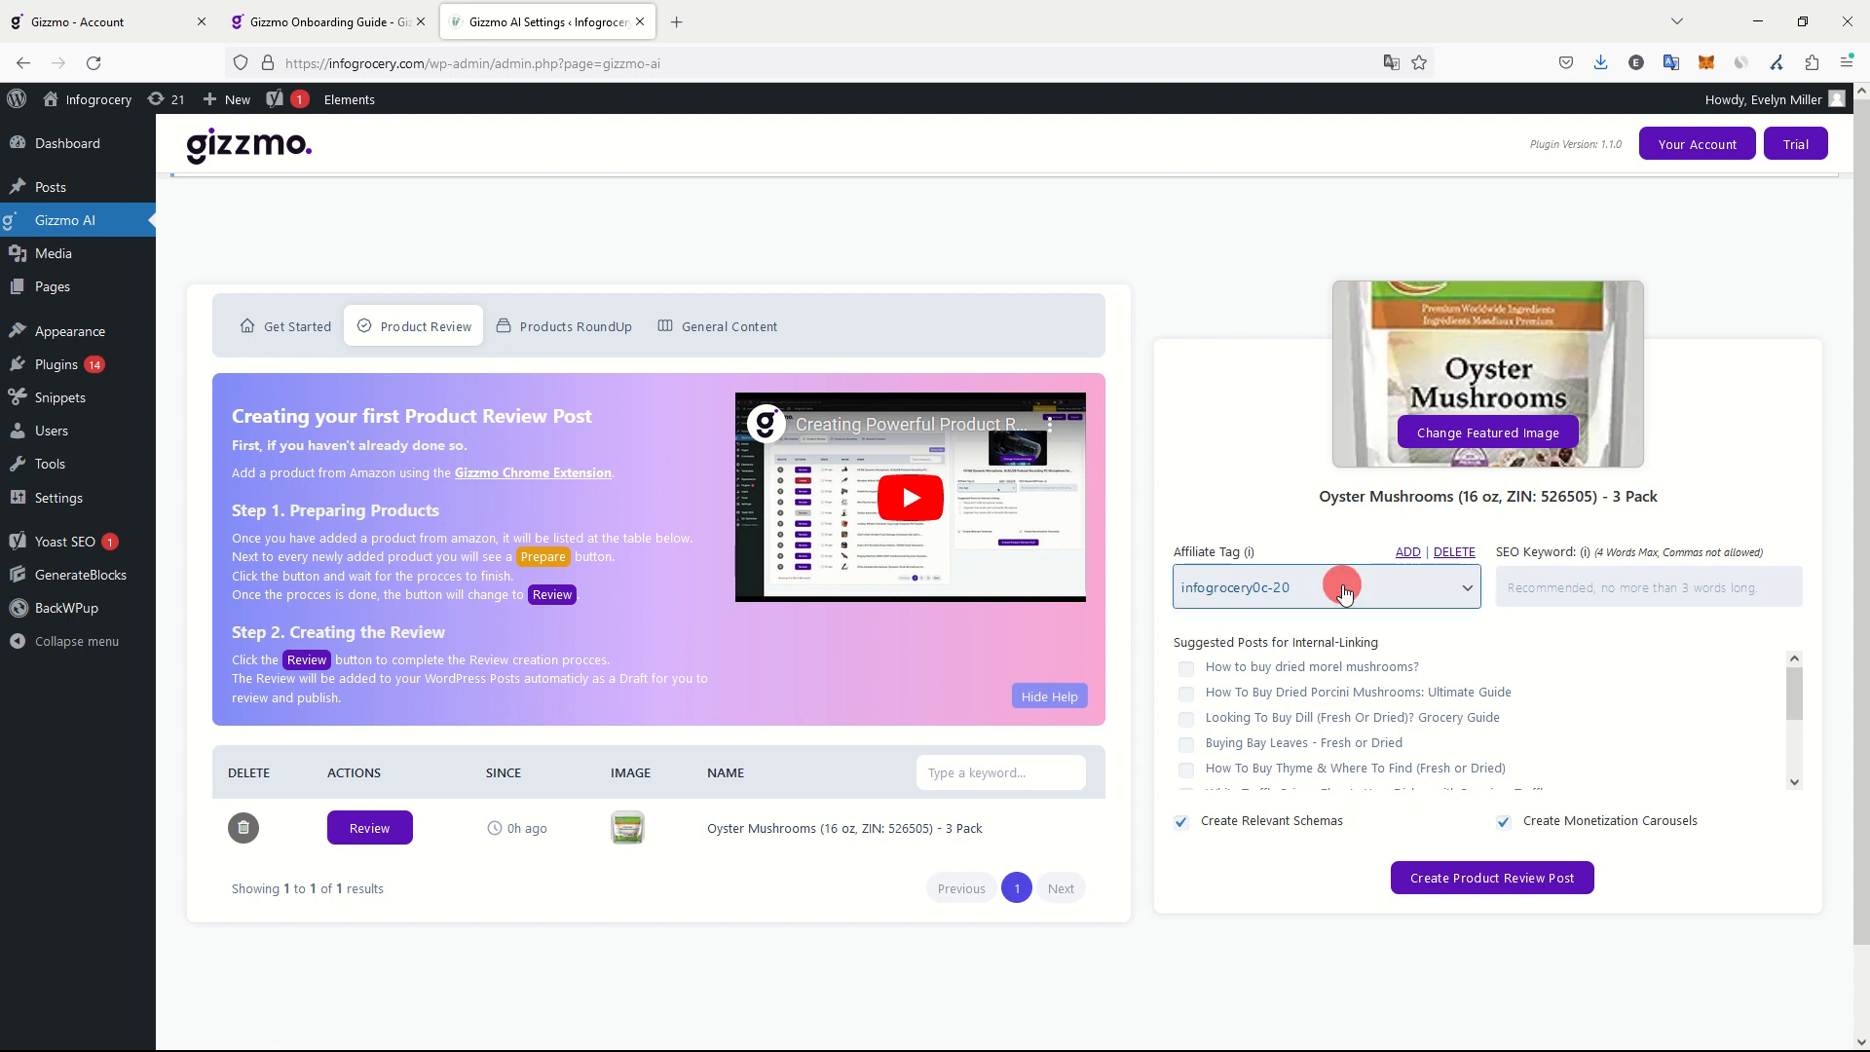
left_click(1578, 585)
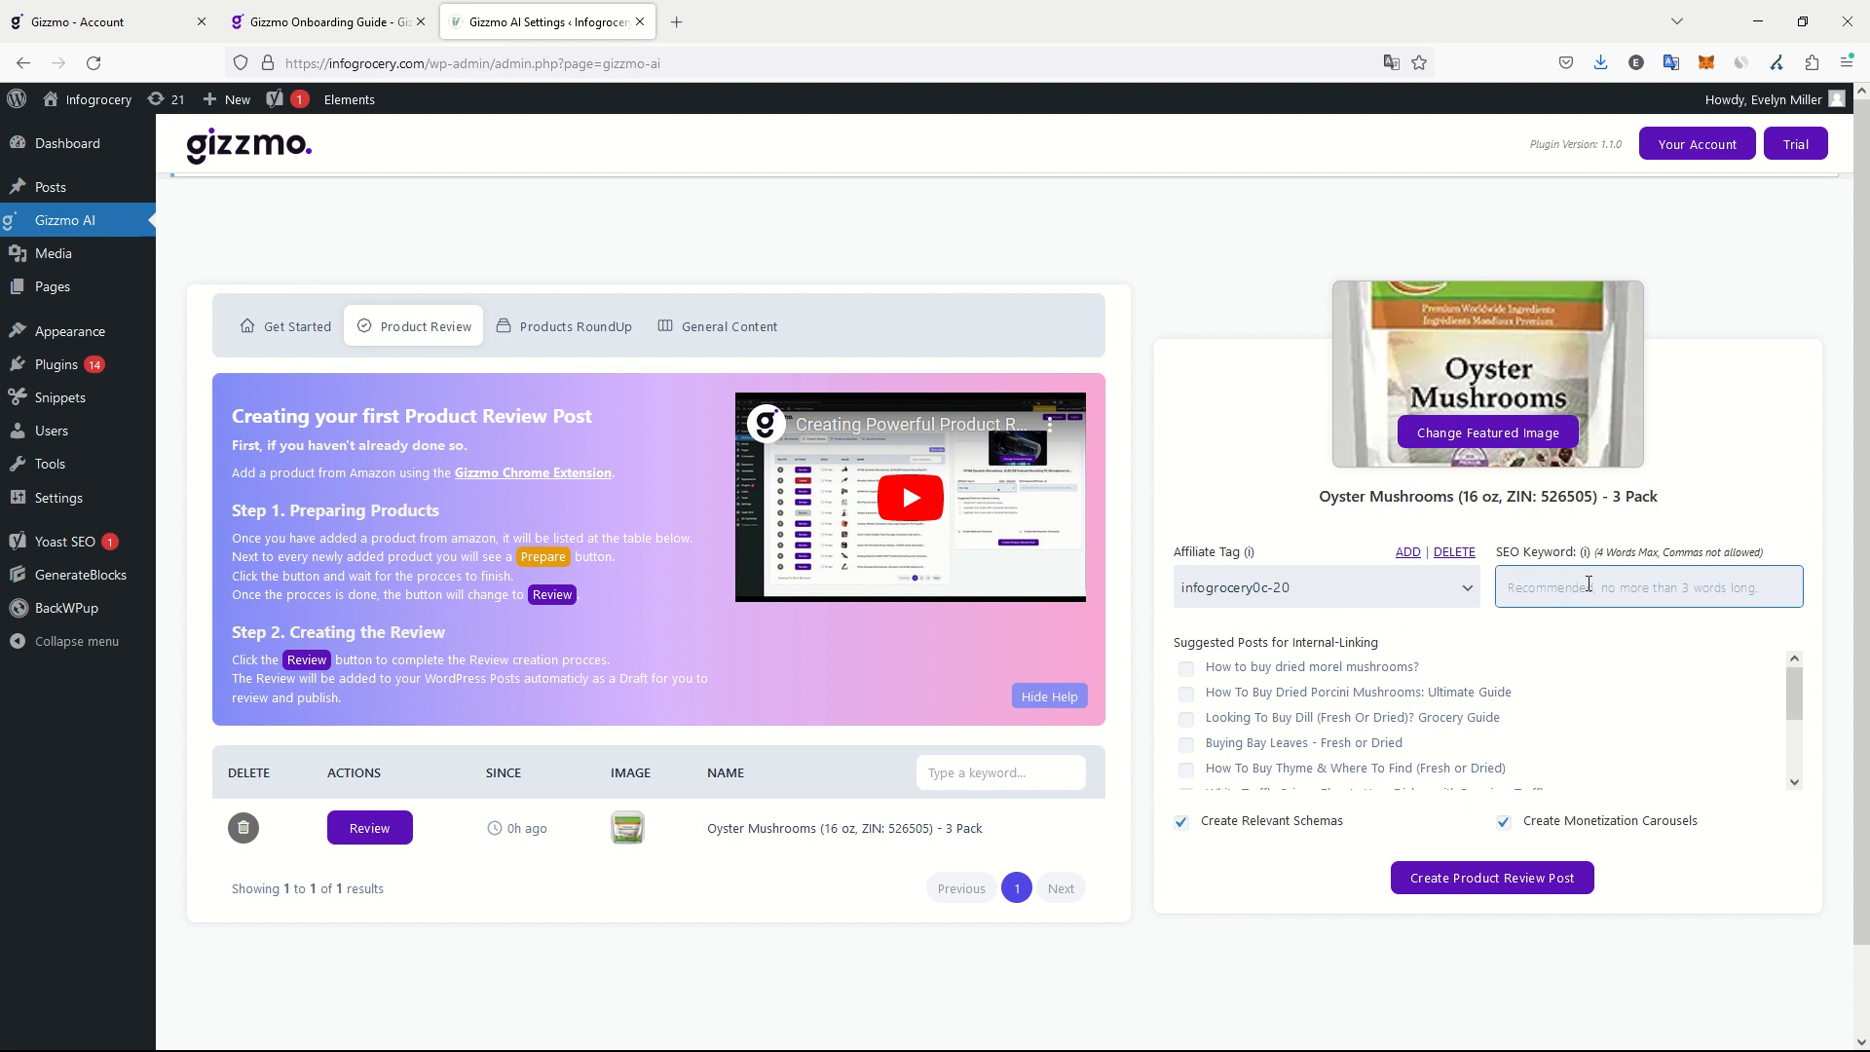
type("oyster mushroom")
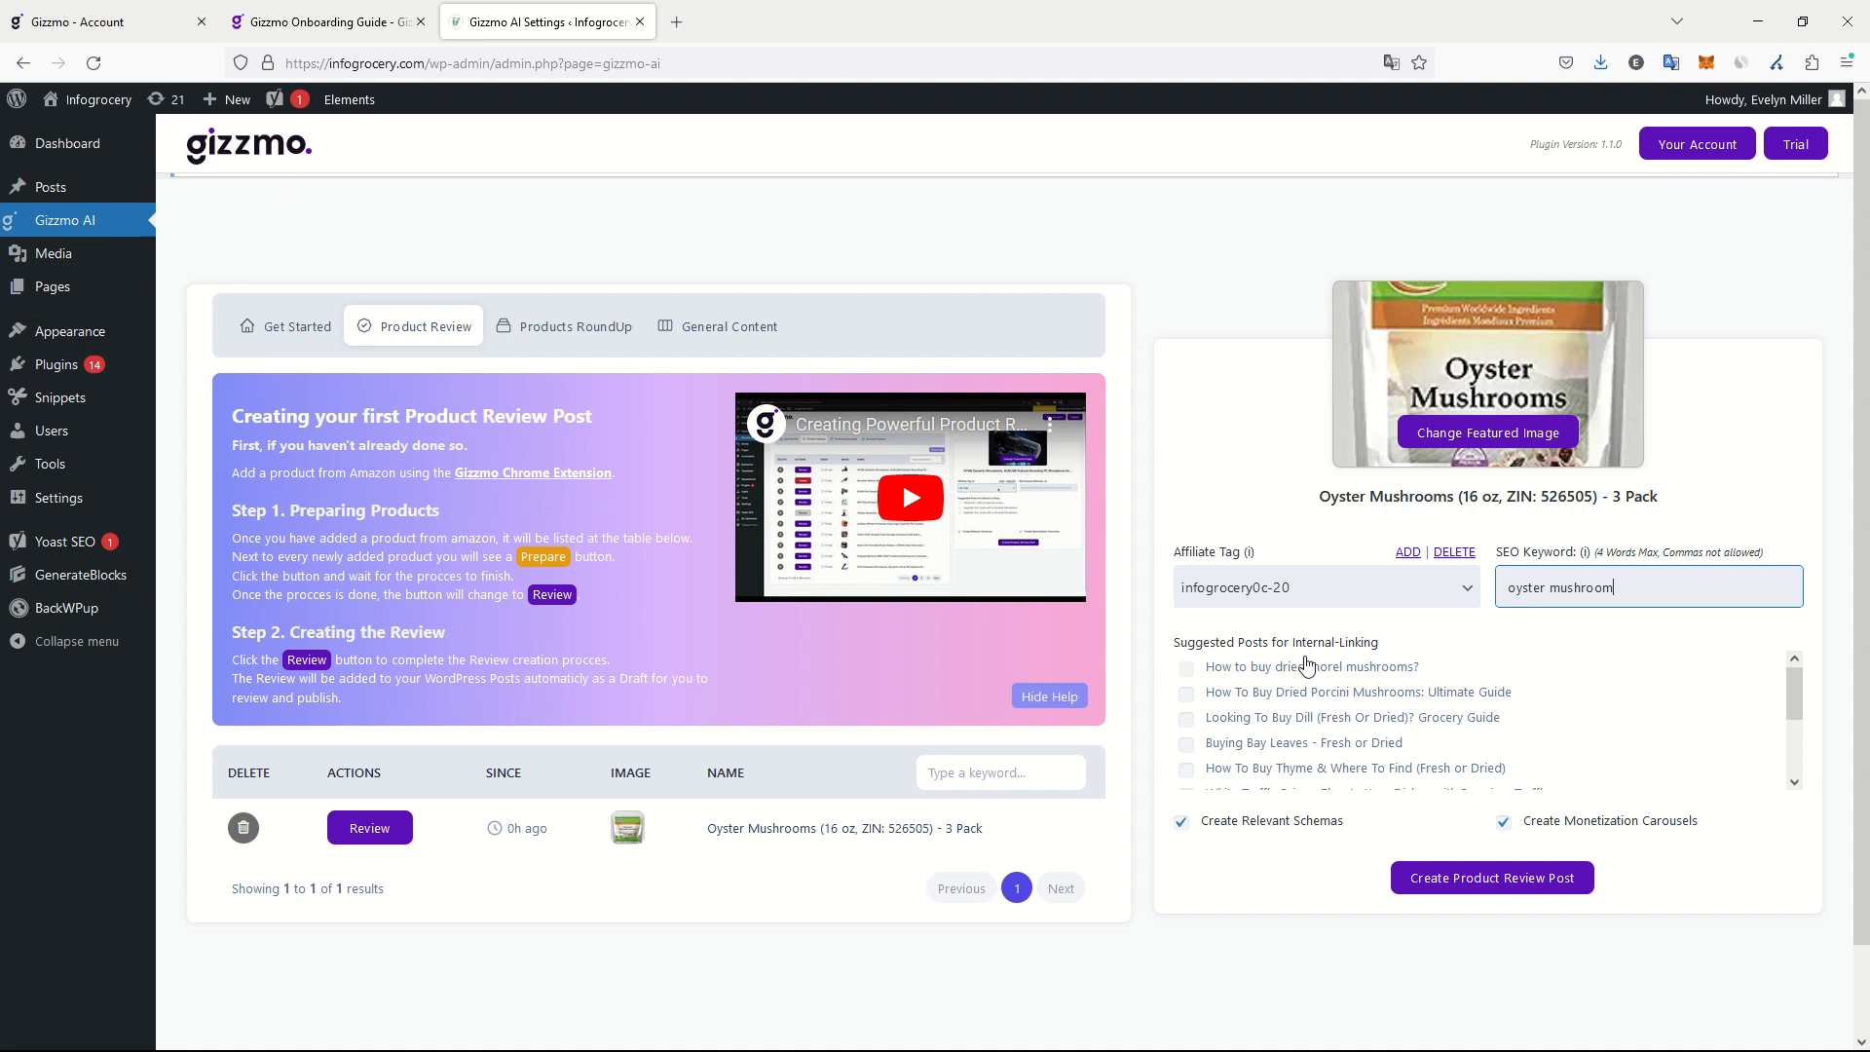
Step: Include the dried morel, dried porcini and white truffle price posts as internal links, and create the product review post
left_click(1189, 670)
left_click(1271, 693)
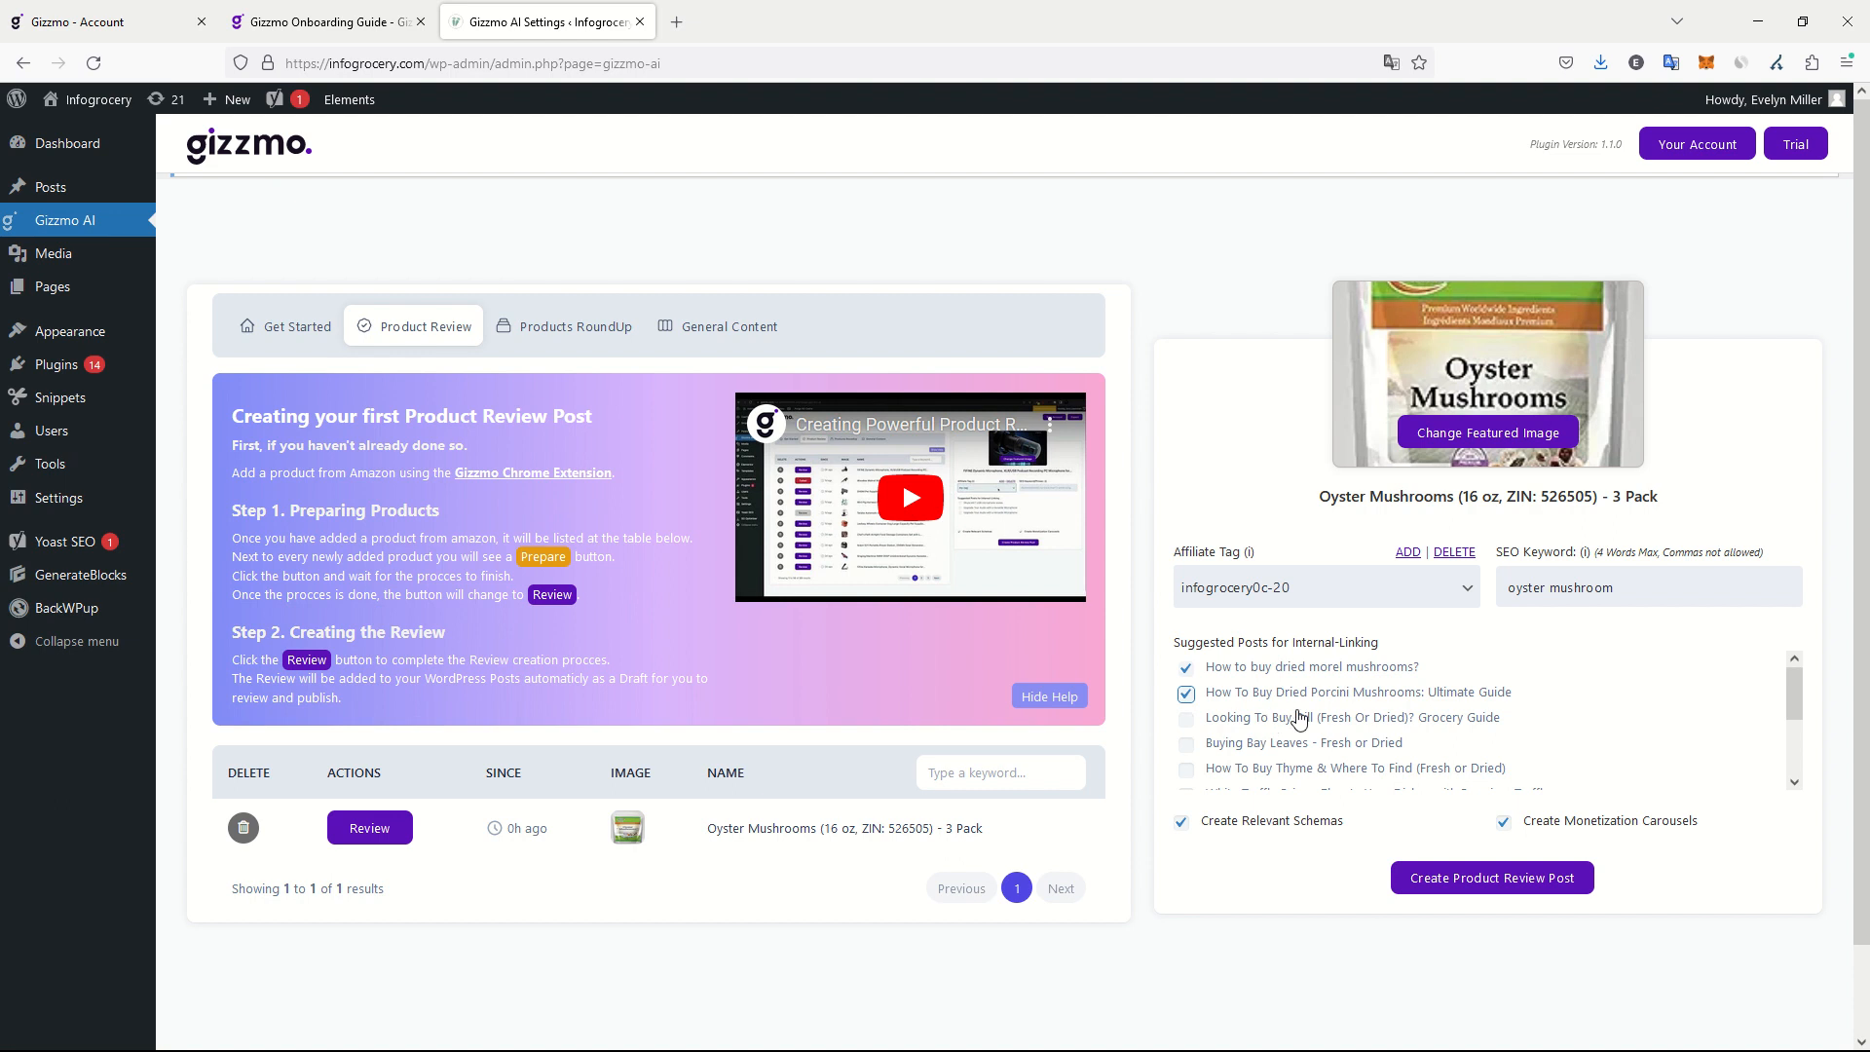
scroll(1251, 750, "down", 2)
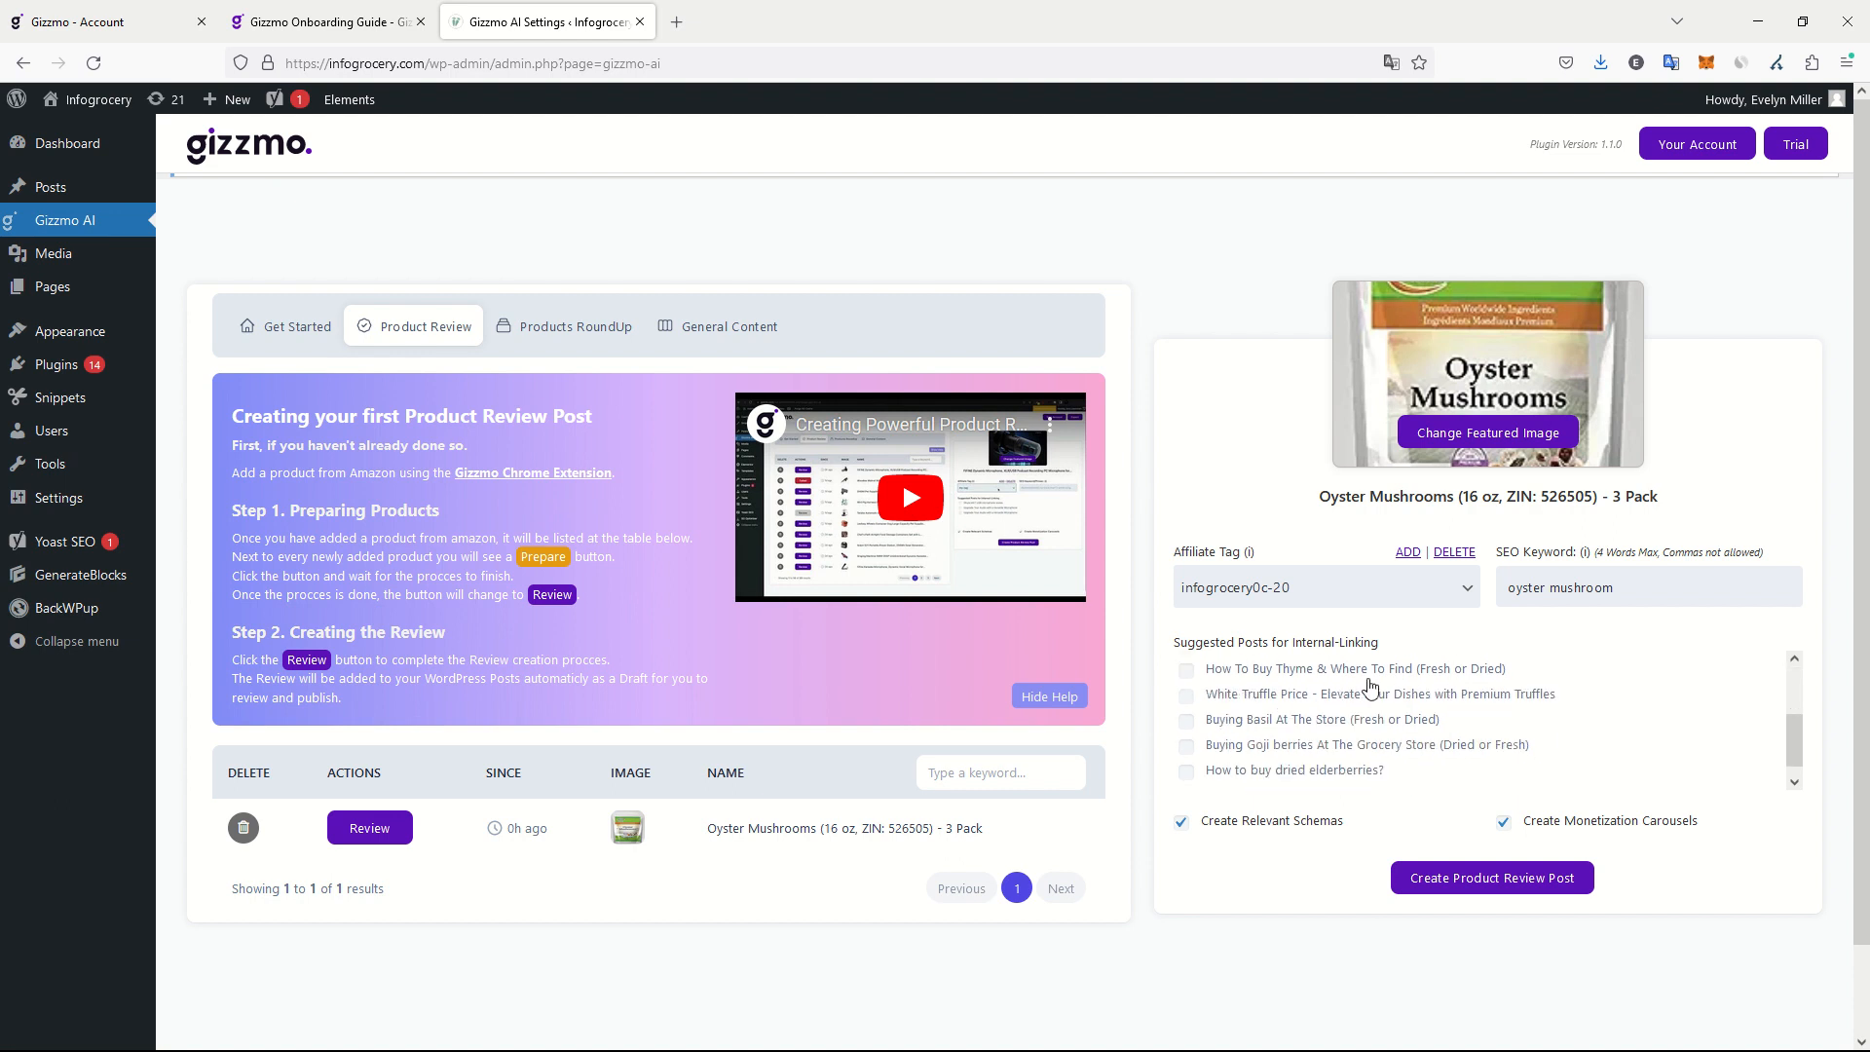
left_click(1241, 703)
scroll(1241, 725, "down", 1)
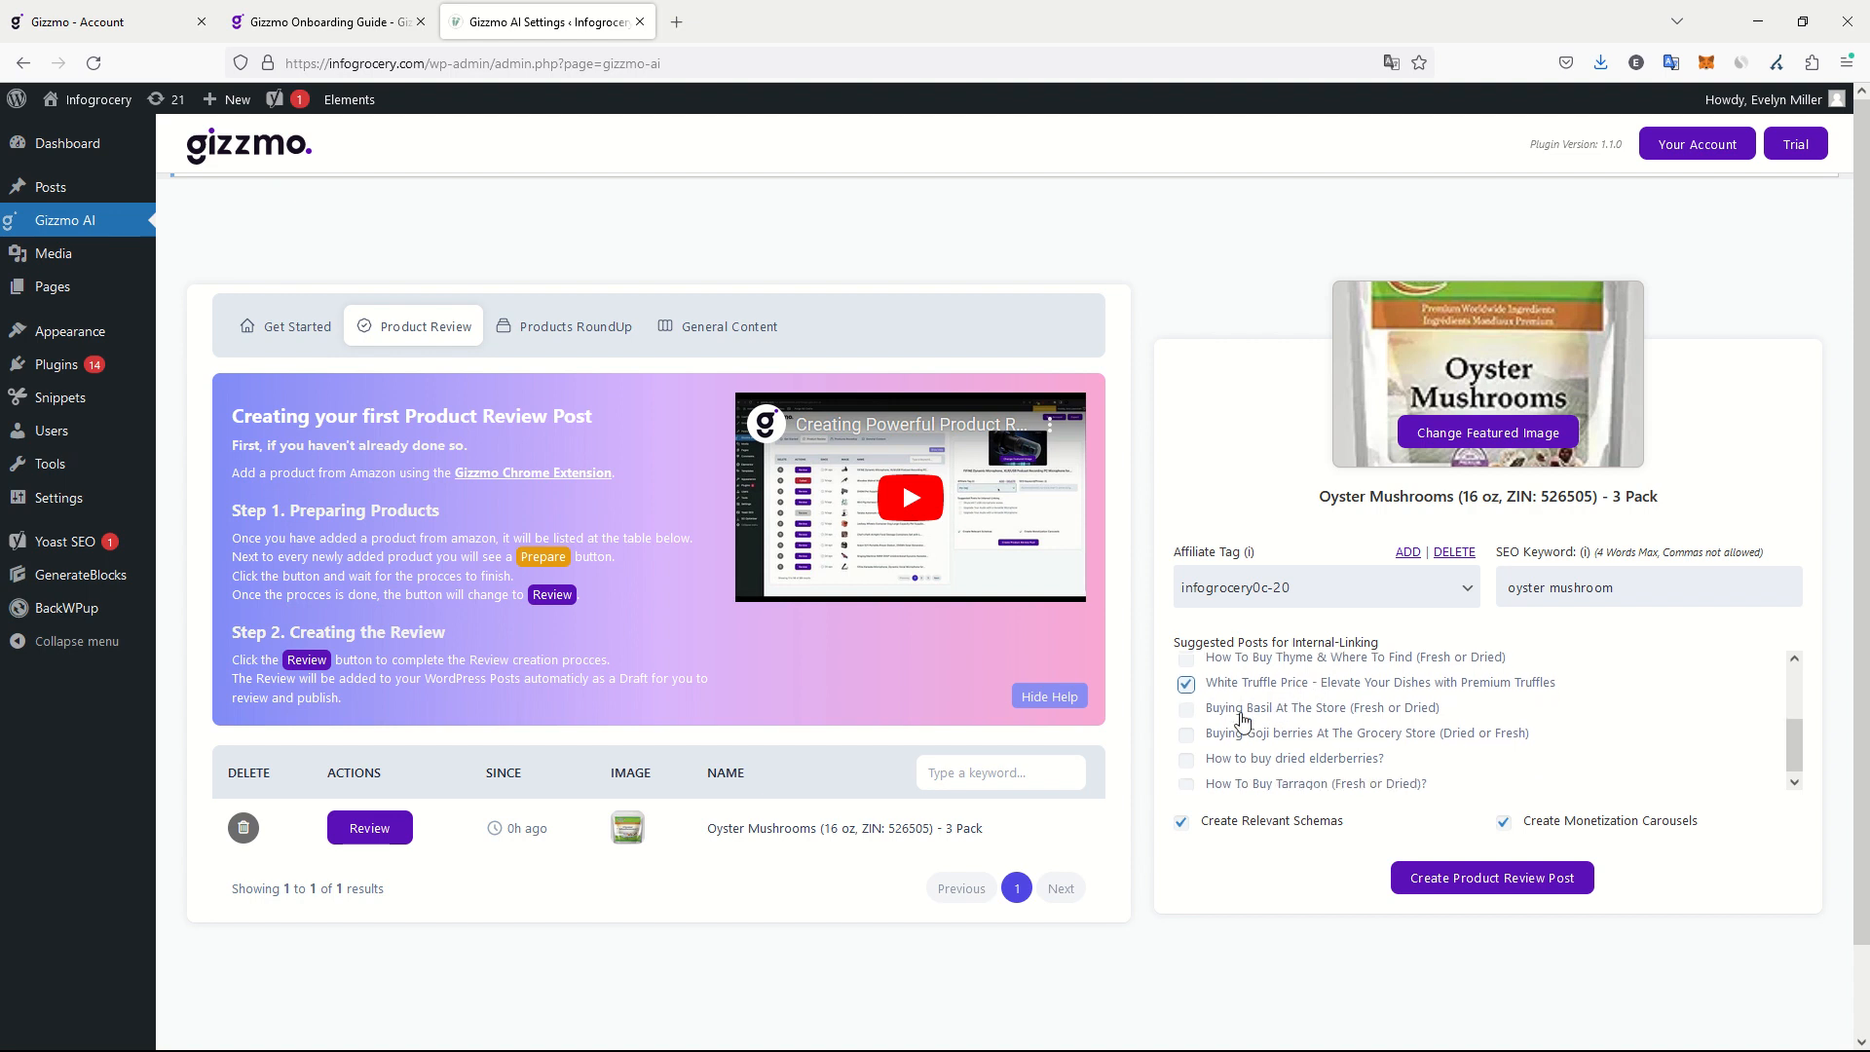
scroll(1263, 747, "down", 1)
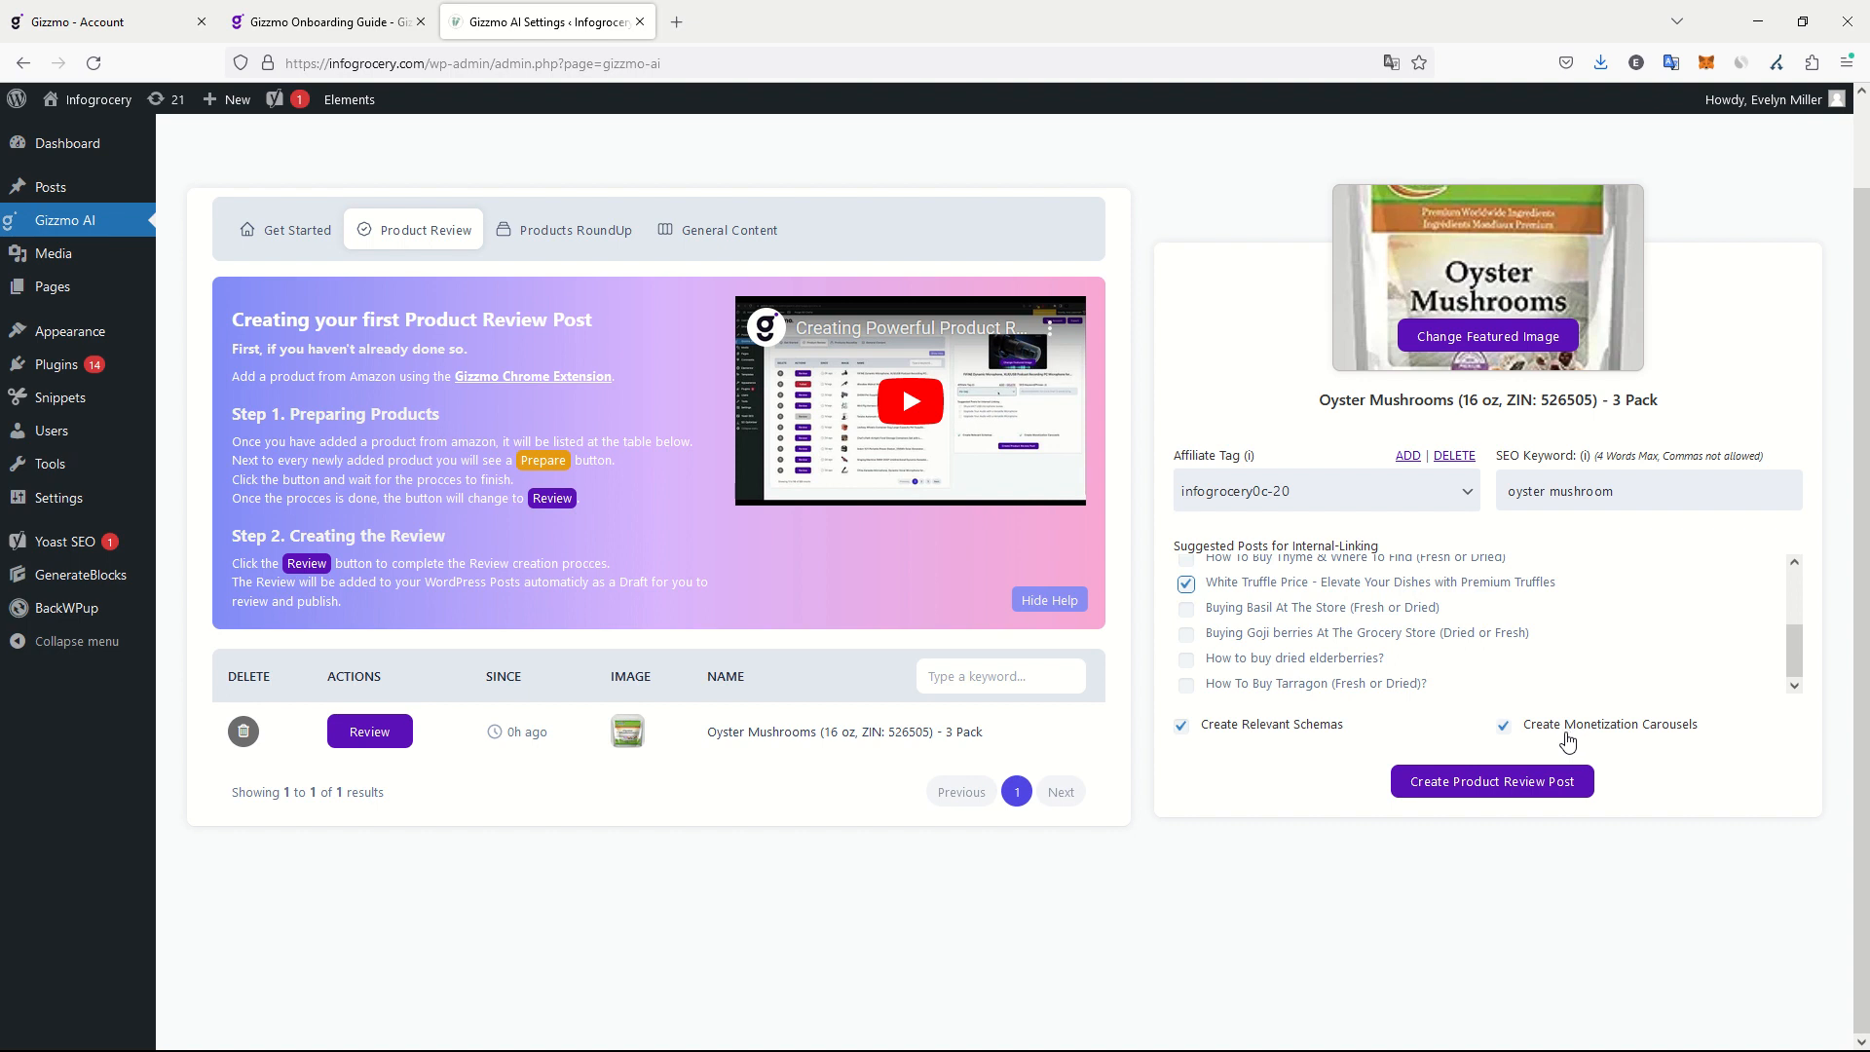
left_click(1492, 781)
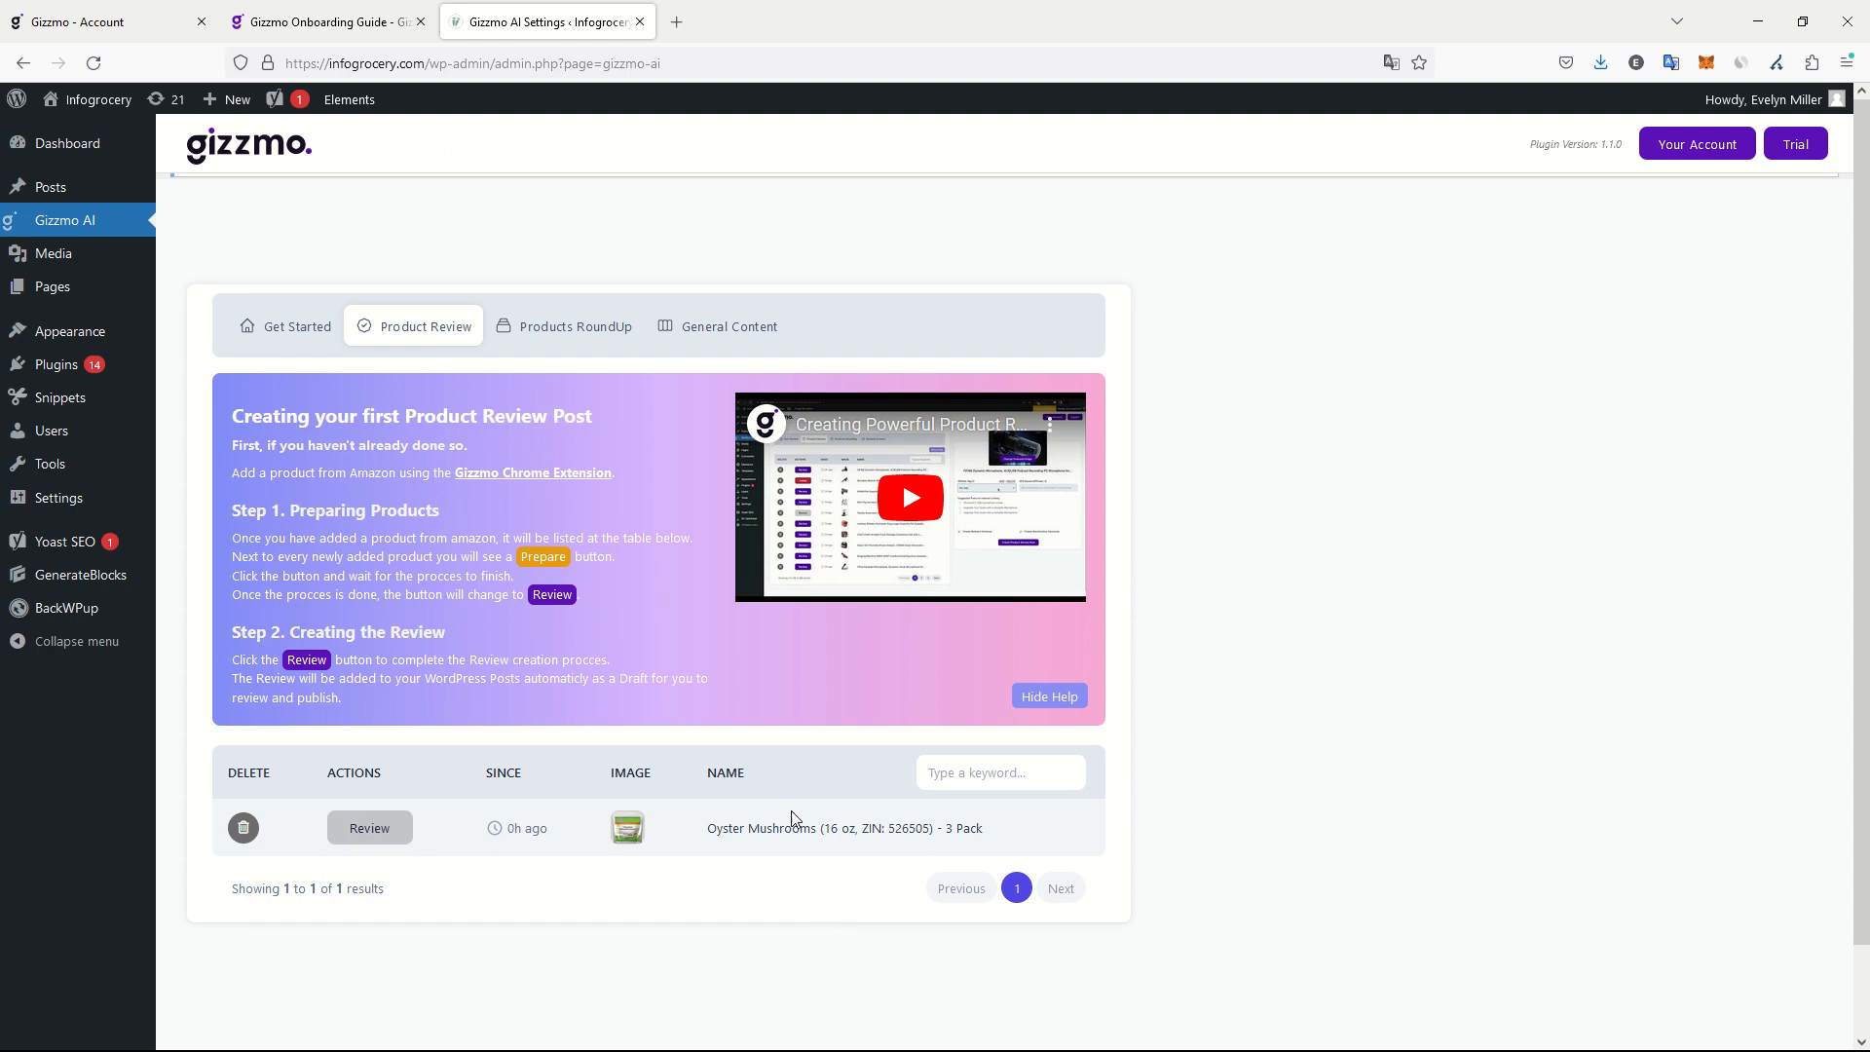
left_click(368, 828)
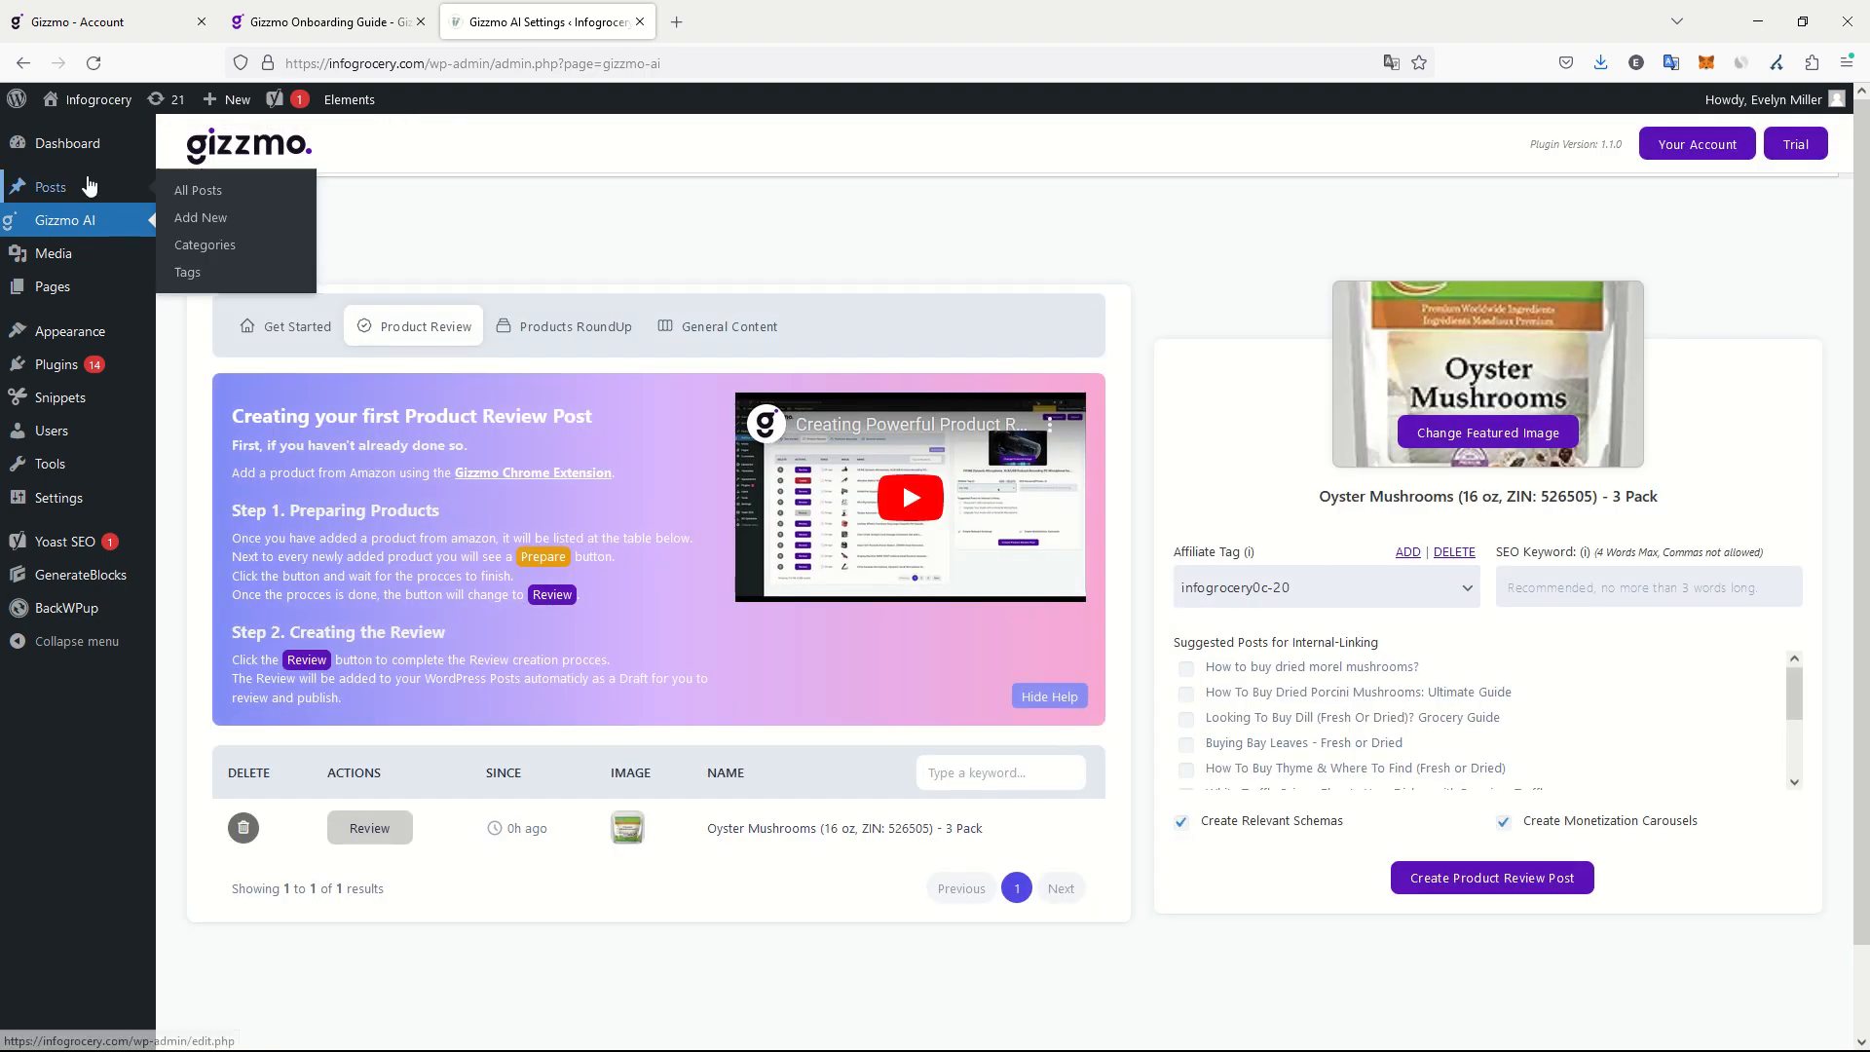
Step: Open the draft "Oyster Mushroom Delights: Elevate Your Dishes with Dried Mushrooms" from the WordPress posts for editing
left_click(51, 190)
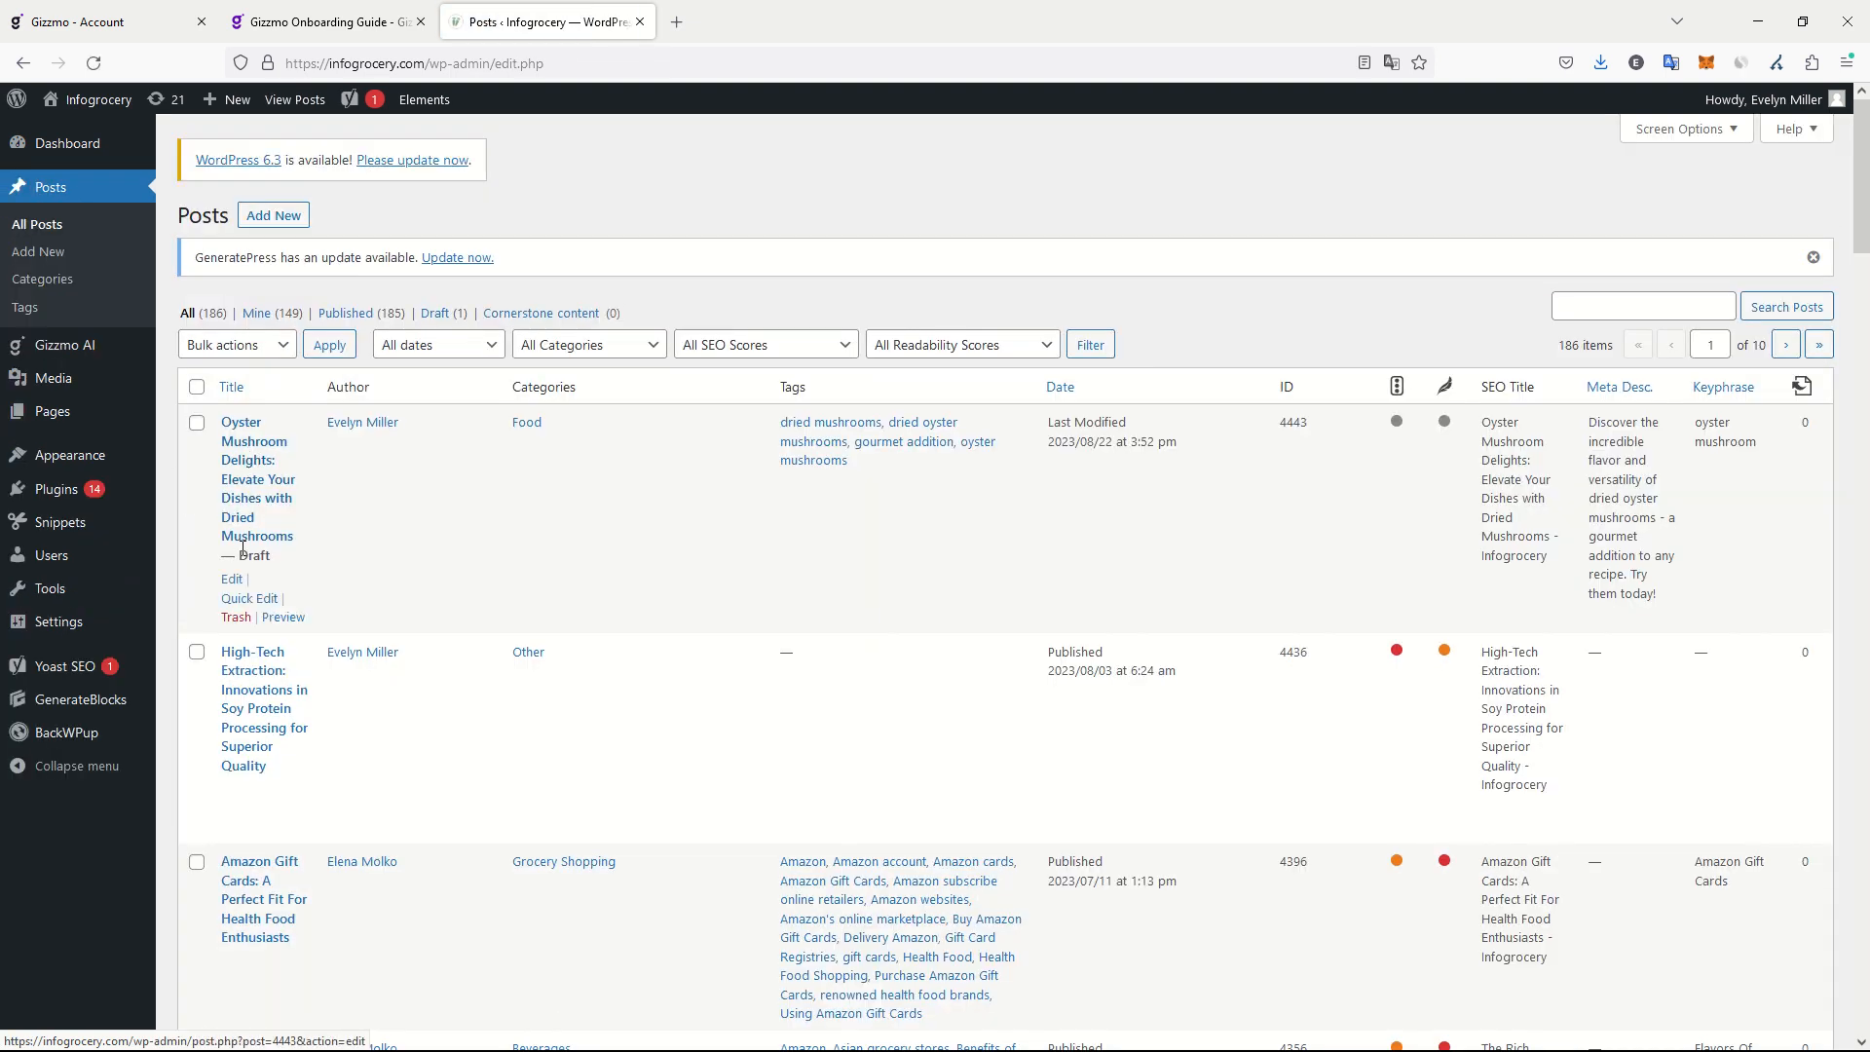
left_click_drag(222, 406, 599, 570)
left_click(1104, 567)
left_click(234, 582)
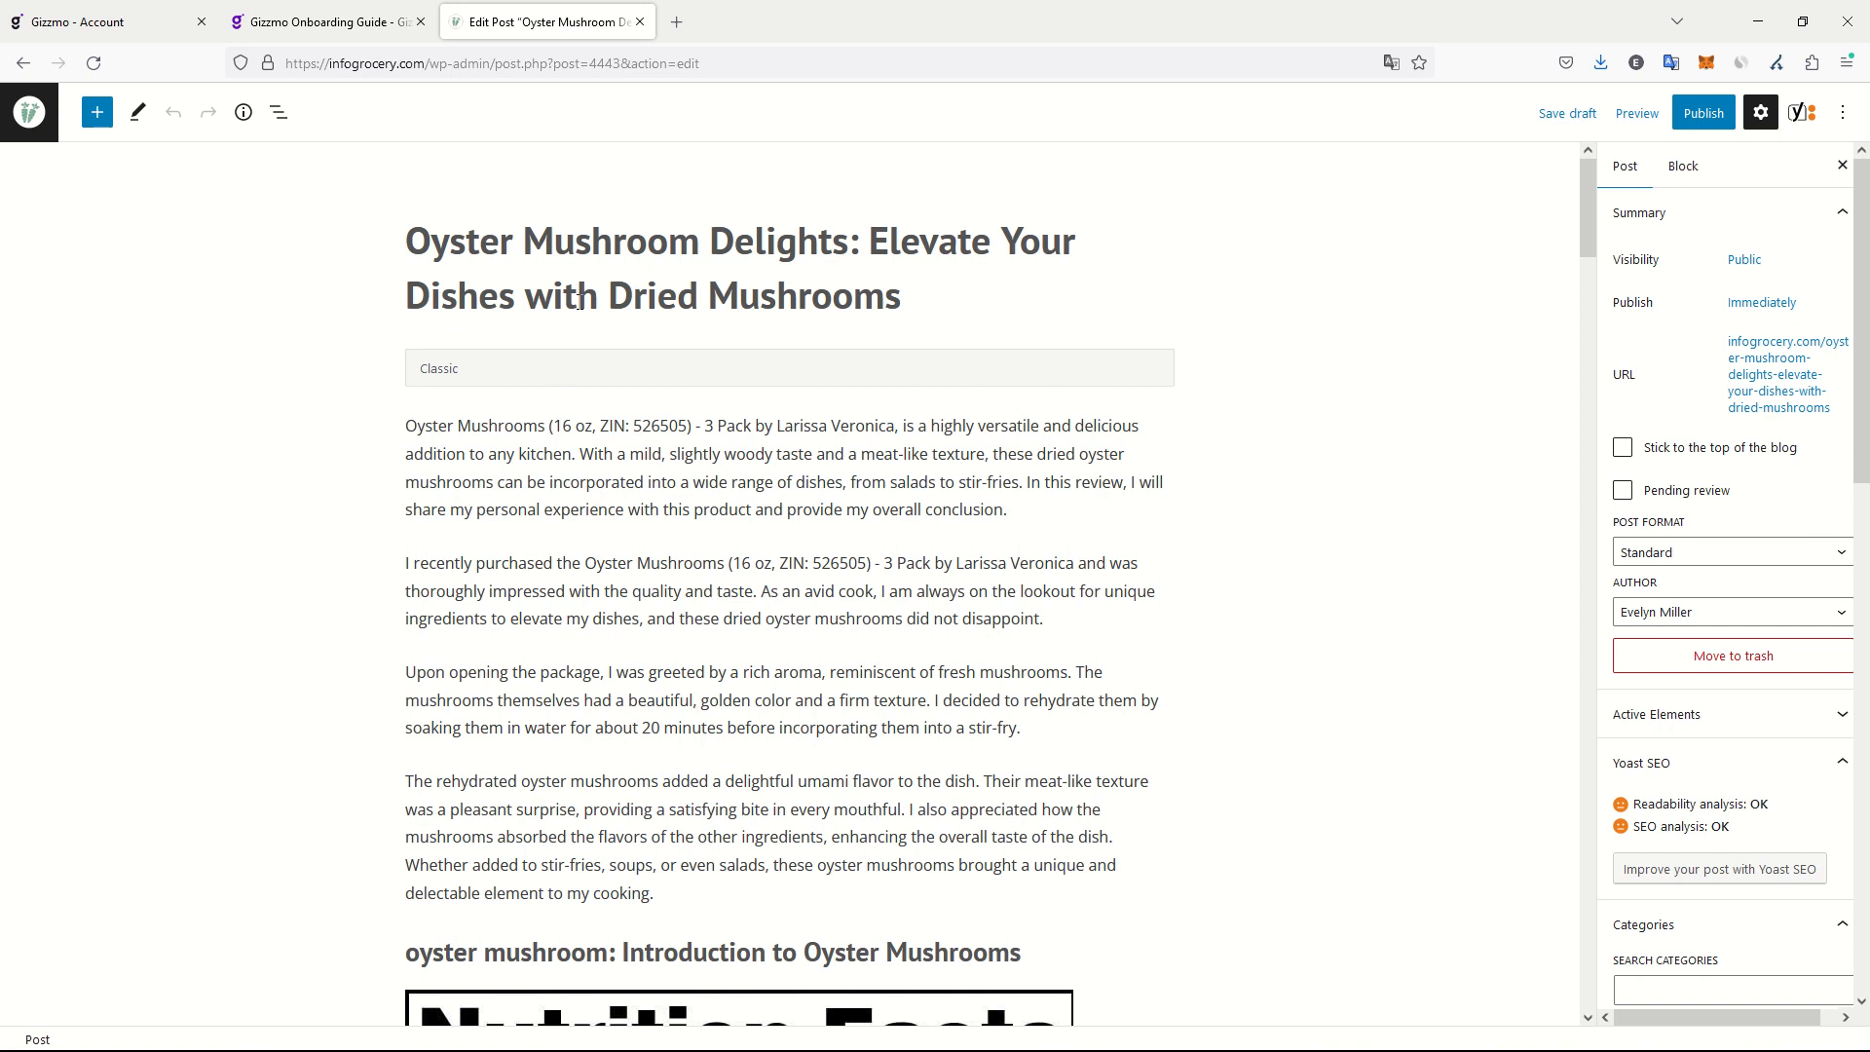
Step: Examine the generated review's introductory paragraphs and the nutrition facts image under the Introduction to Oyster Mushrooms heading
scroll(456, 418, "down", 1)
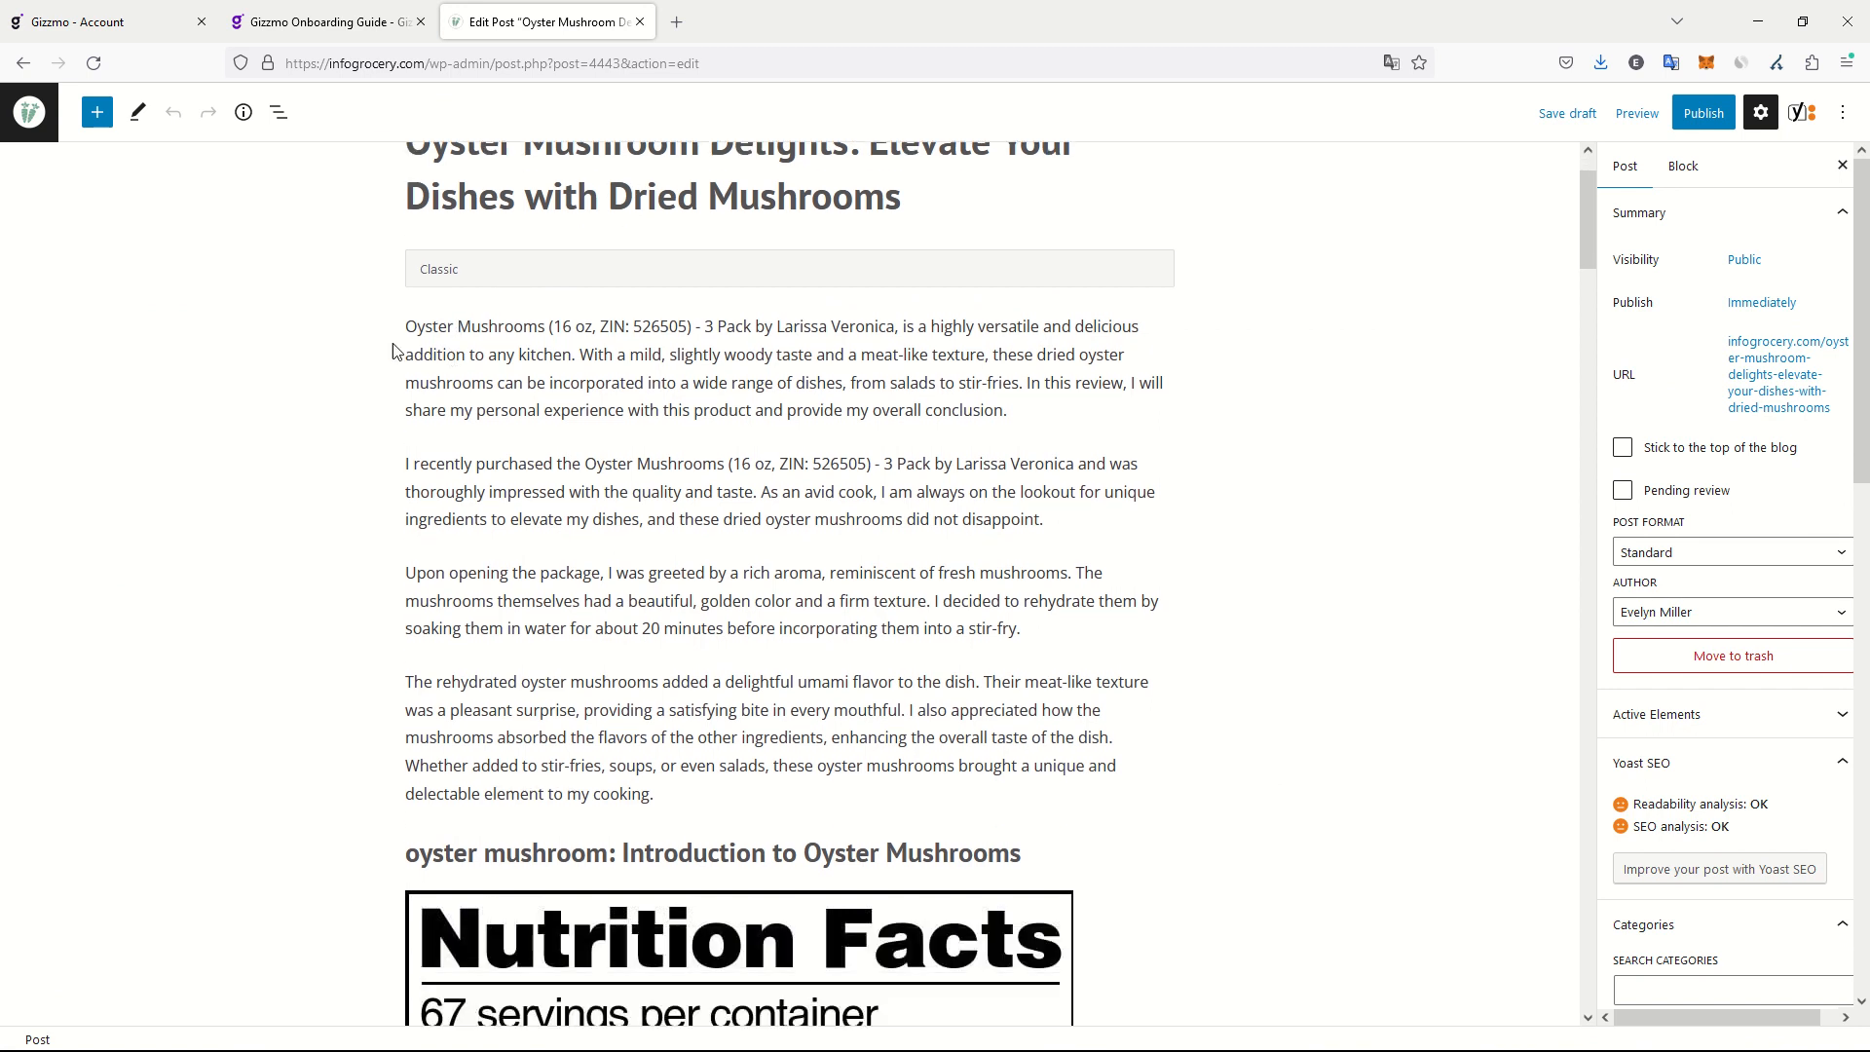
left_click_drag(440, 330, 885, 360)
left_click(928, 453)
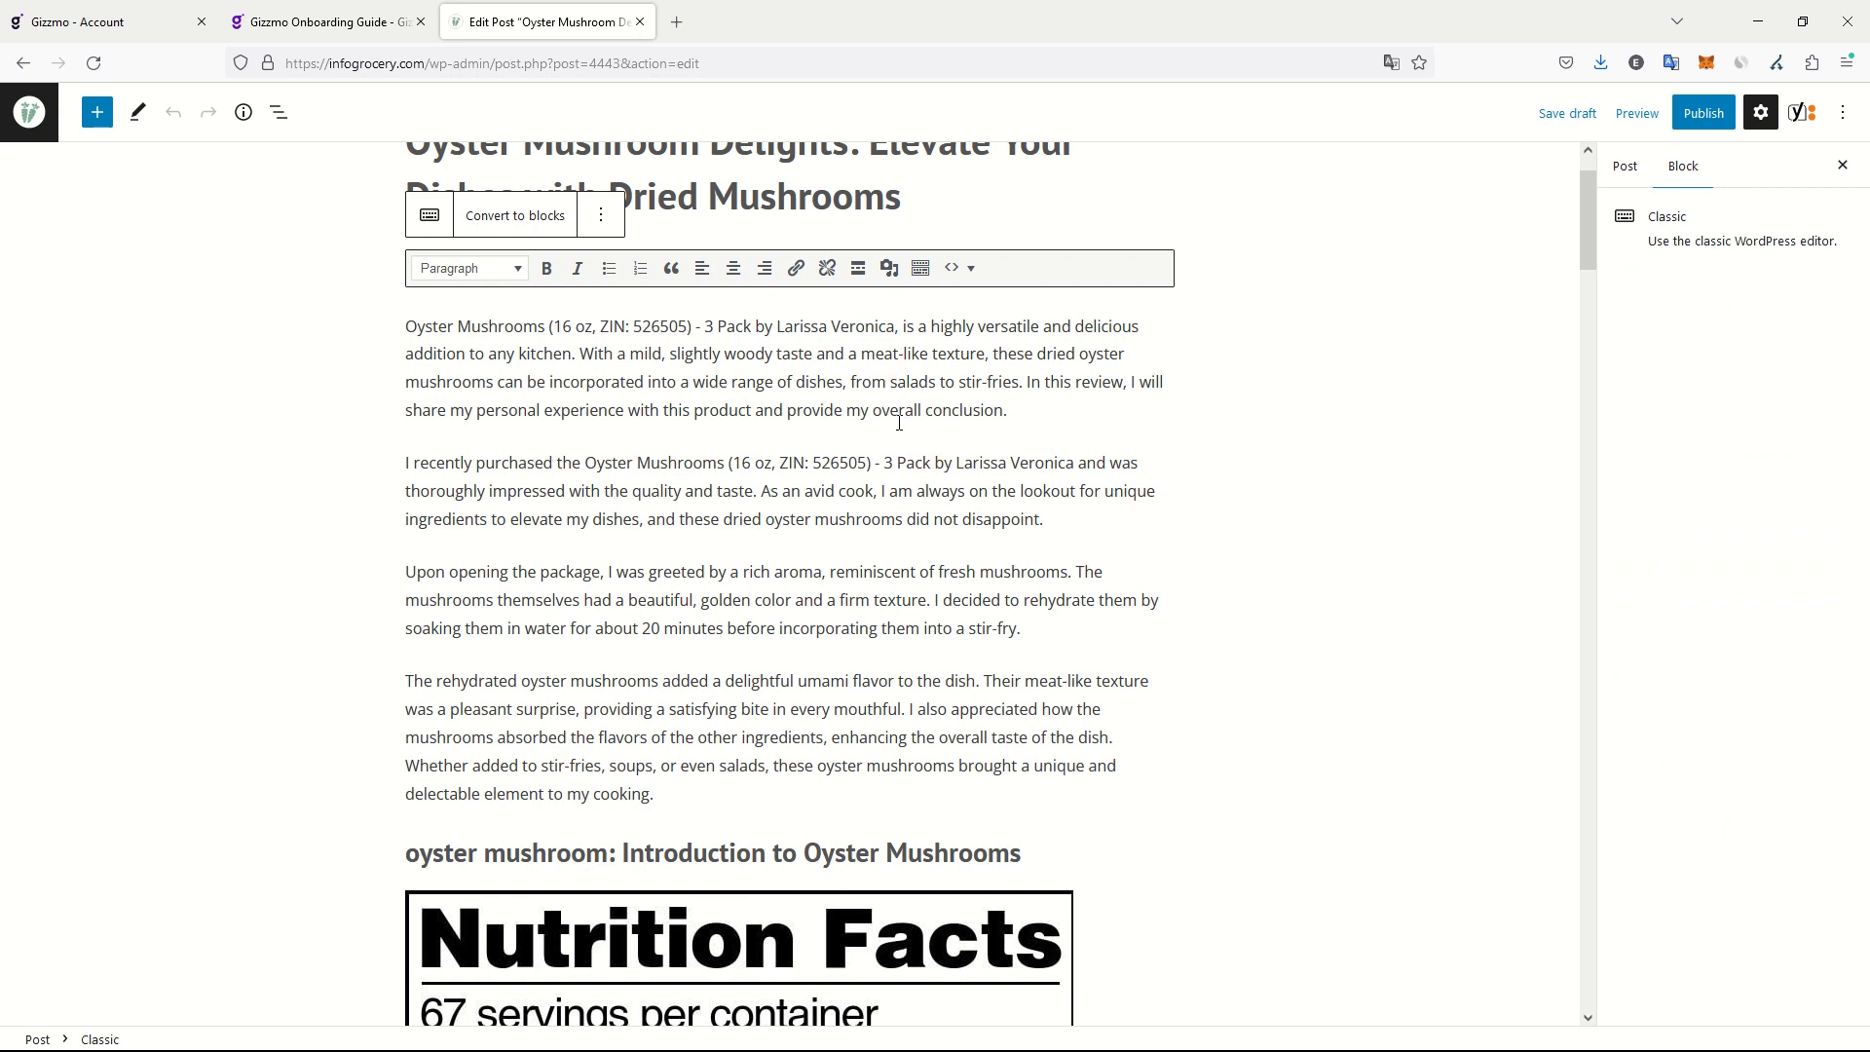
scroll(790, 353, "down", 5)
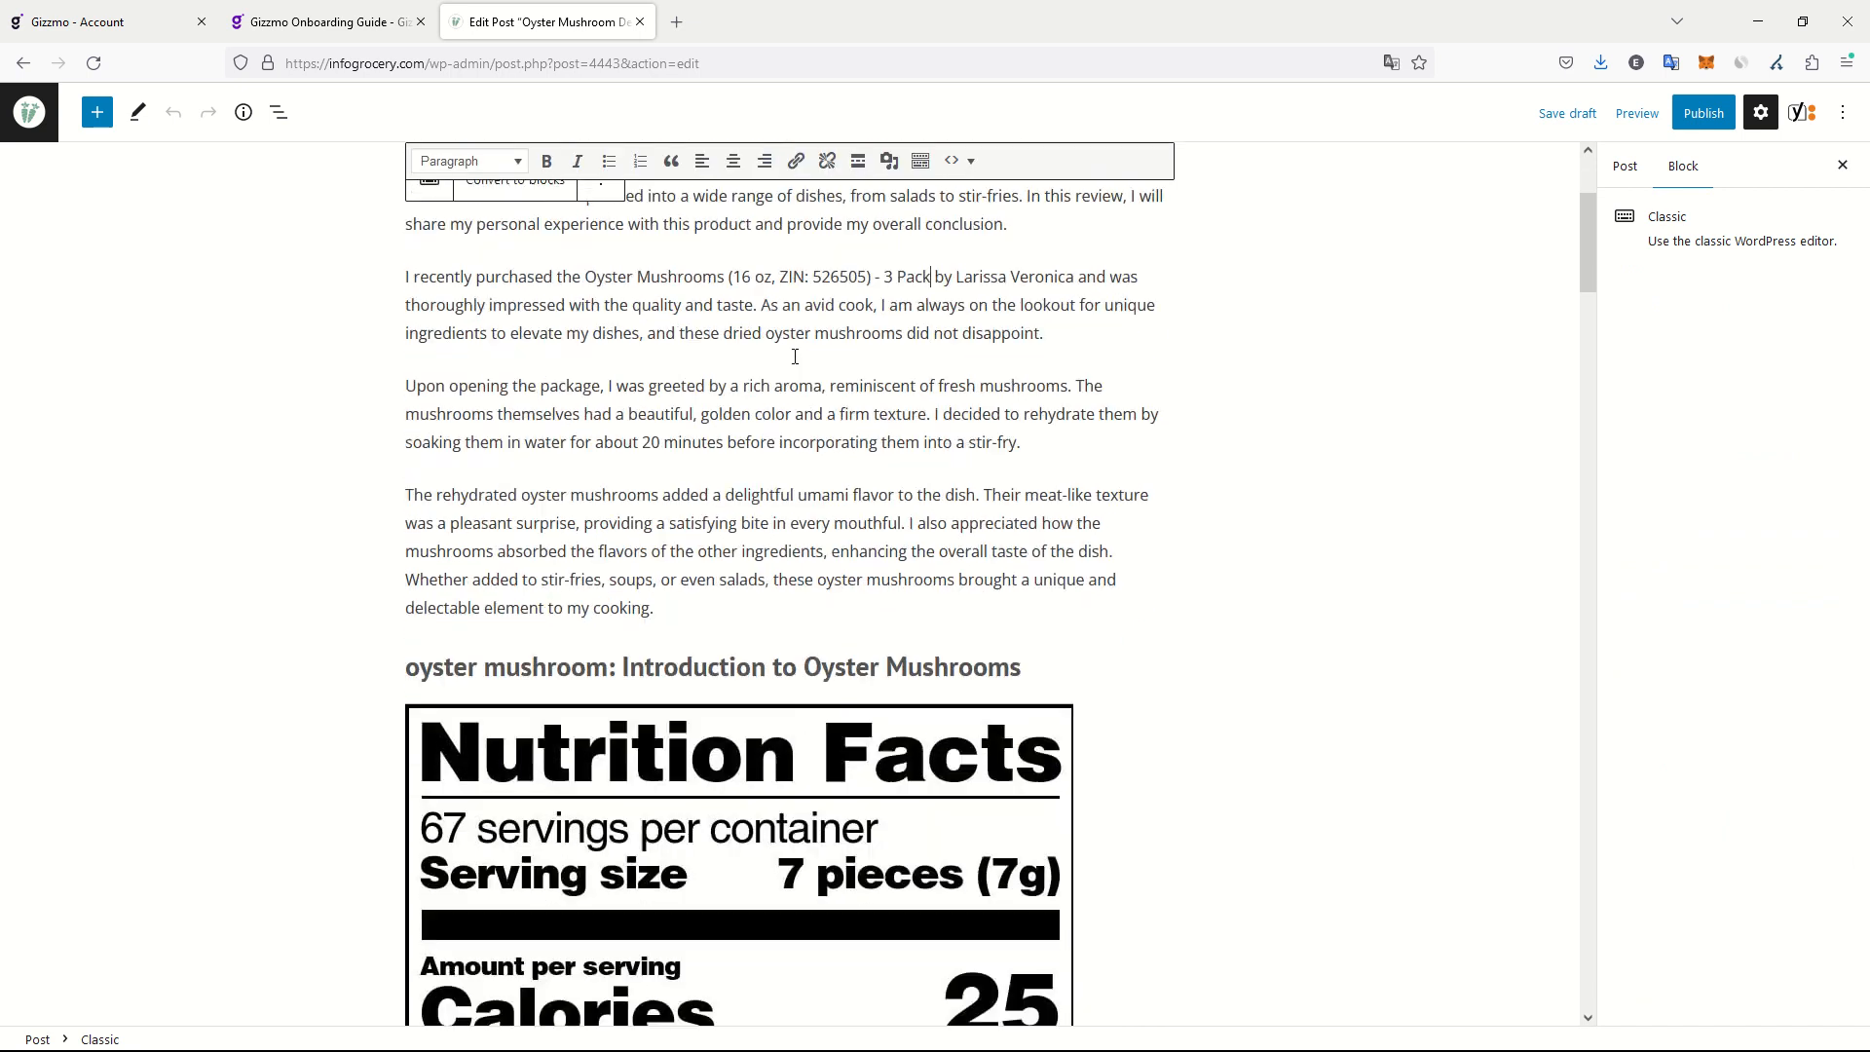
scroll(795, 363, "down", 6)
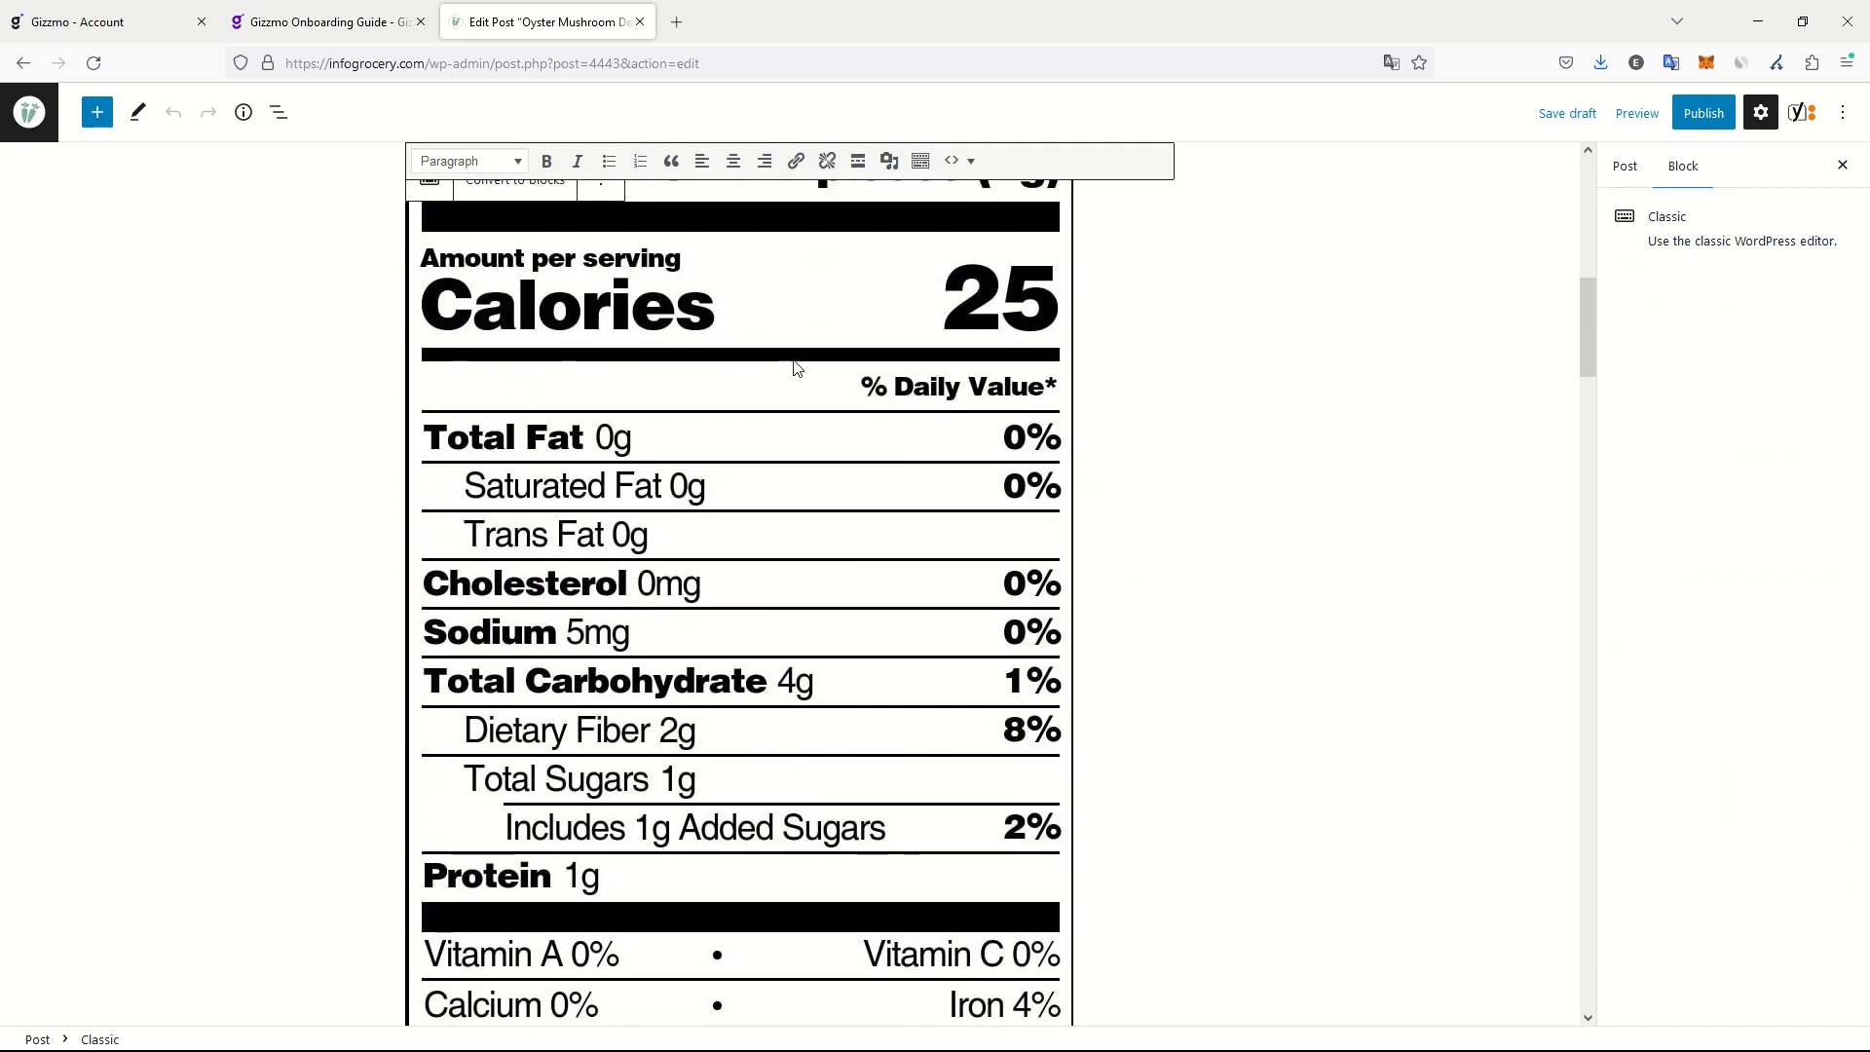
scroll(796, 371, "down", 4)
scroll(796, 380, "up", 10)
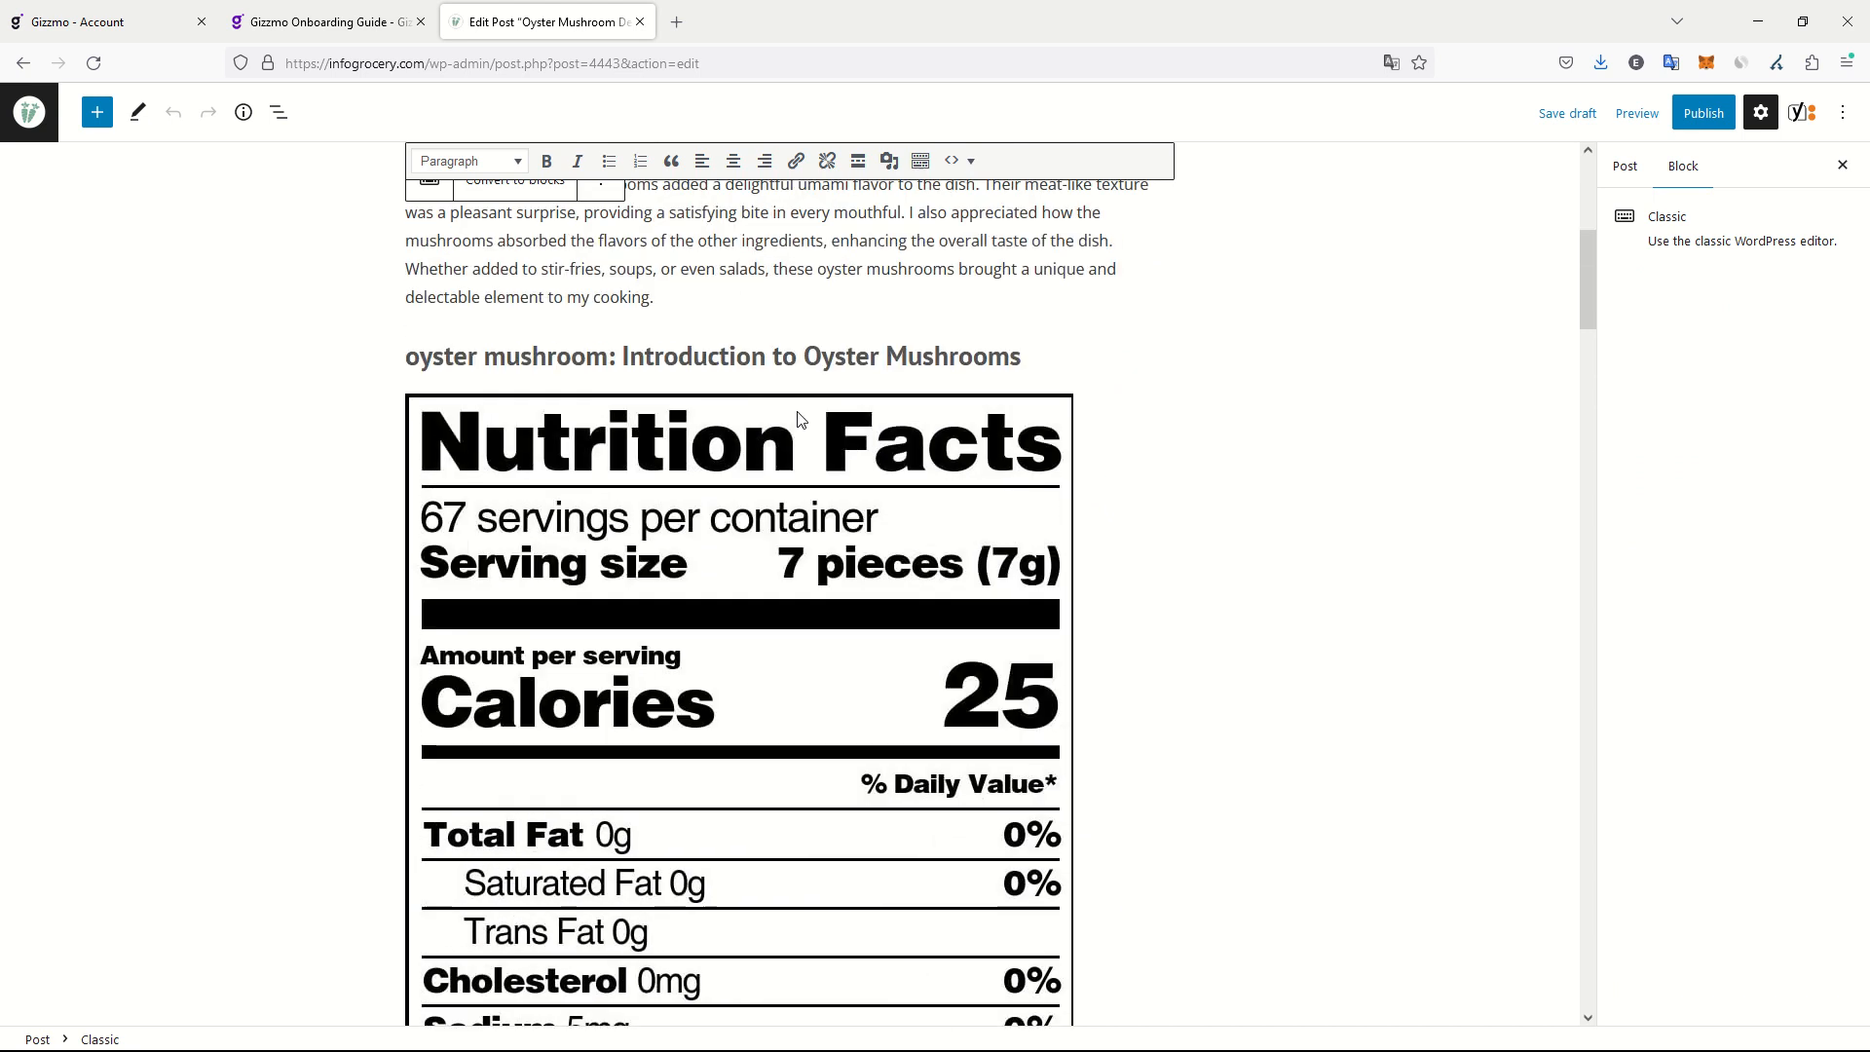
scroll(795, 398, "down", 3)
scroll(796, 398, "down", 5)
scroll(803, 391, "down", 5)
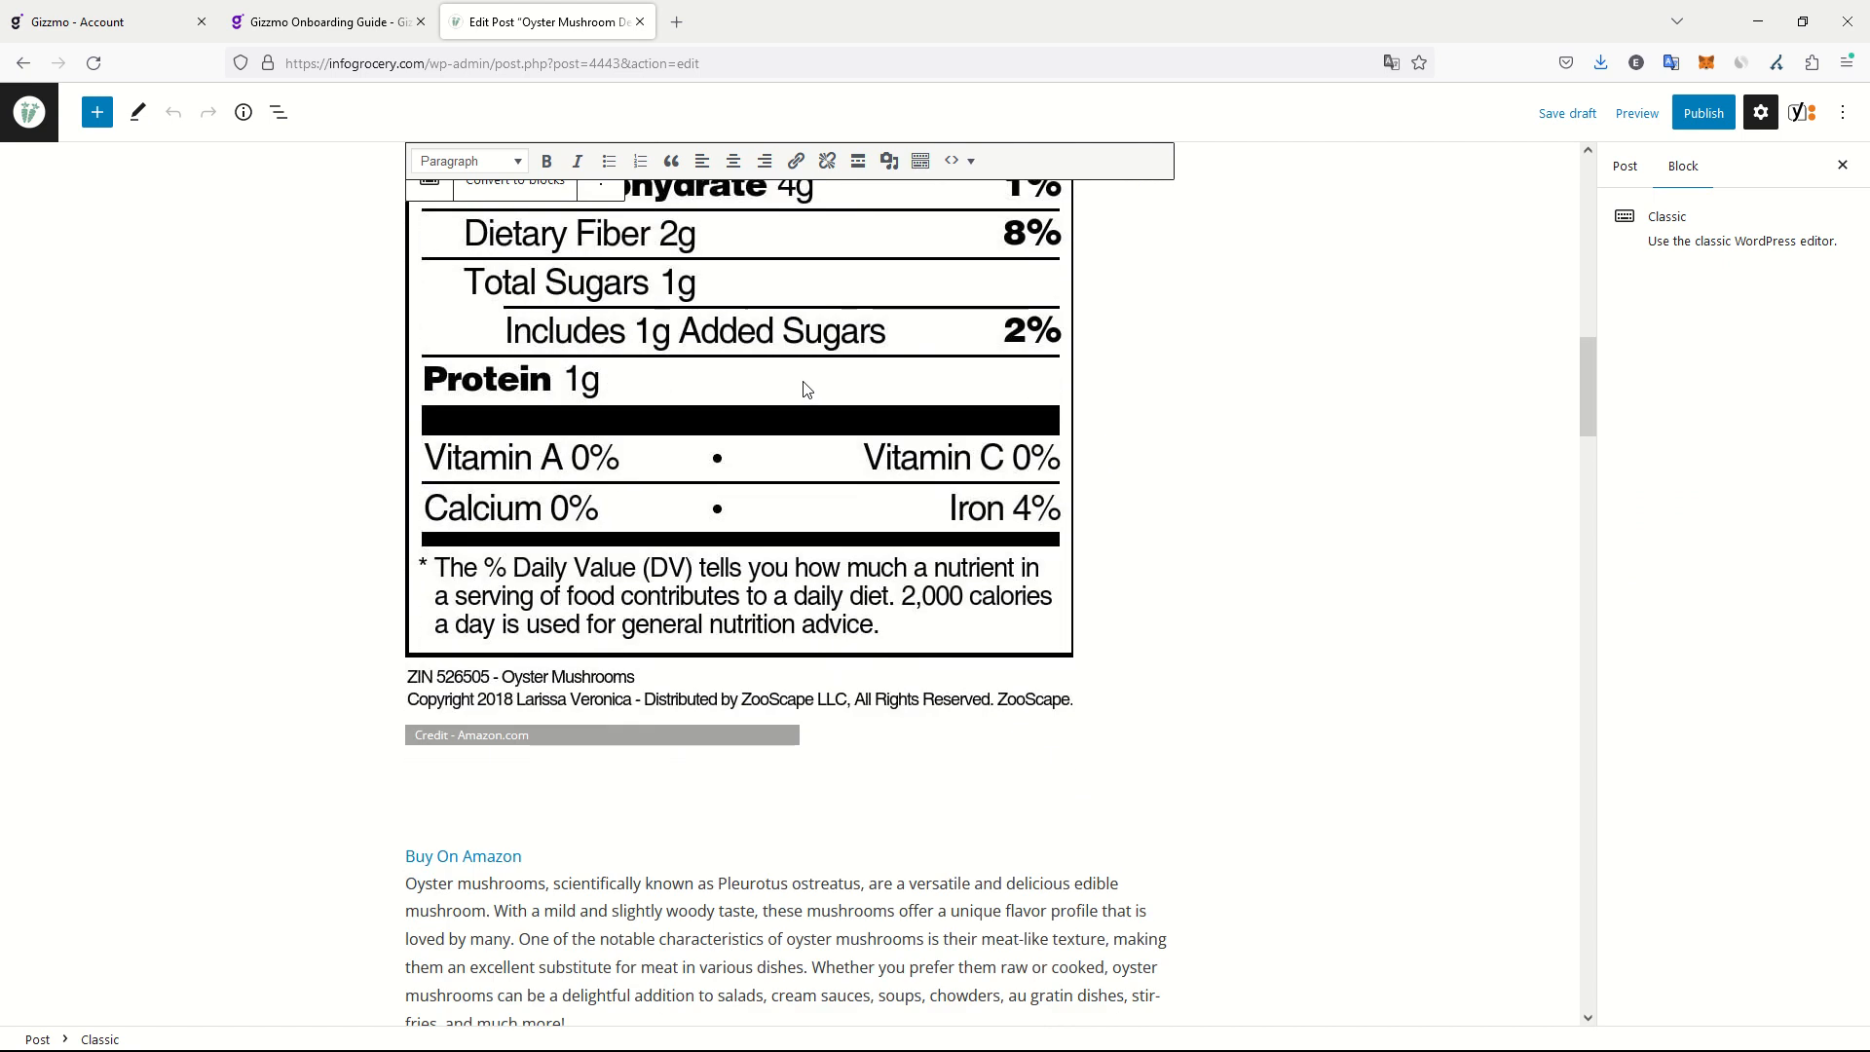
Step: Check the link target of the first Buy On Amazon text below the nutrition facts image
scroll(803, 390, "down", 2)
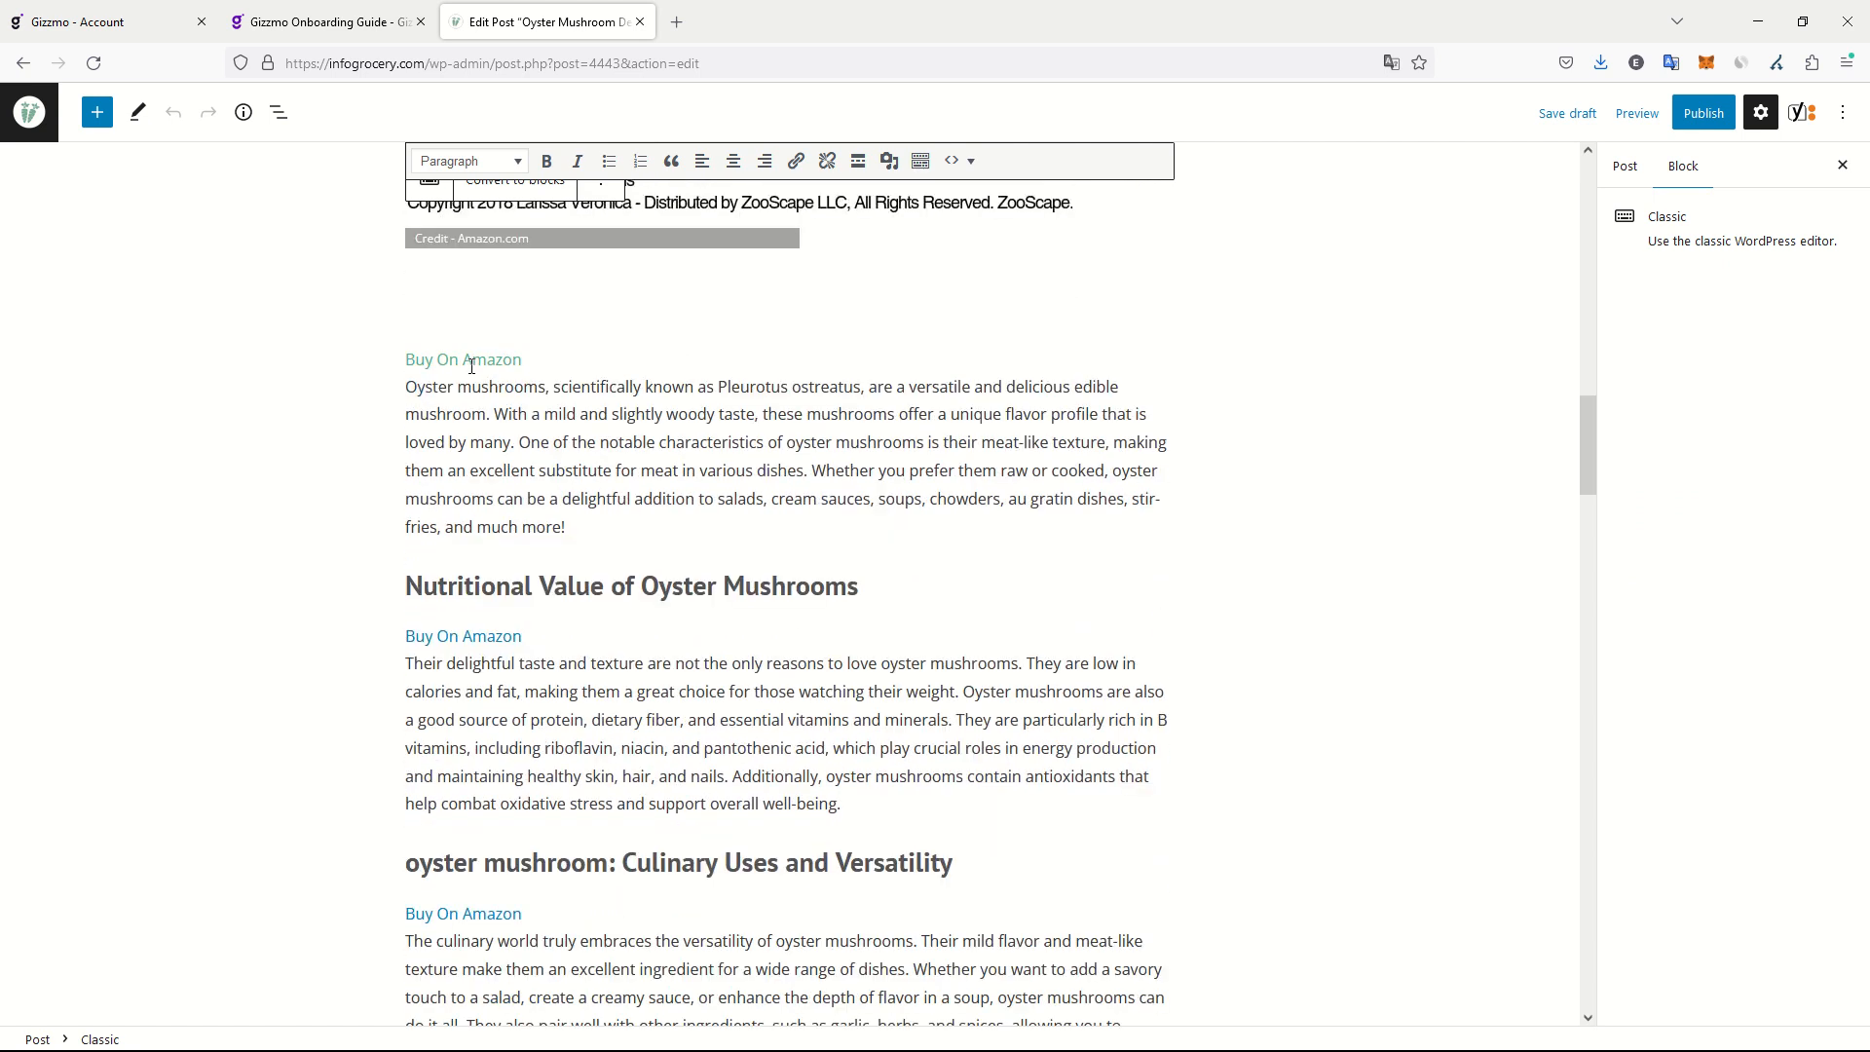
left_click(471, 366)
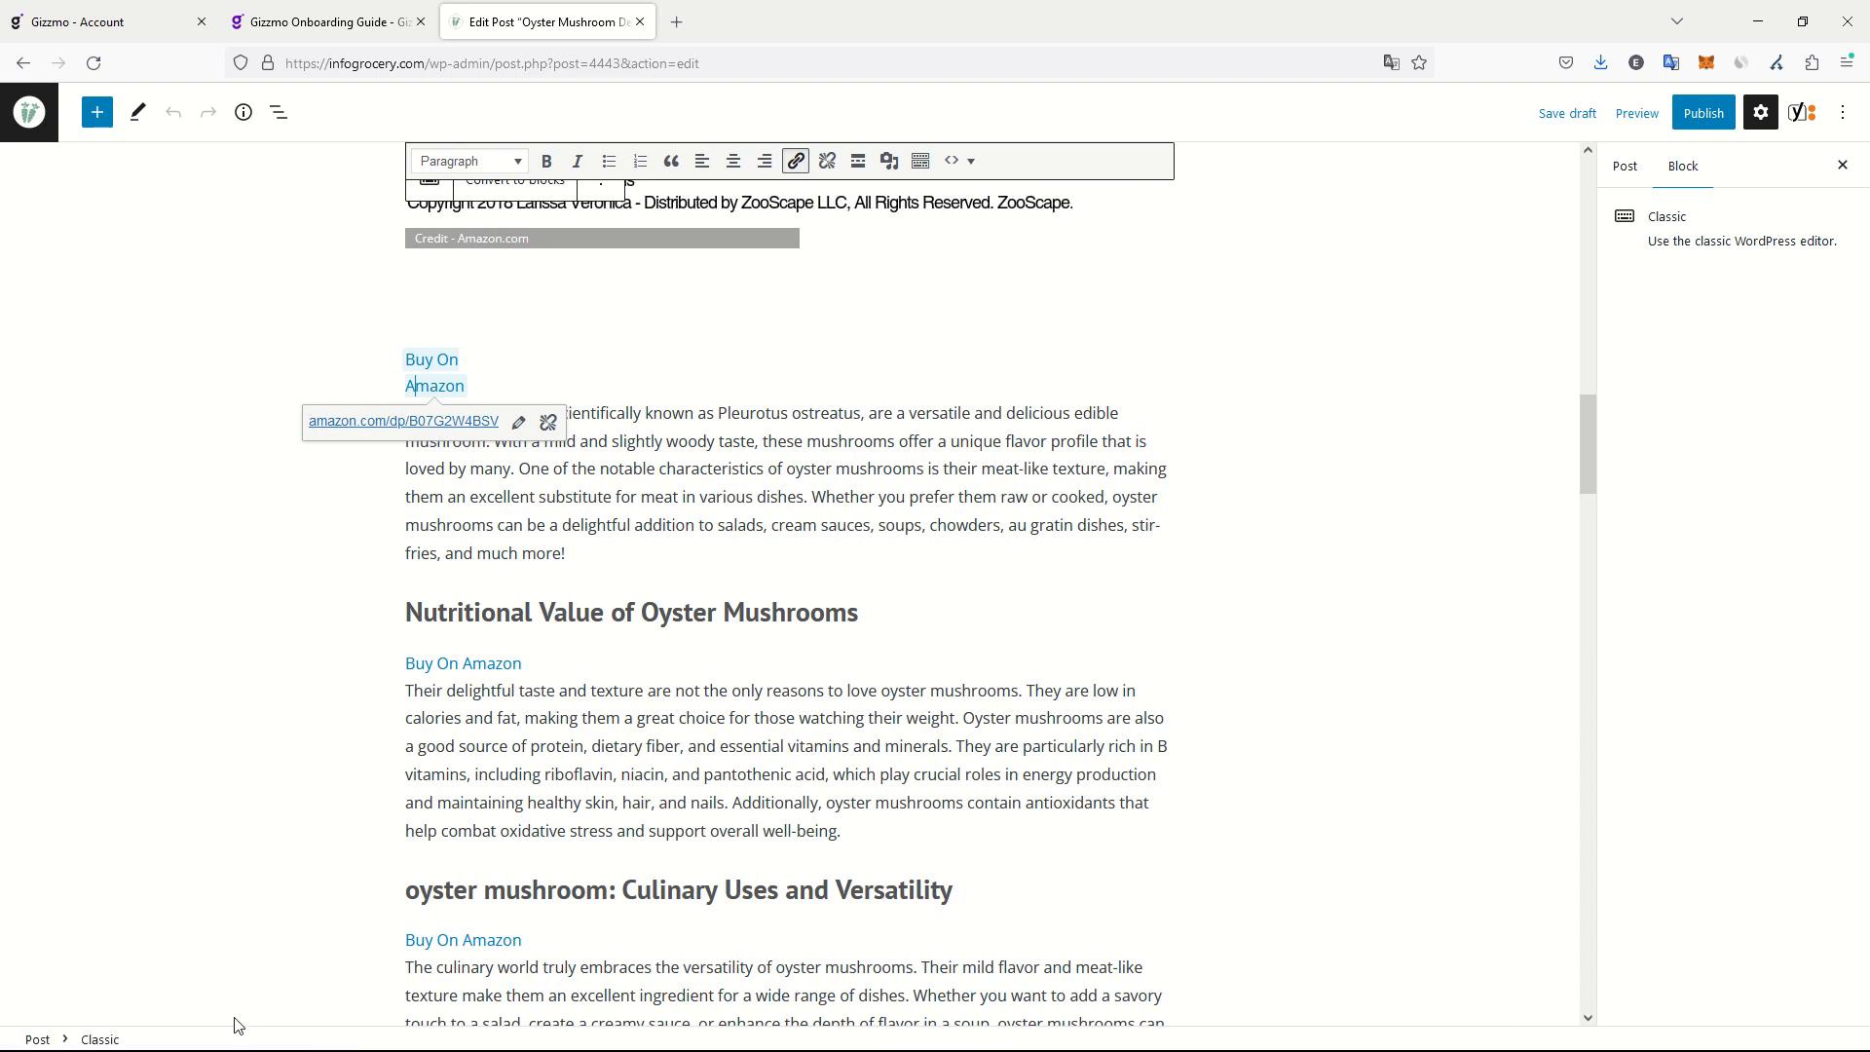
left_click(663, 504)
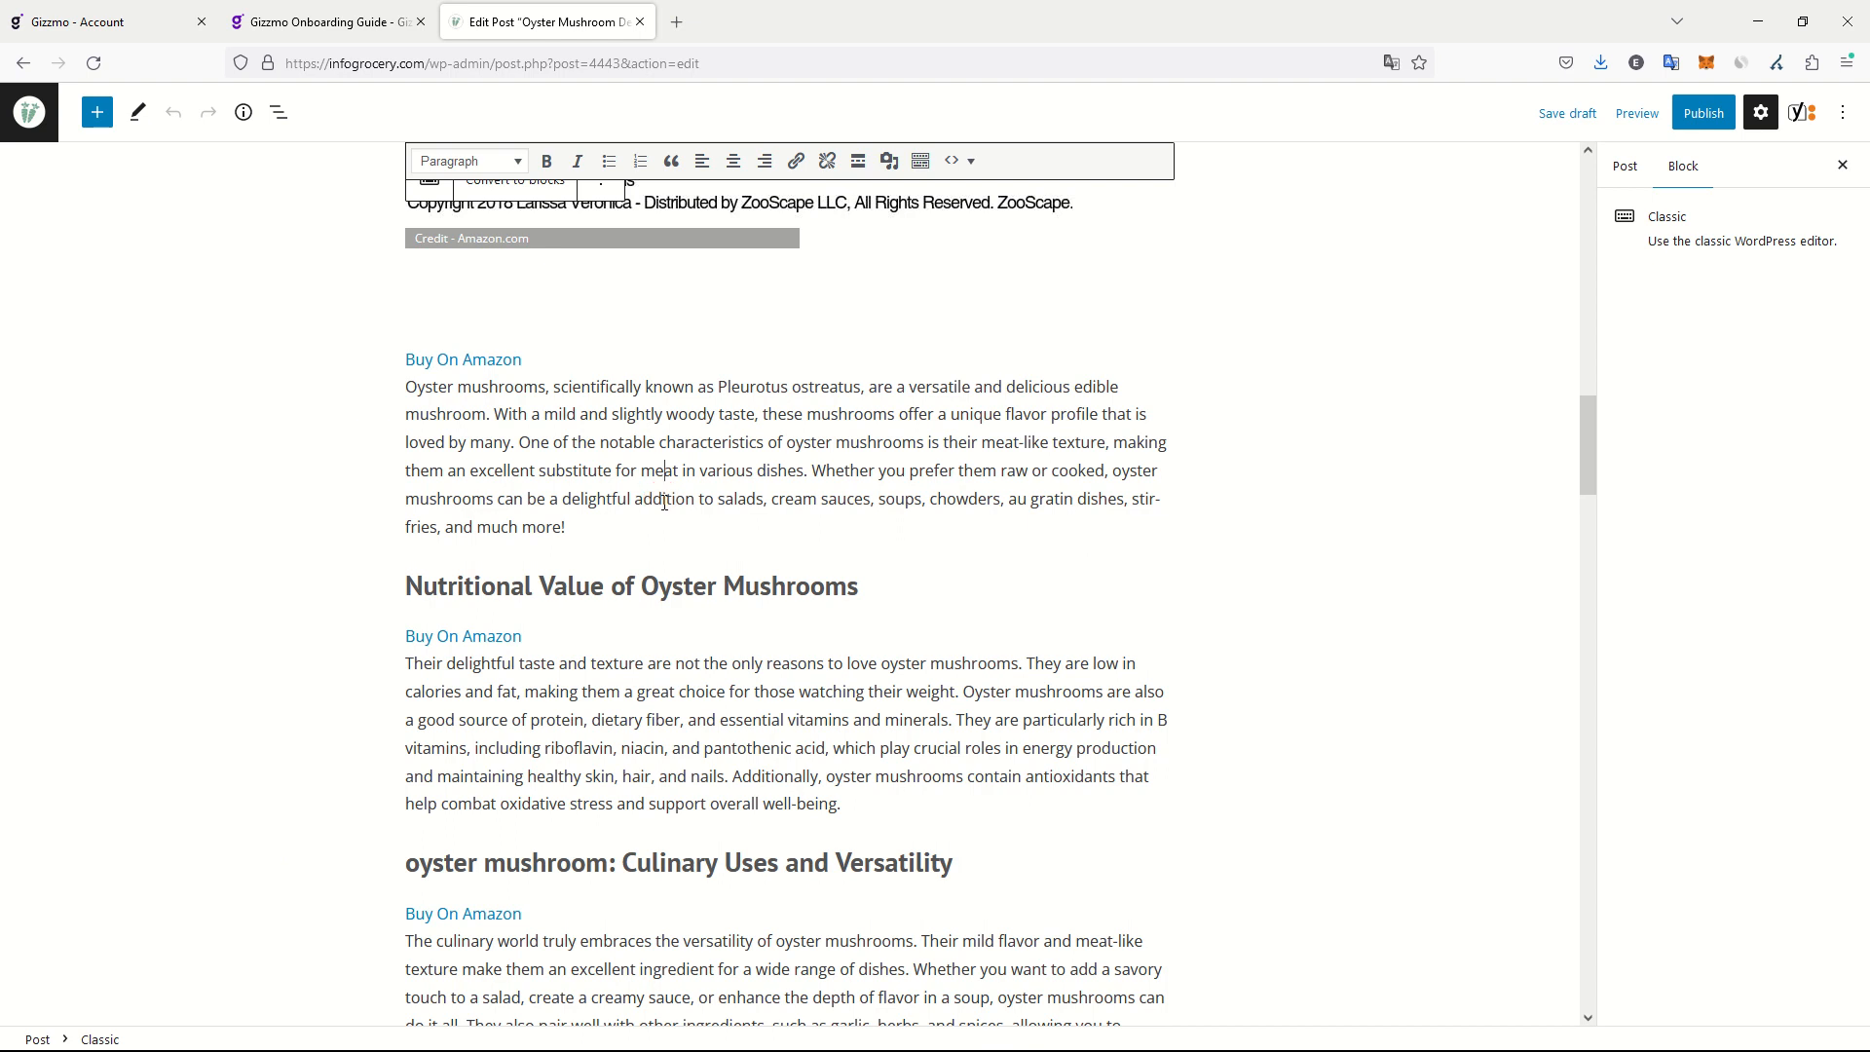
Step: Examine the body sections from culinary uses through Final Thoughts on Oyster Mushrooms, down to the related products
scroll(664, 501, "down", 5)
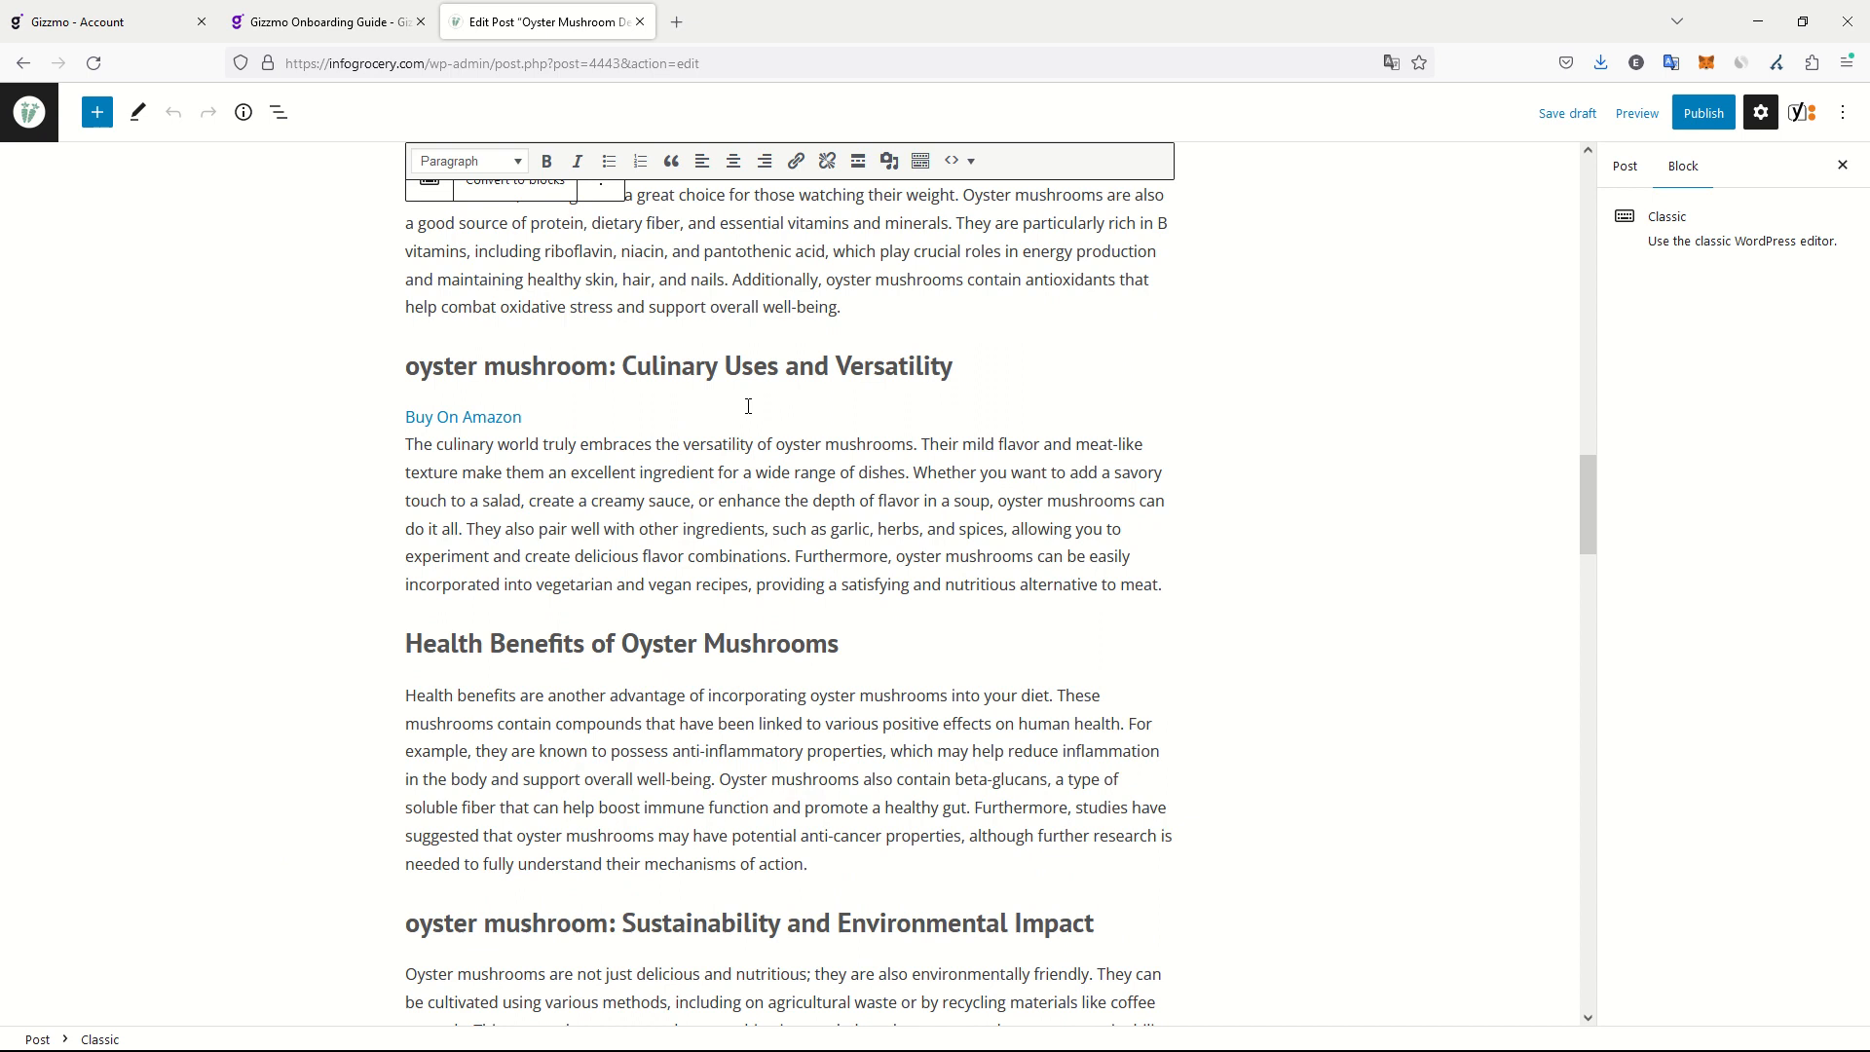
scroll(748, 406, "down", 6)
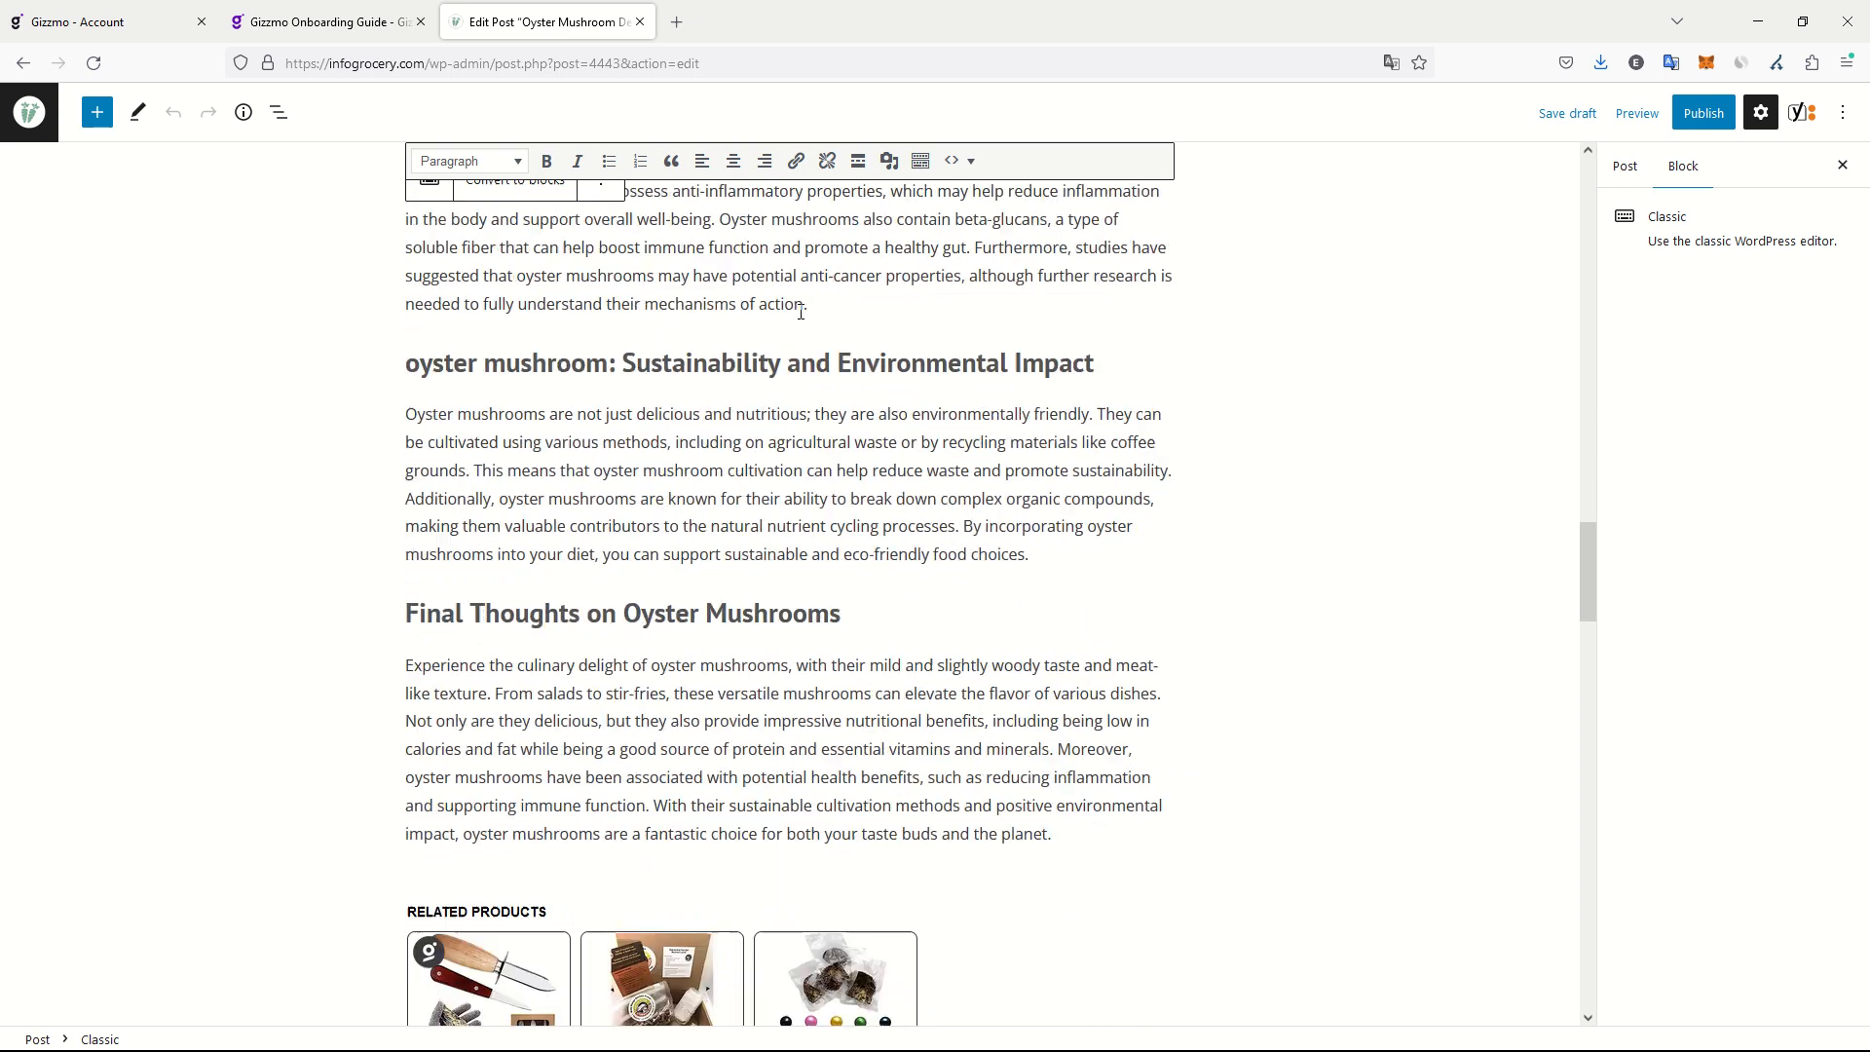
scroll(801, 312, "down", 1)
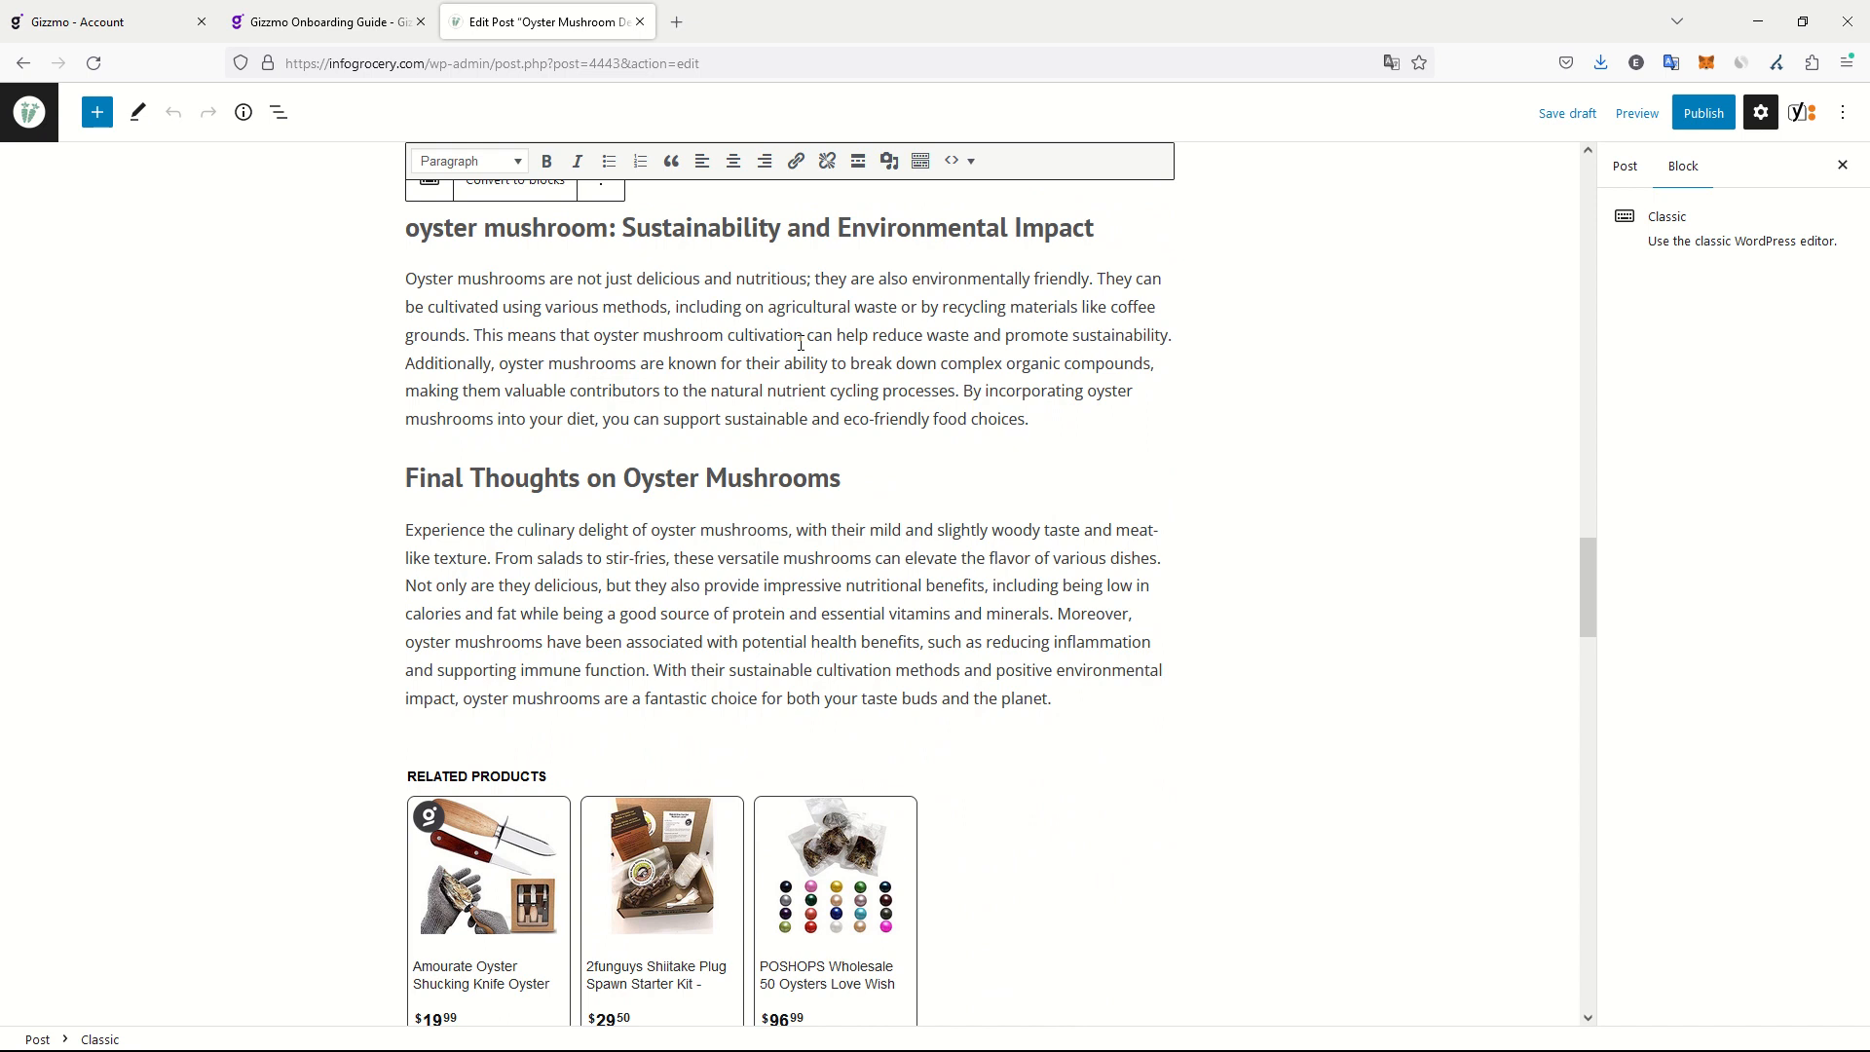
scroll(800, 342, "down", 3)
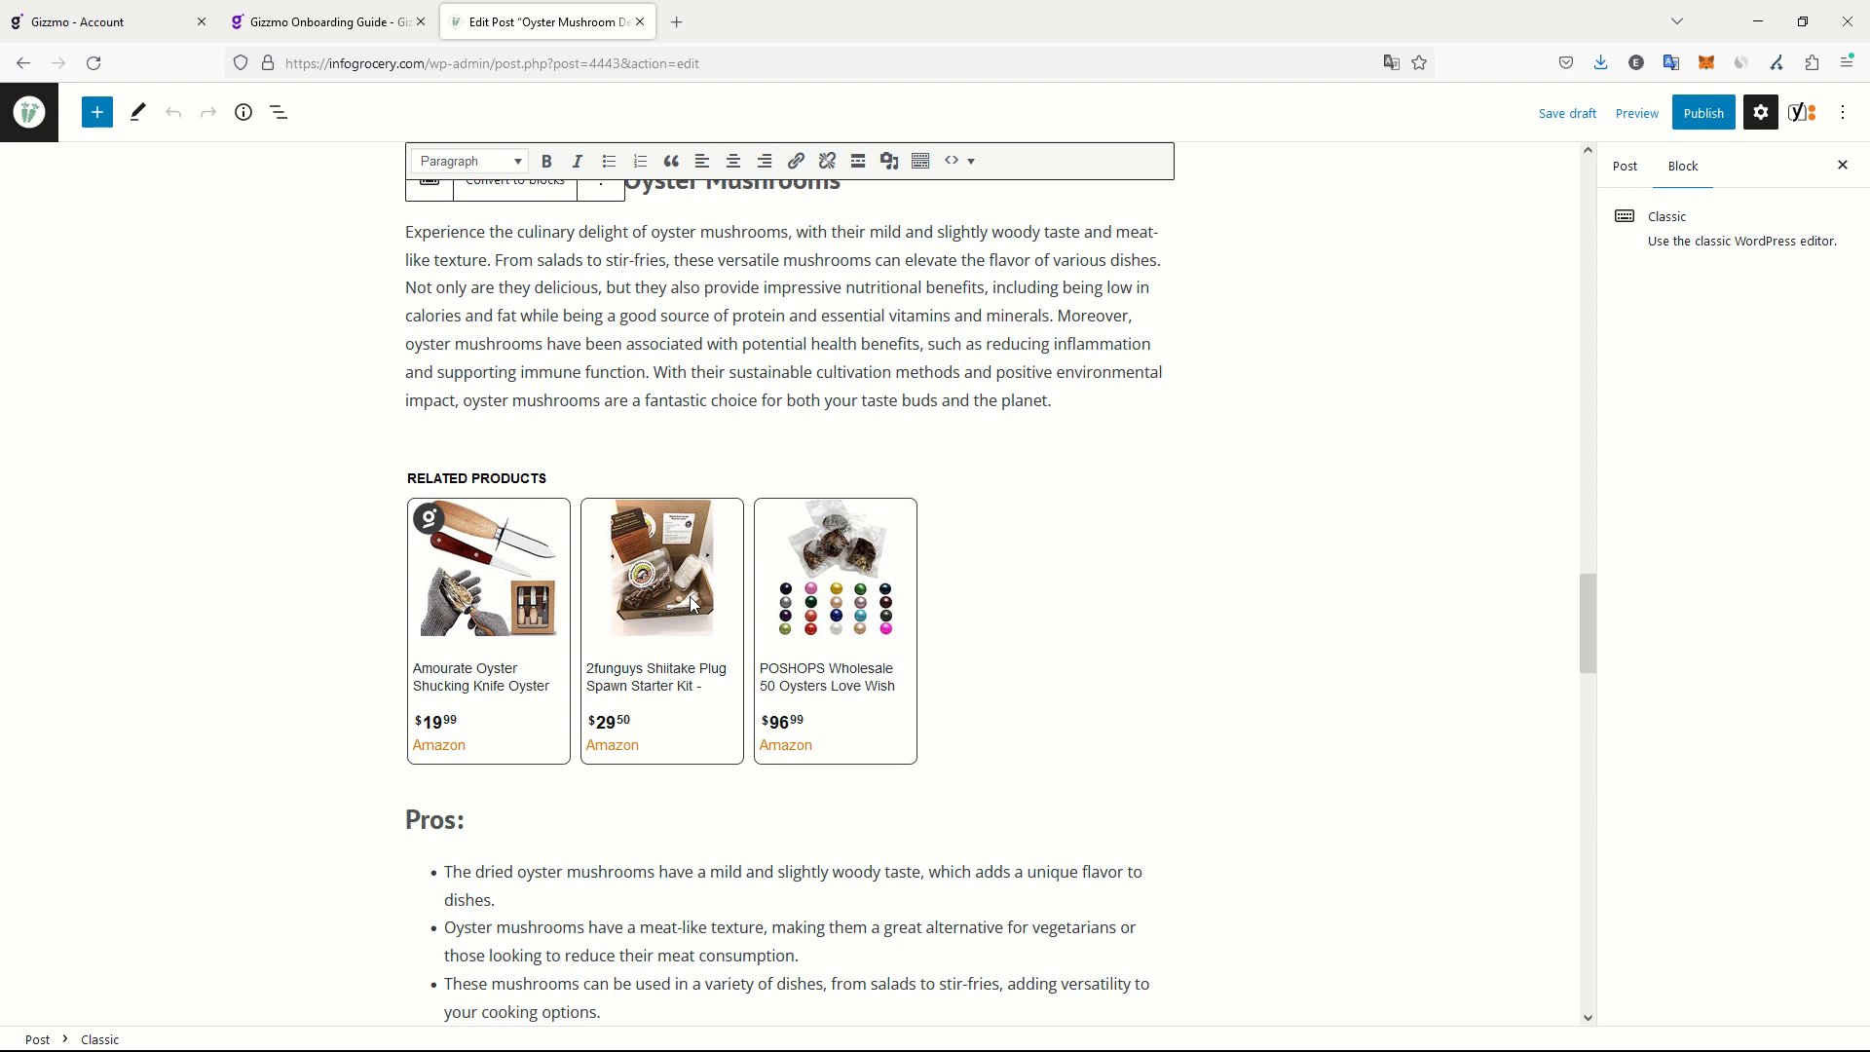
Step: Review the draft's Pros, Cons, Read also links, Conclusion, Questions & Answers and closing Buy On Amazon button
scroll(832, 599, "down", 2)
scroll(843, 545, "down", 2)
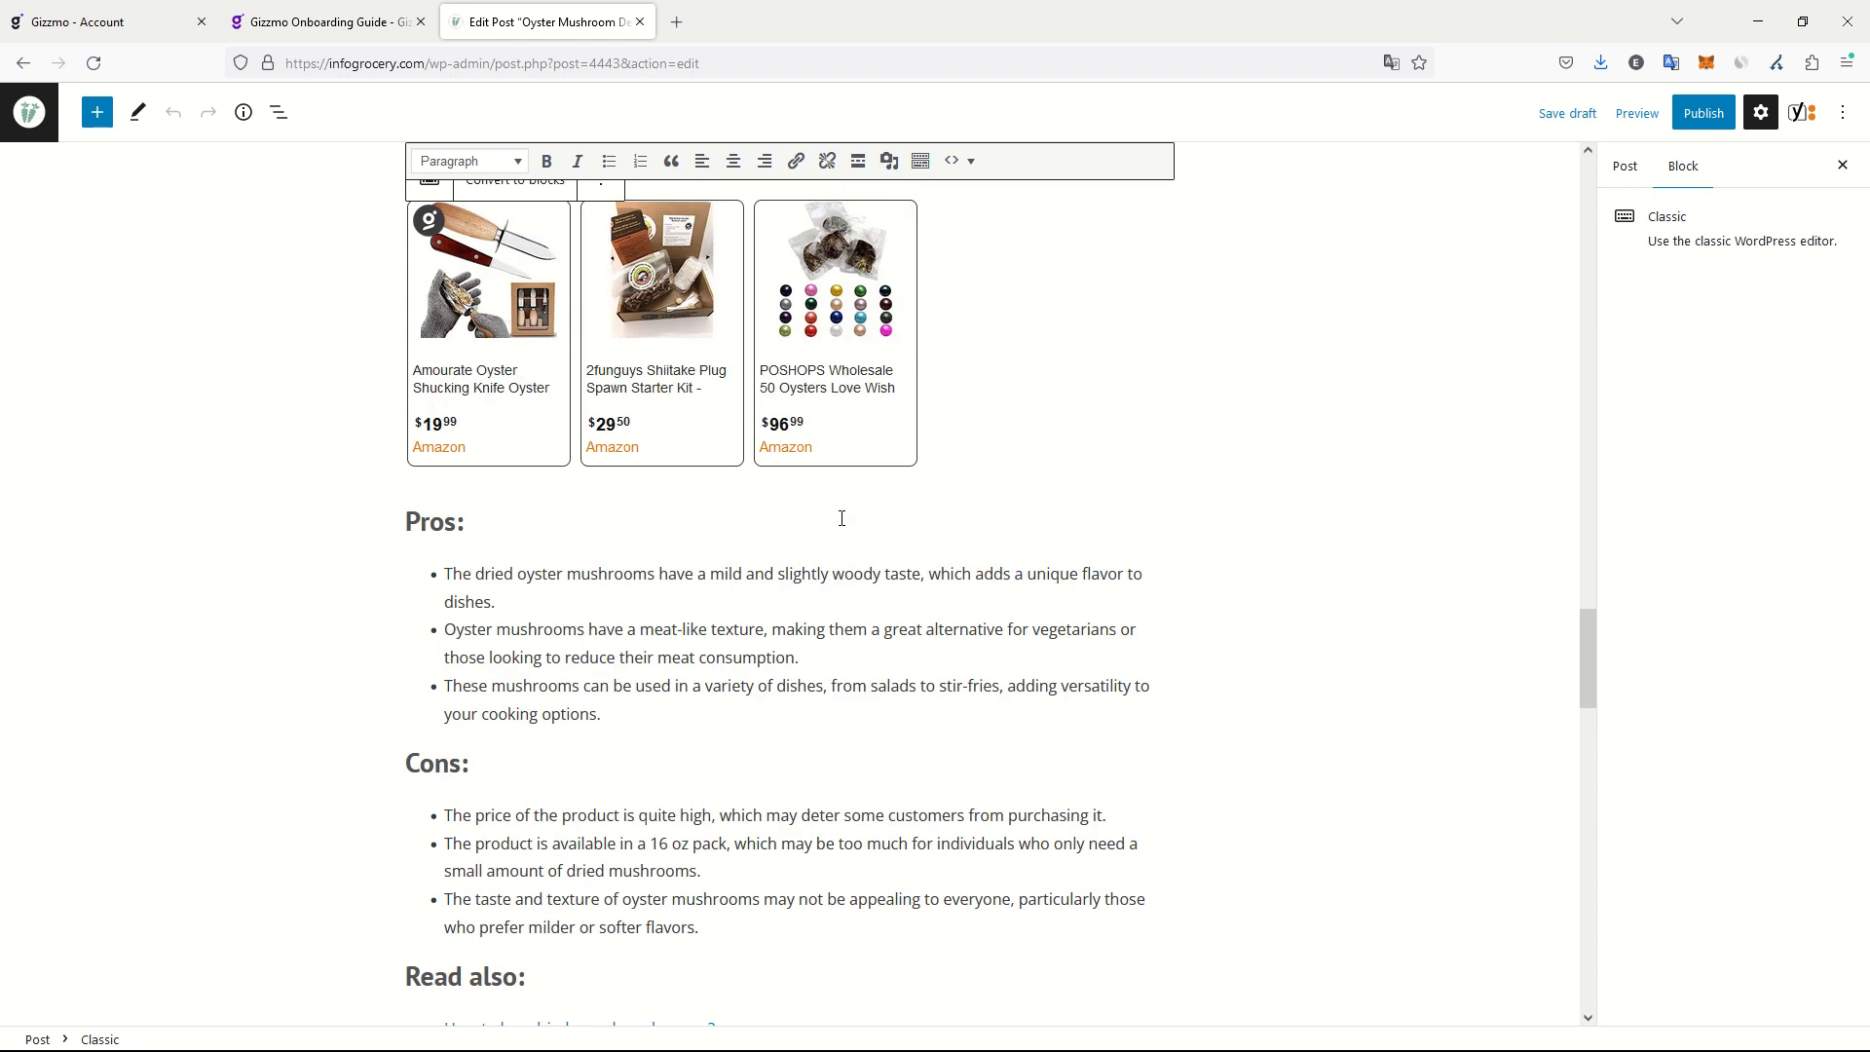
scroll(842, 518, "down", 2)
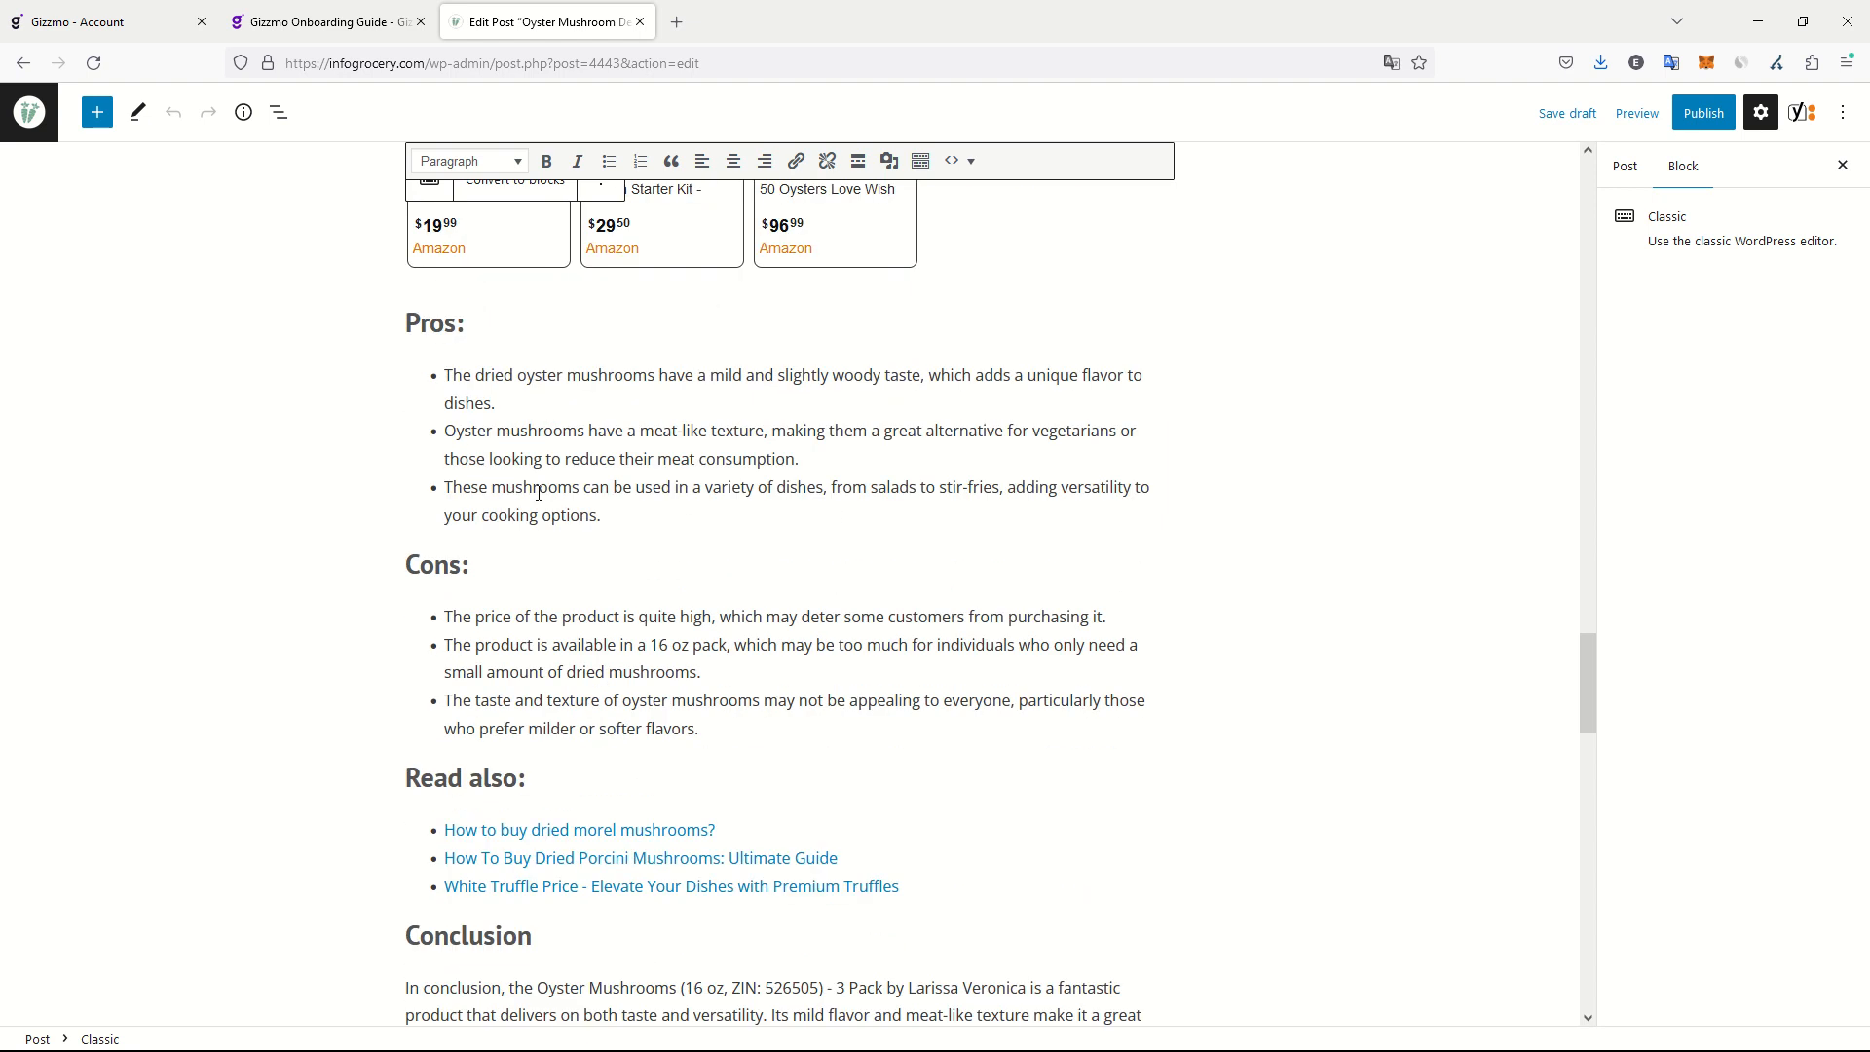
scroll(539, 494, "down", 2)
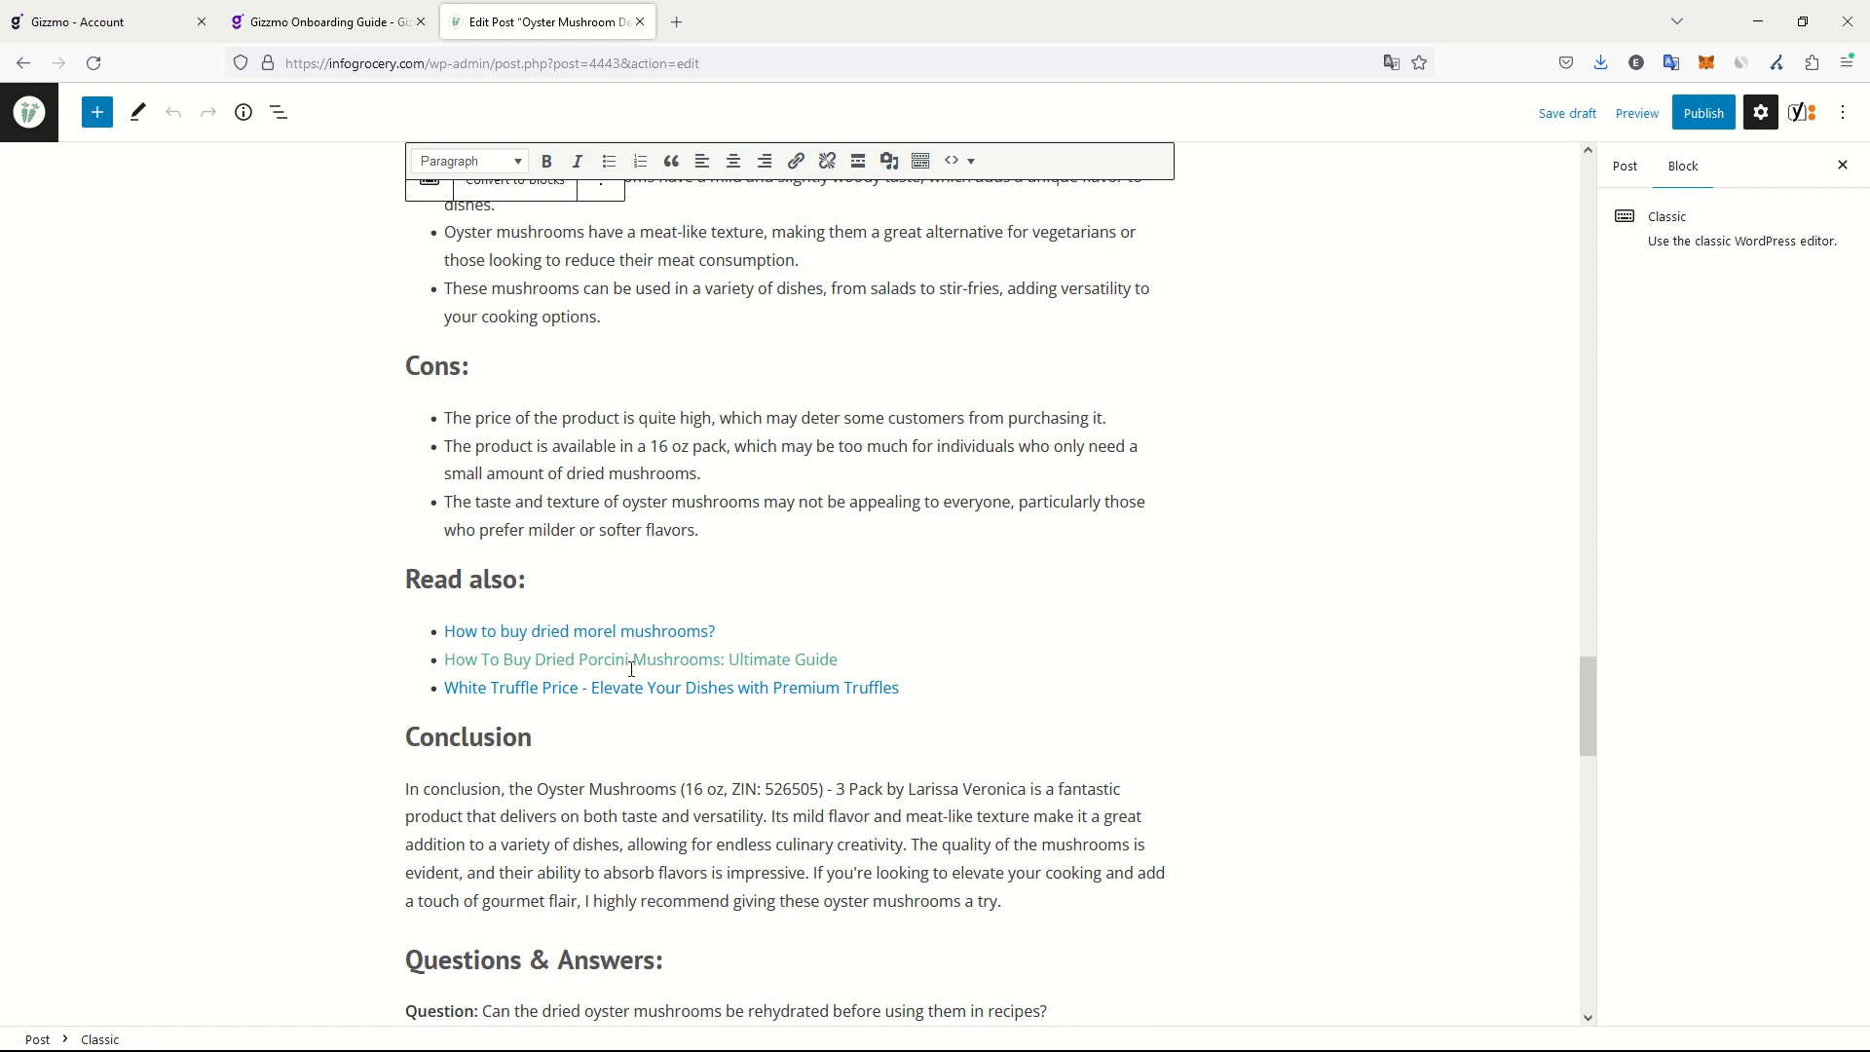
scroll(682, 643, "down", 4)
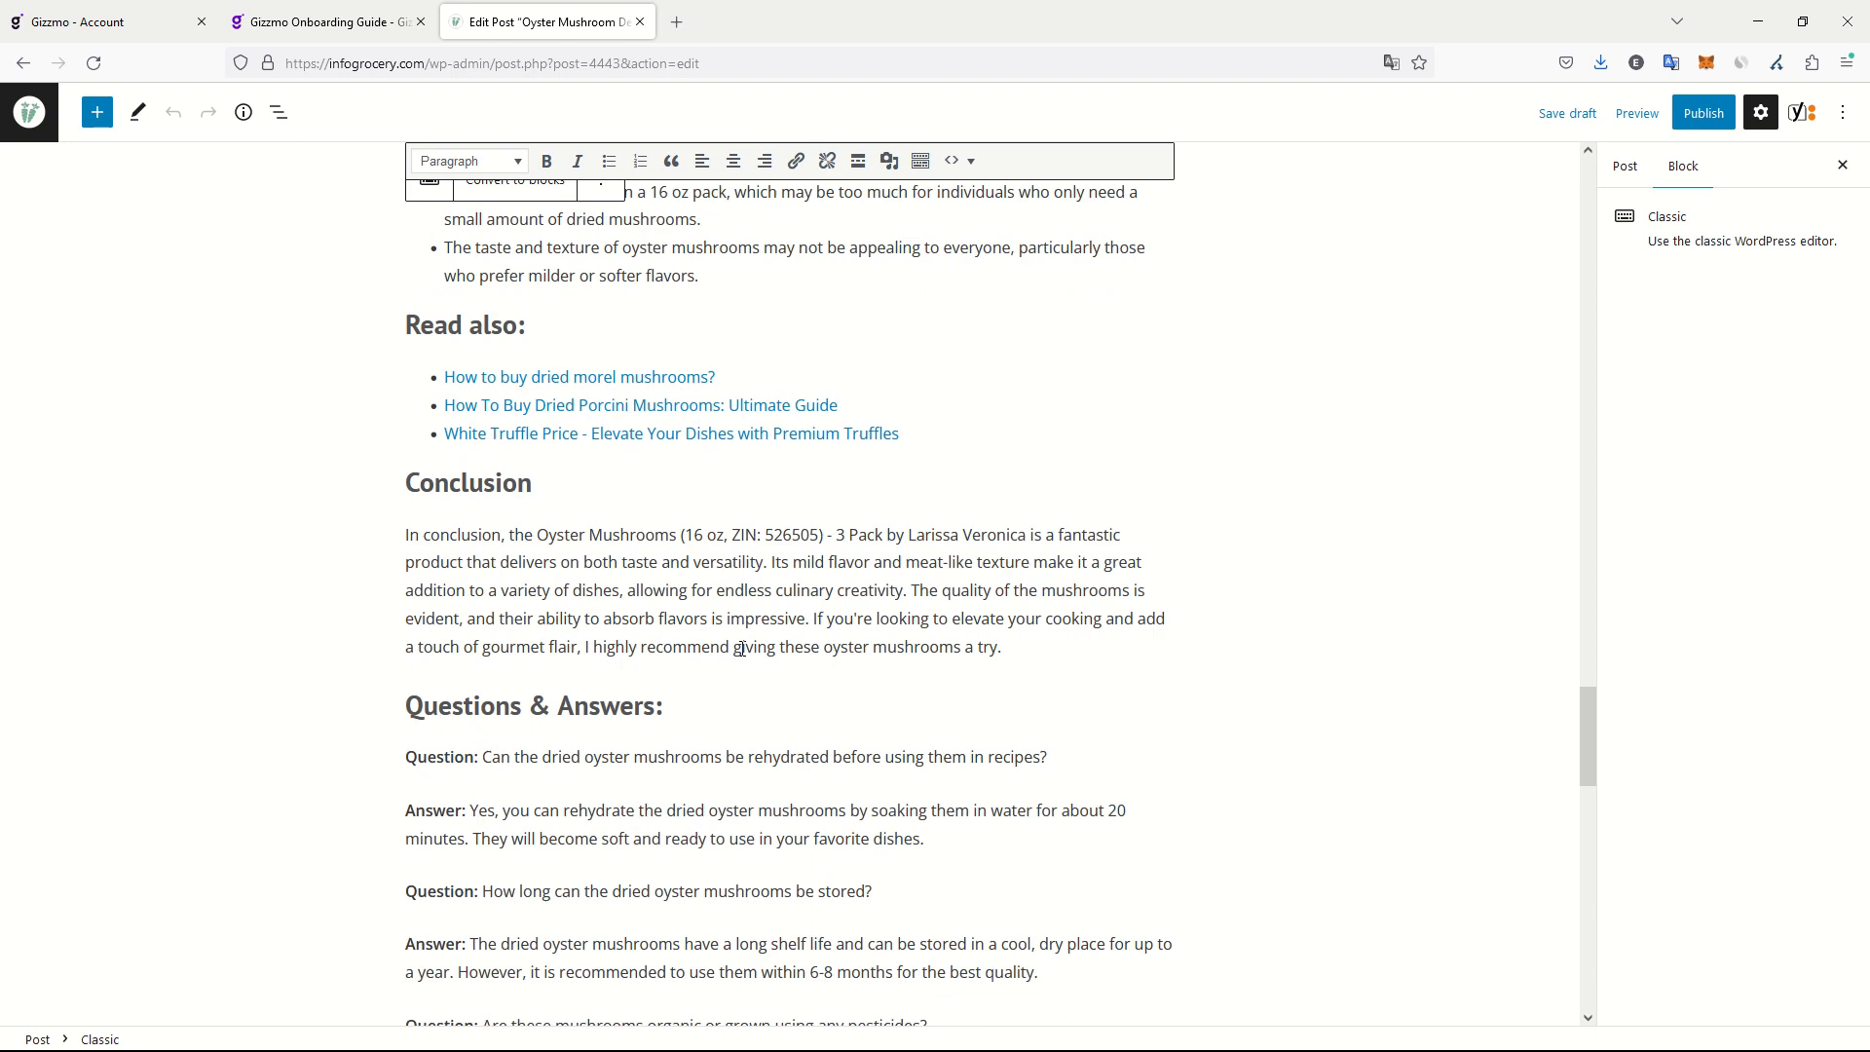
scroll(764, 585, "down", 2)
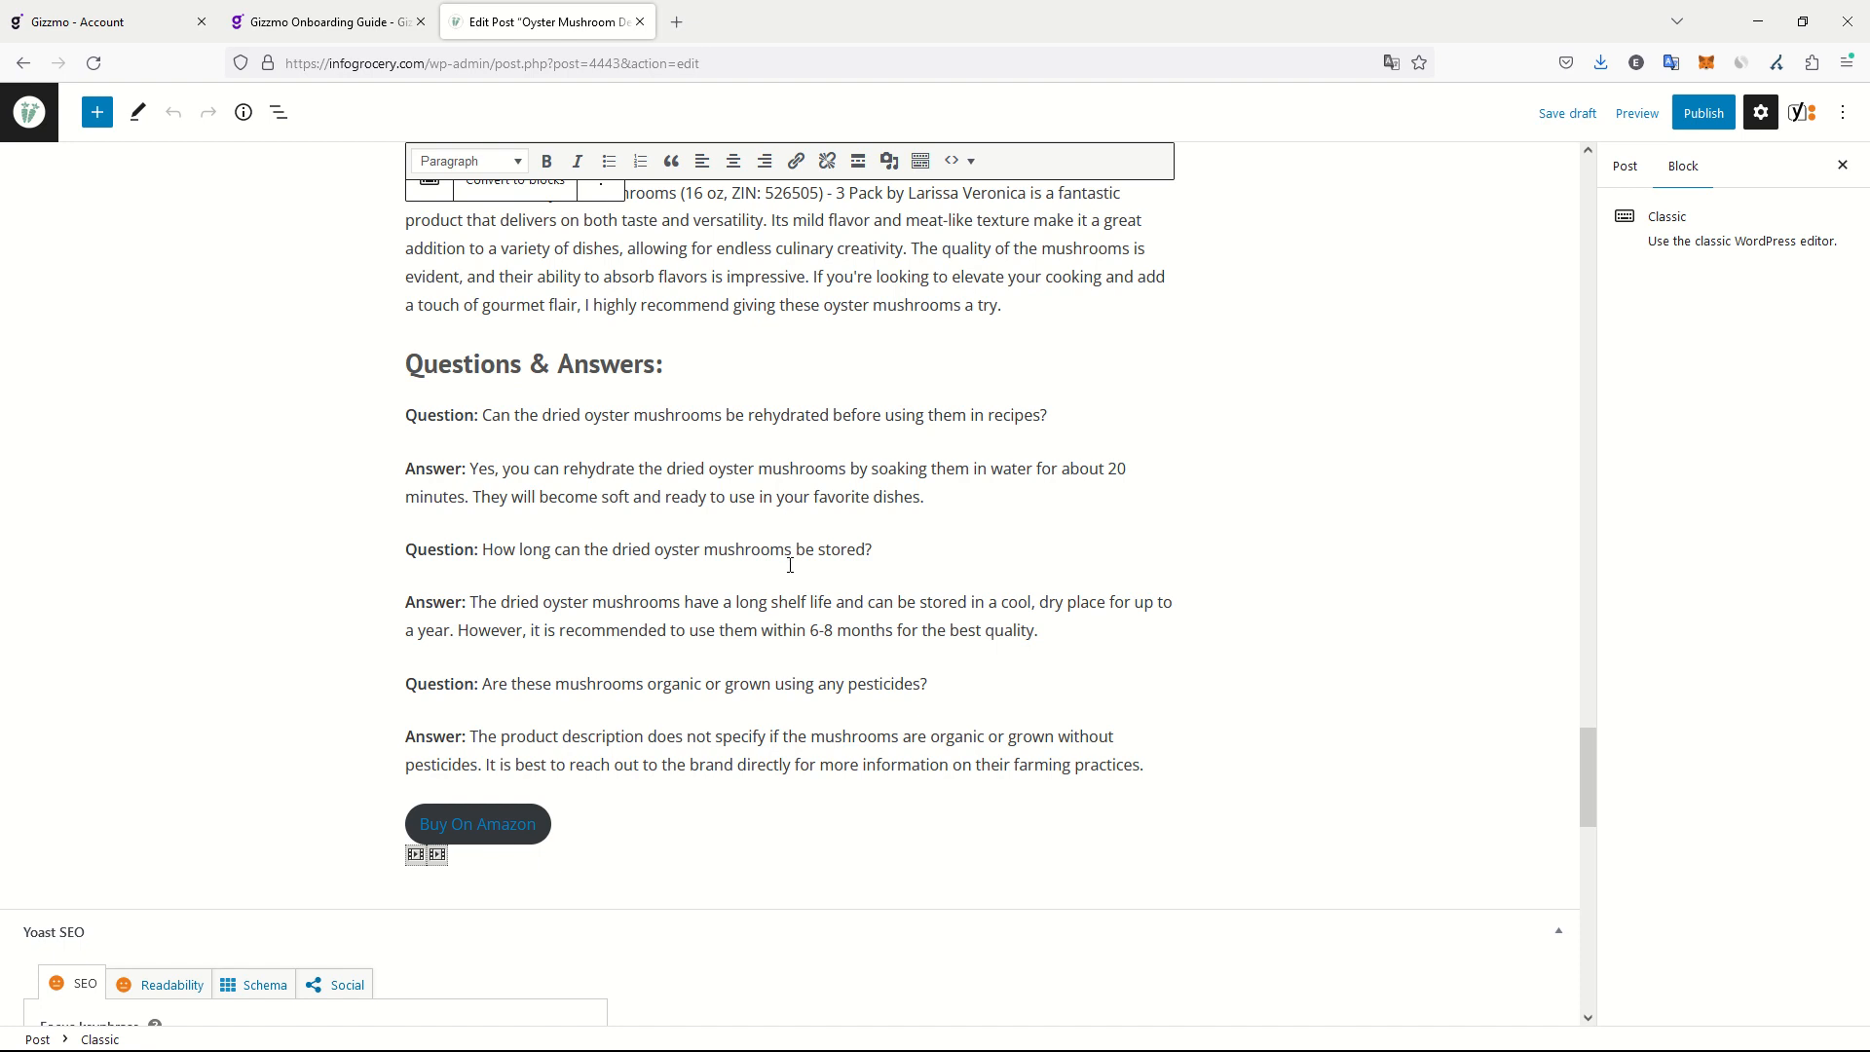
scroll(558, 654, "down", 1)
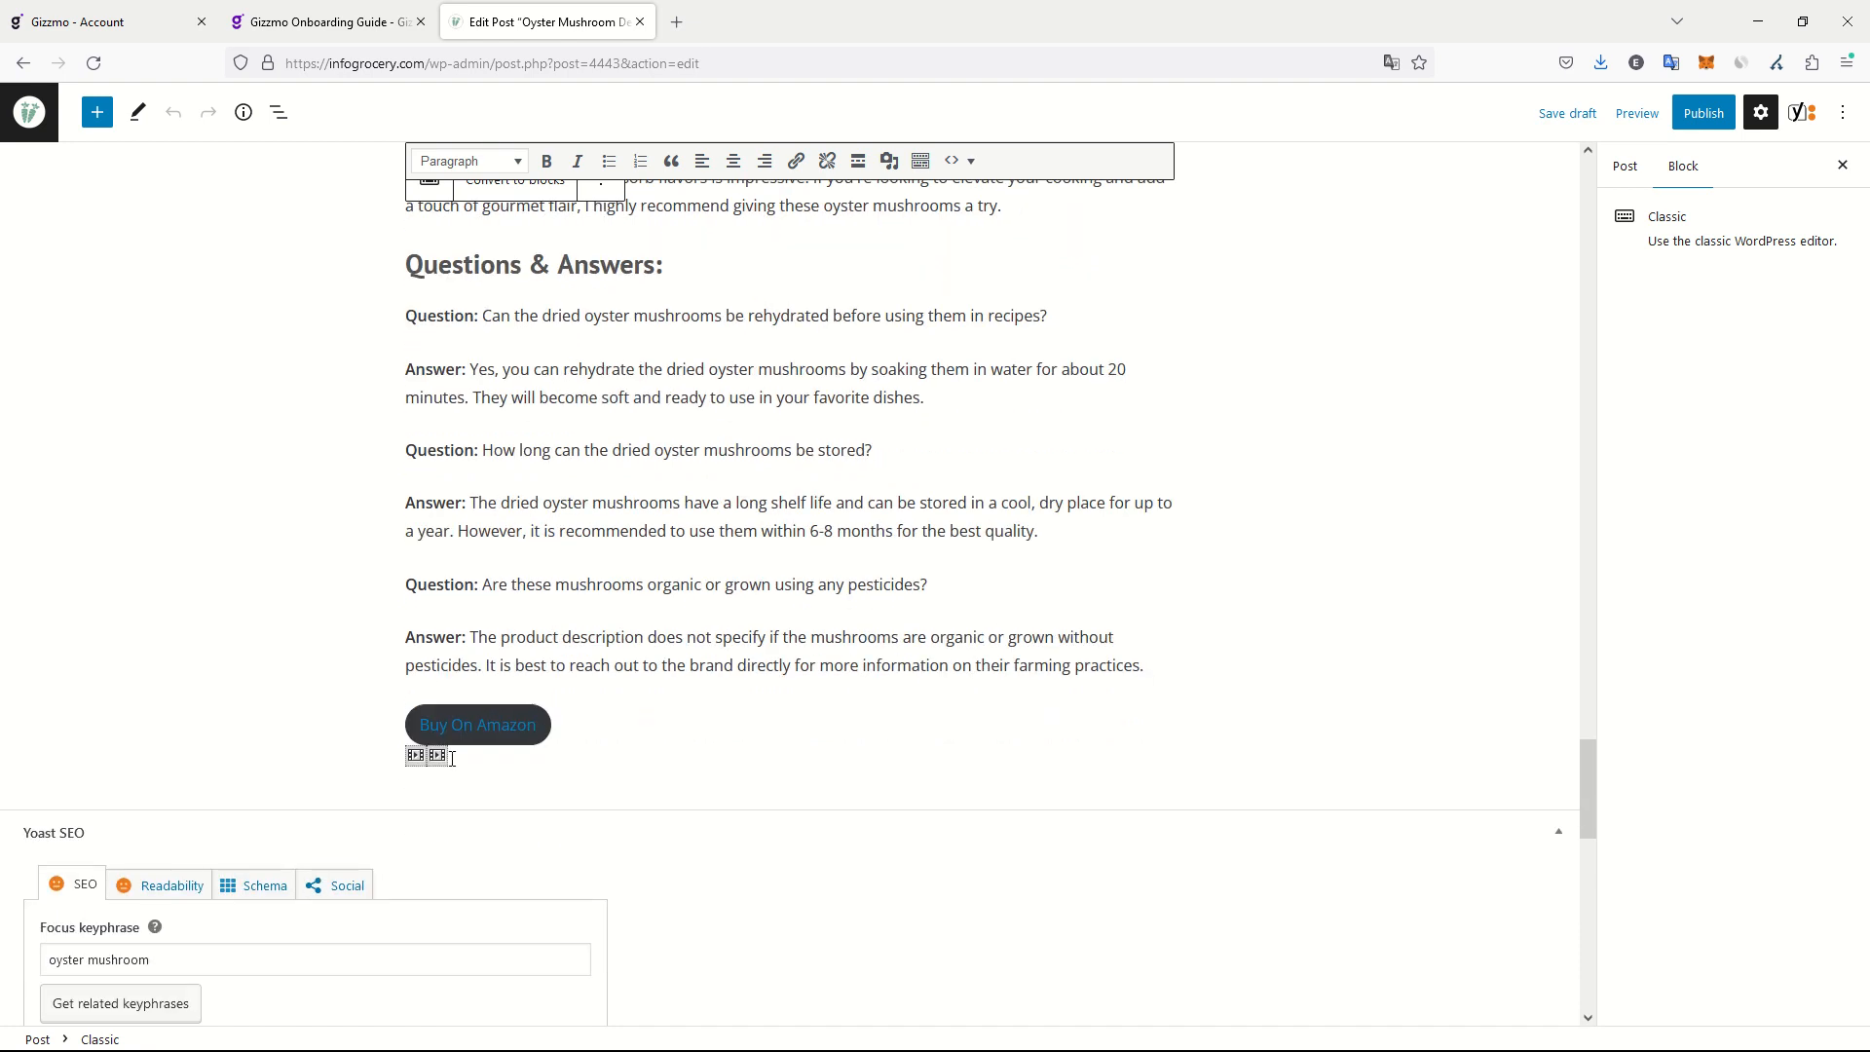
Step: Check the post's Yoast SEO focus keyphrase, Google preview, SEO title, slug and meta description
scroll(413, 601, "down", 2)
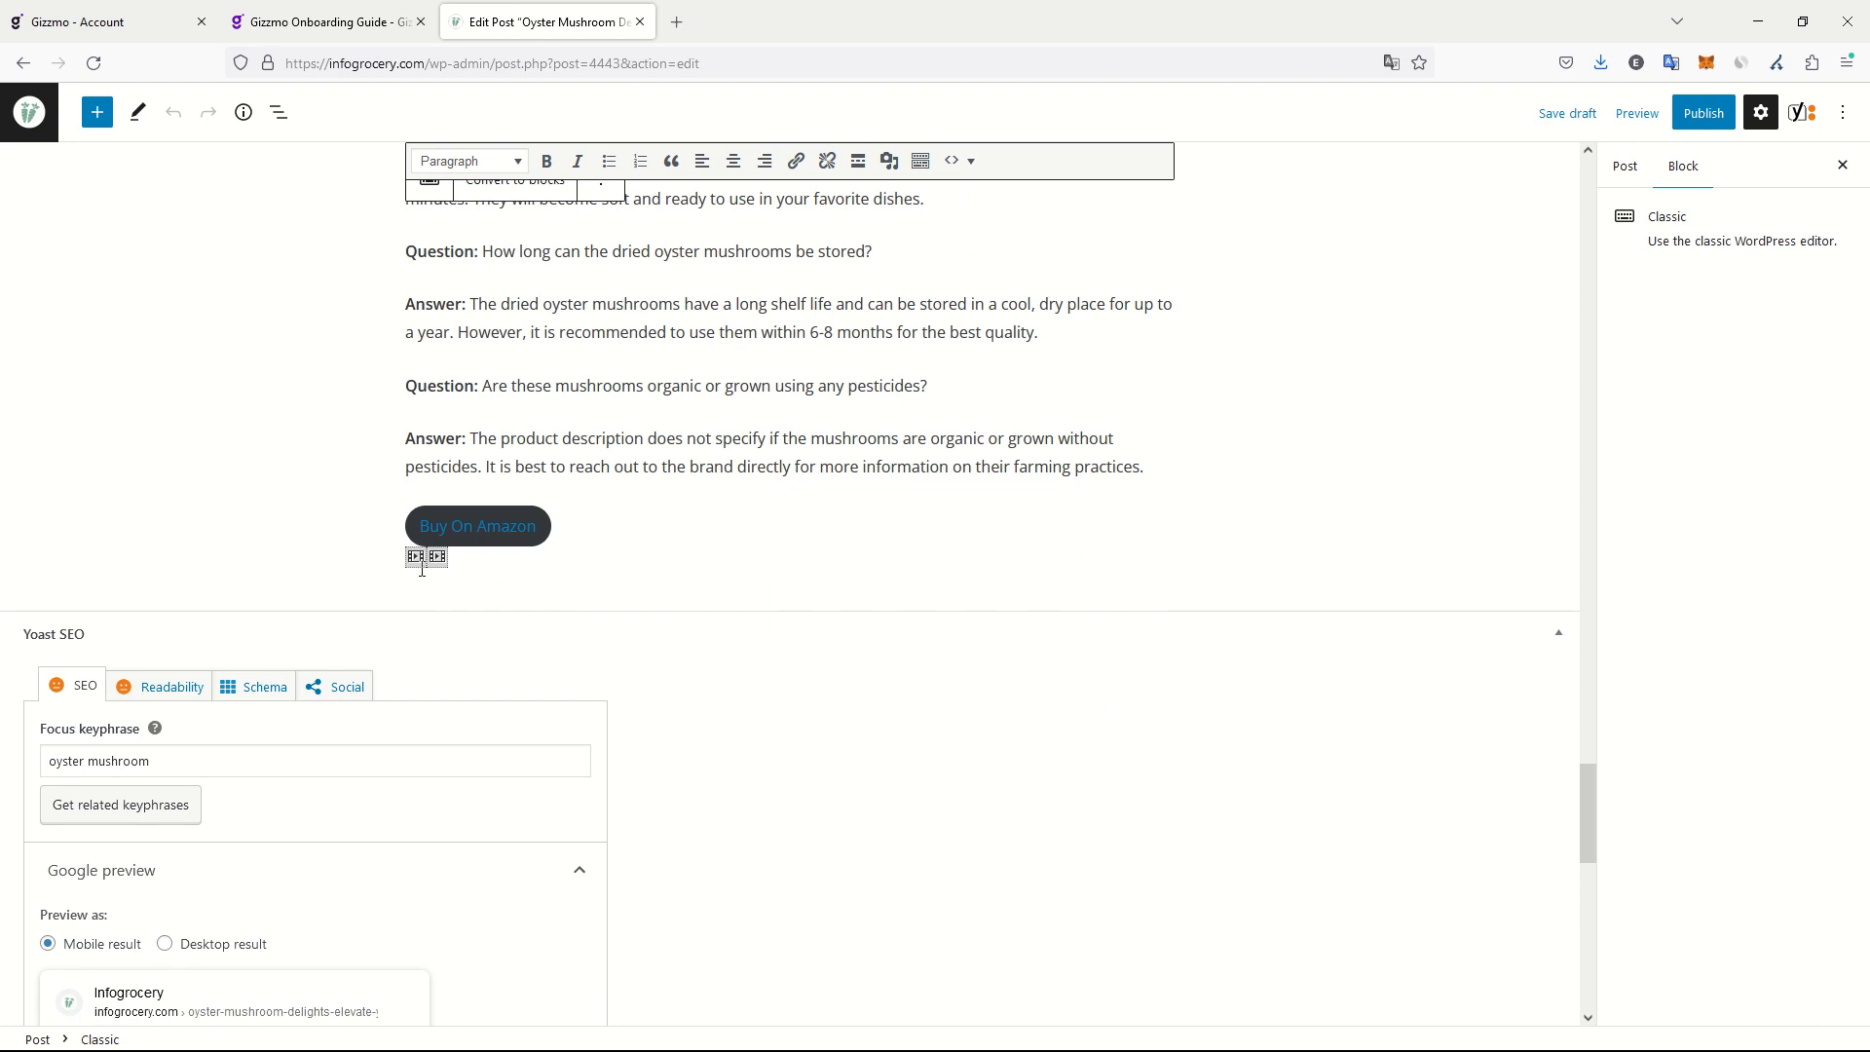
scroll(451, 547, "down", 2)
left_click_drag(183, 559, 17, 559)
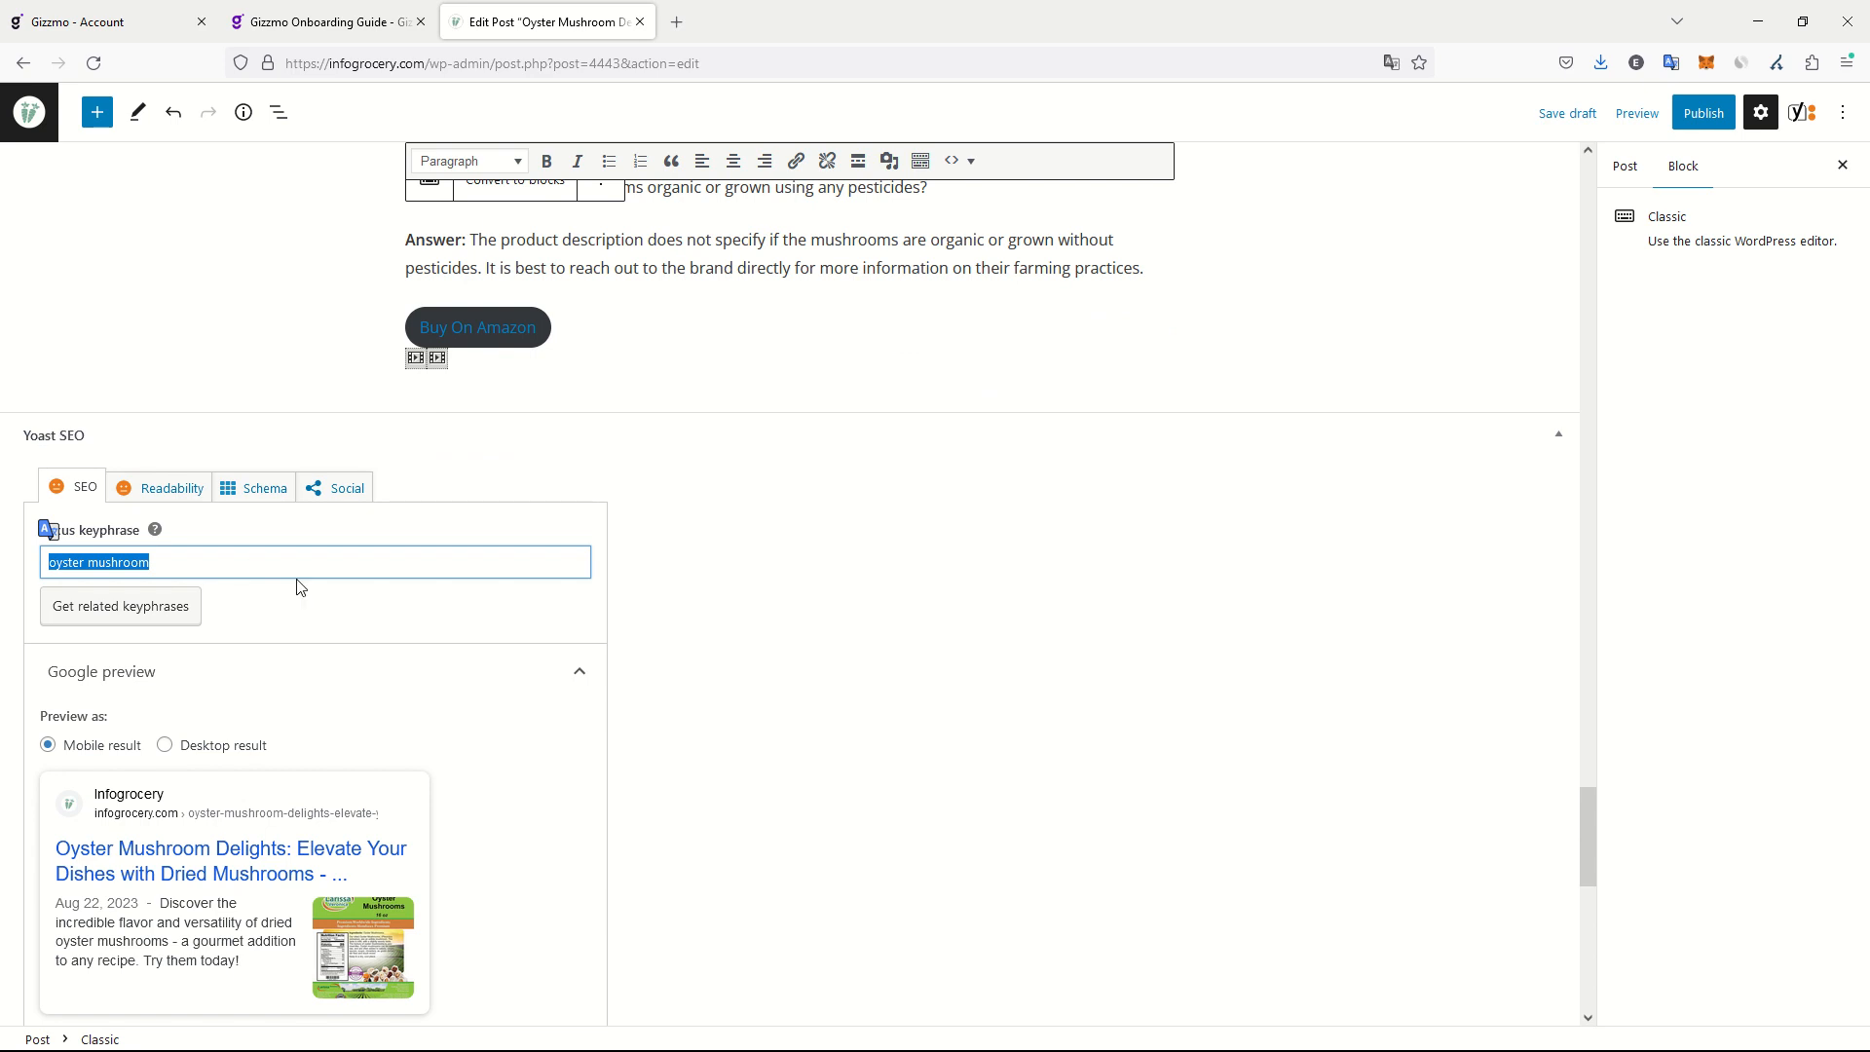
scroll(296, 584, "down", 4)
scroll(318, 566, "down", 1)
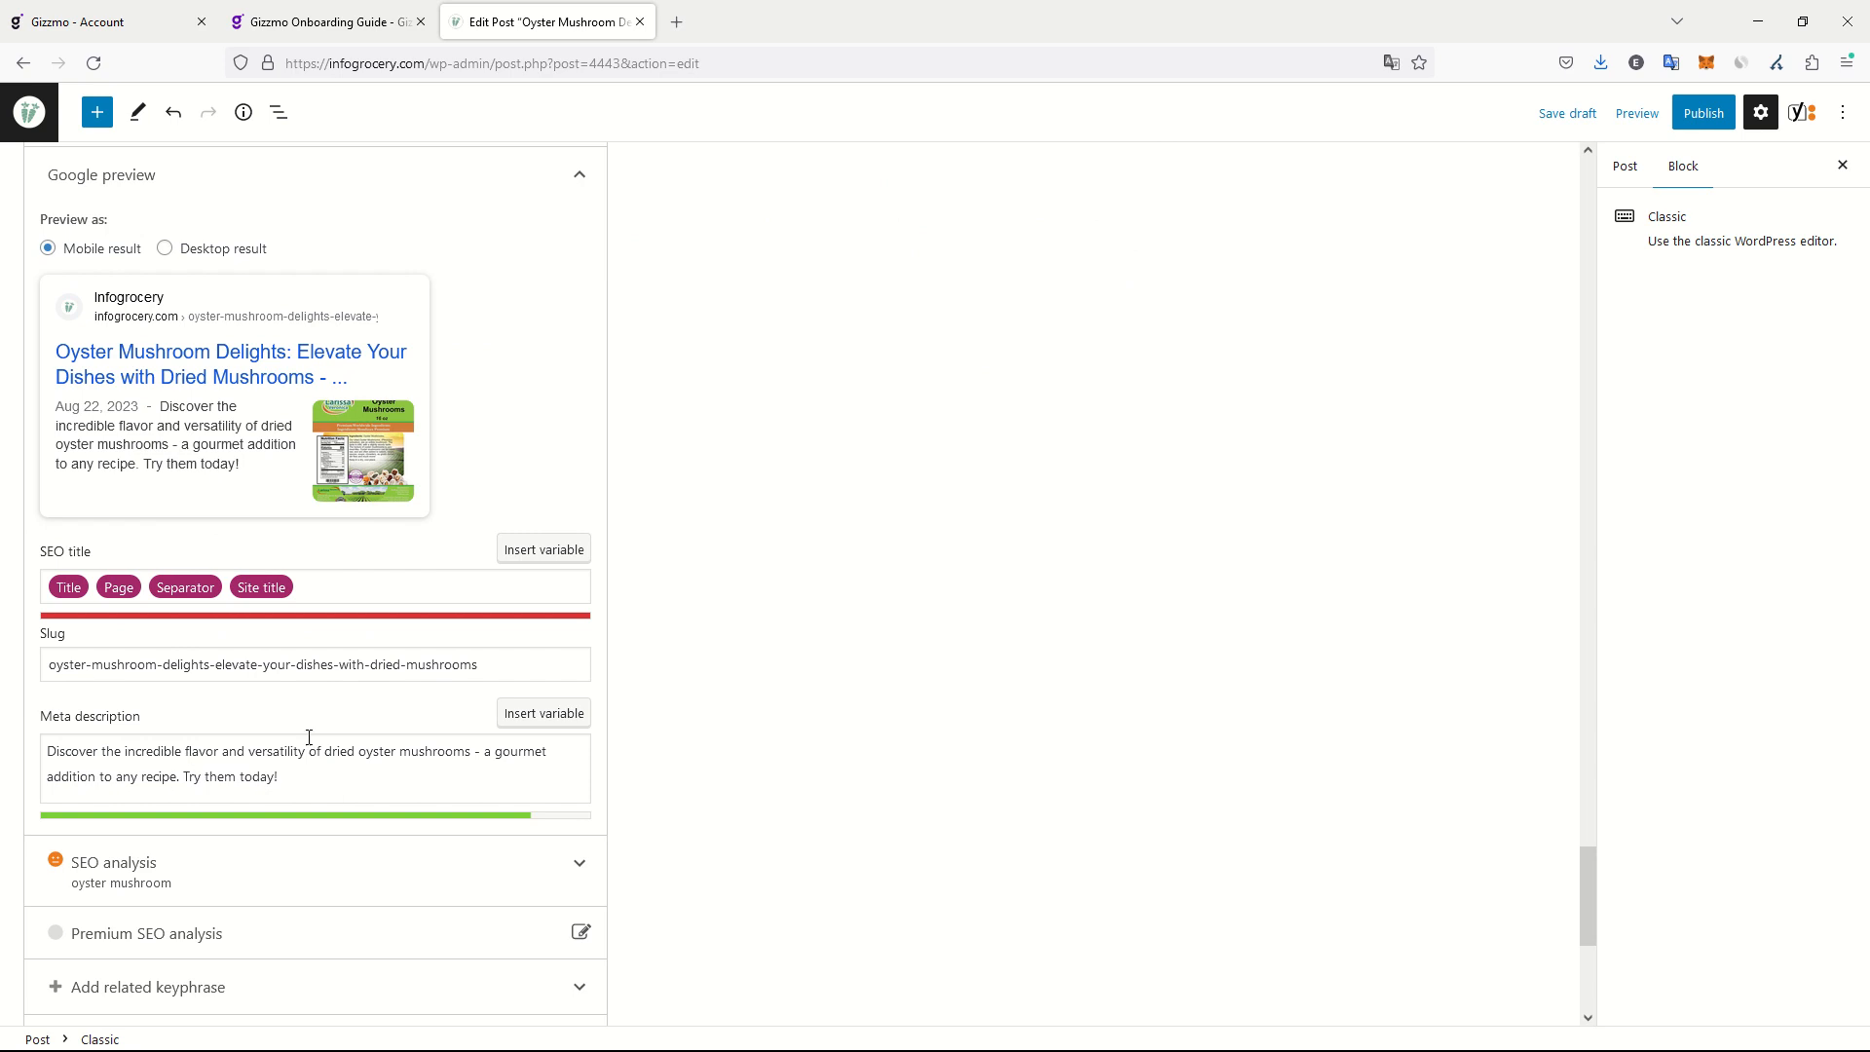
scroll(447, 651, "down", 5)
Step: Publish the Oyster Mushroom Delights post immediately with public visibility
scroll(425, 656, "up", 13)
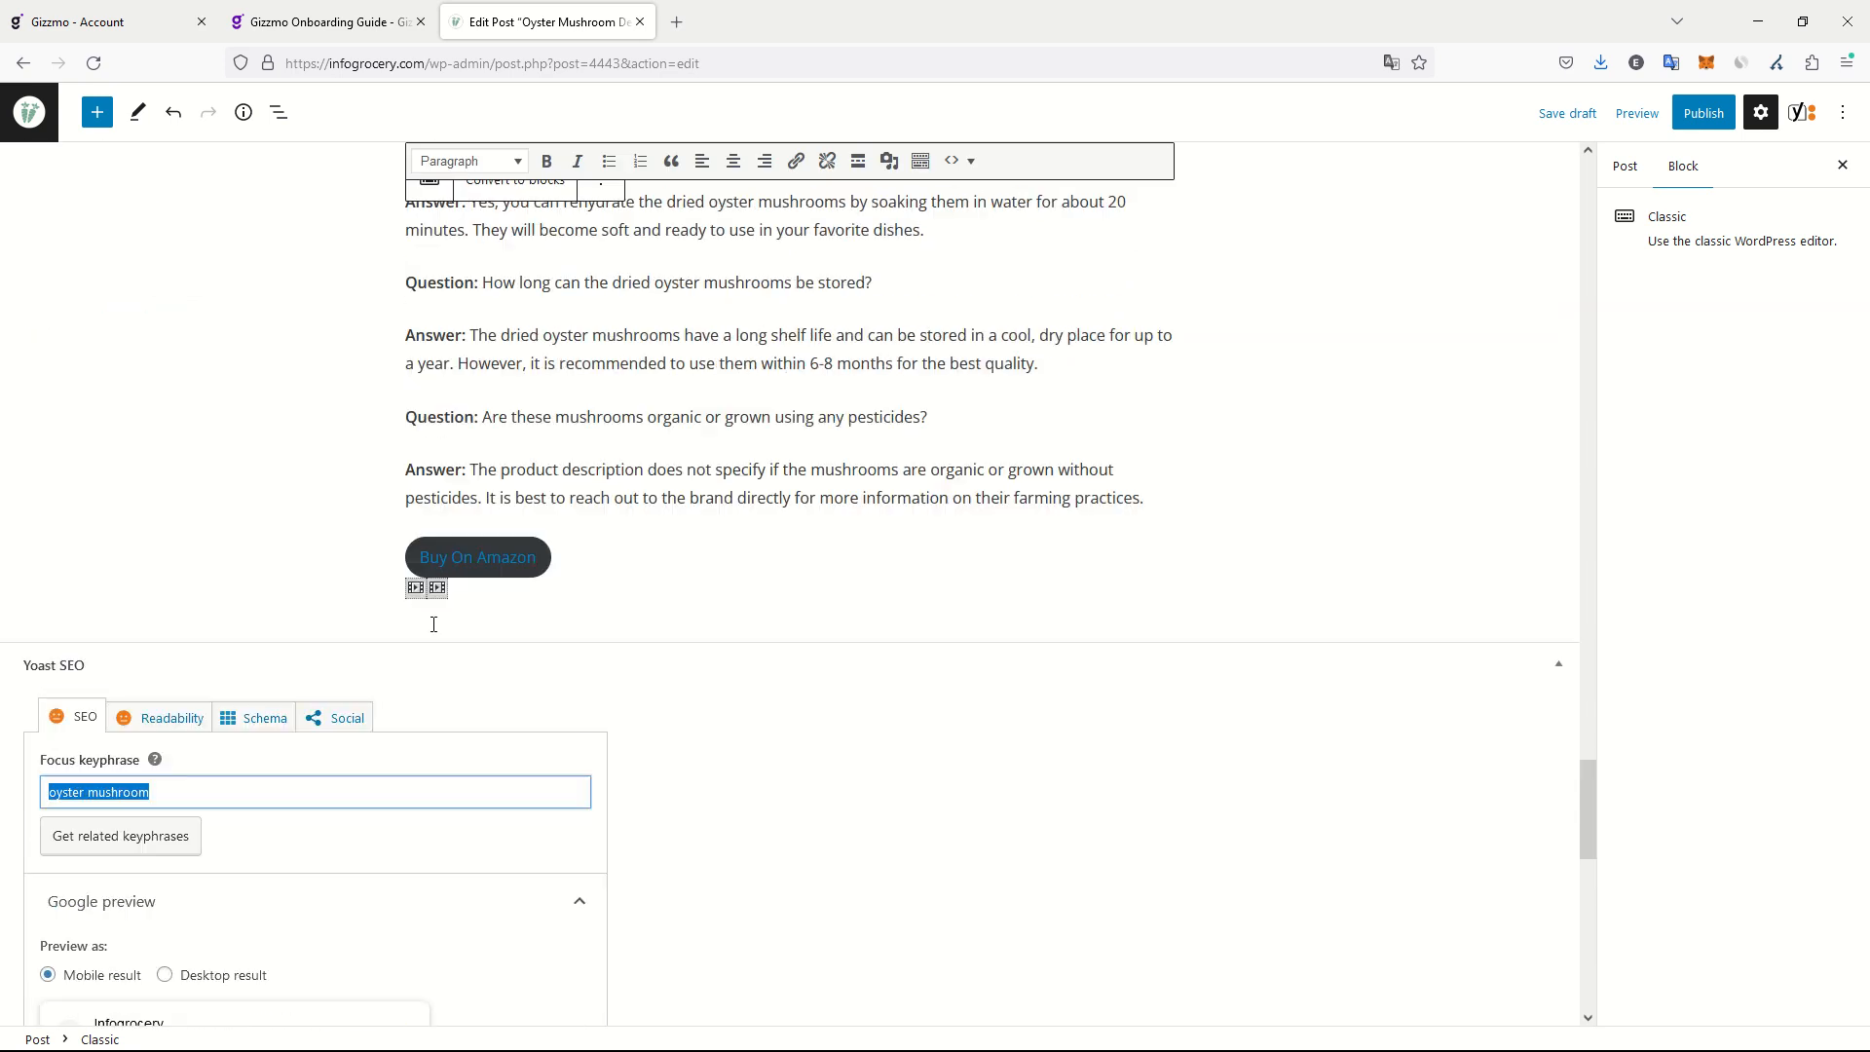
scroll(433, 624, "up", 20)
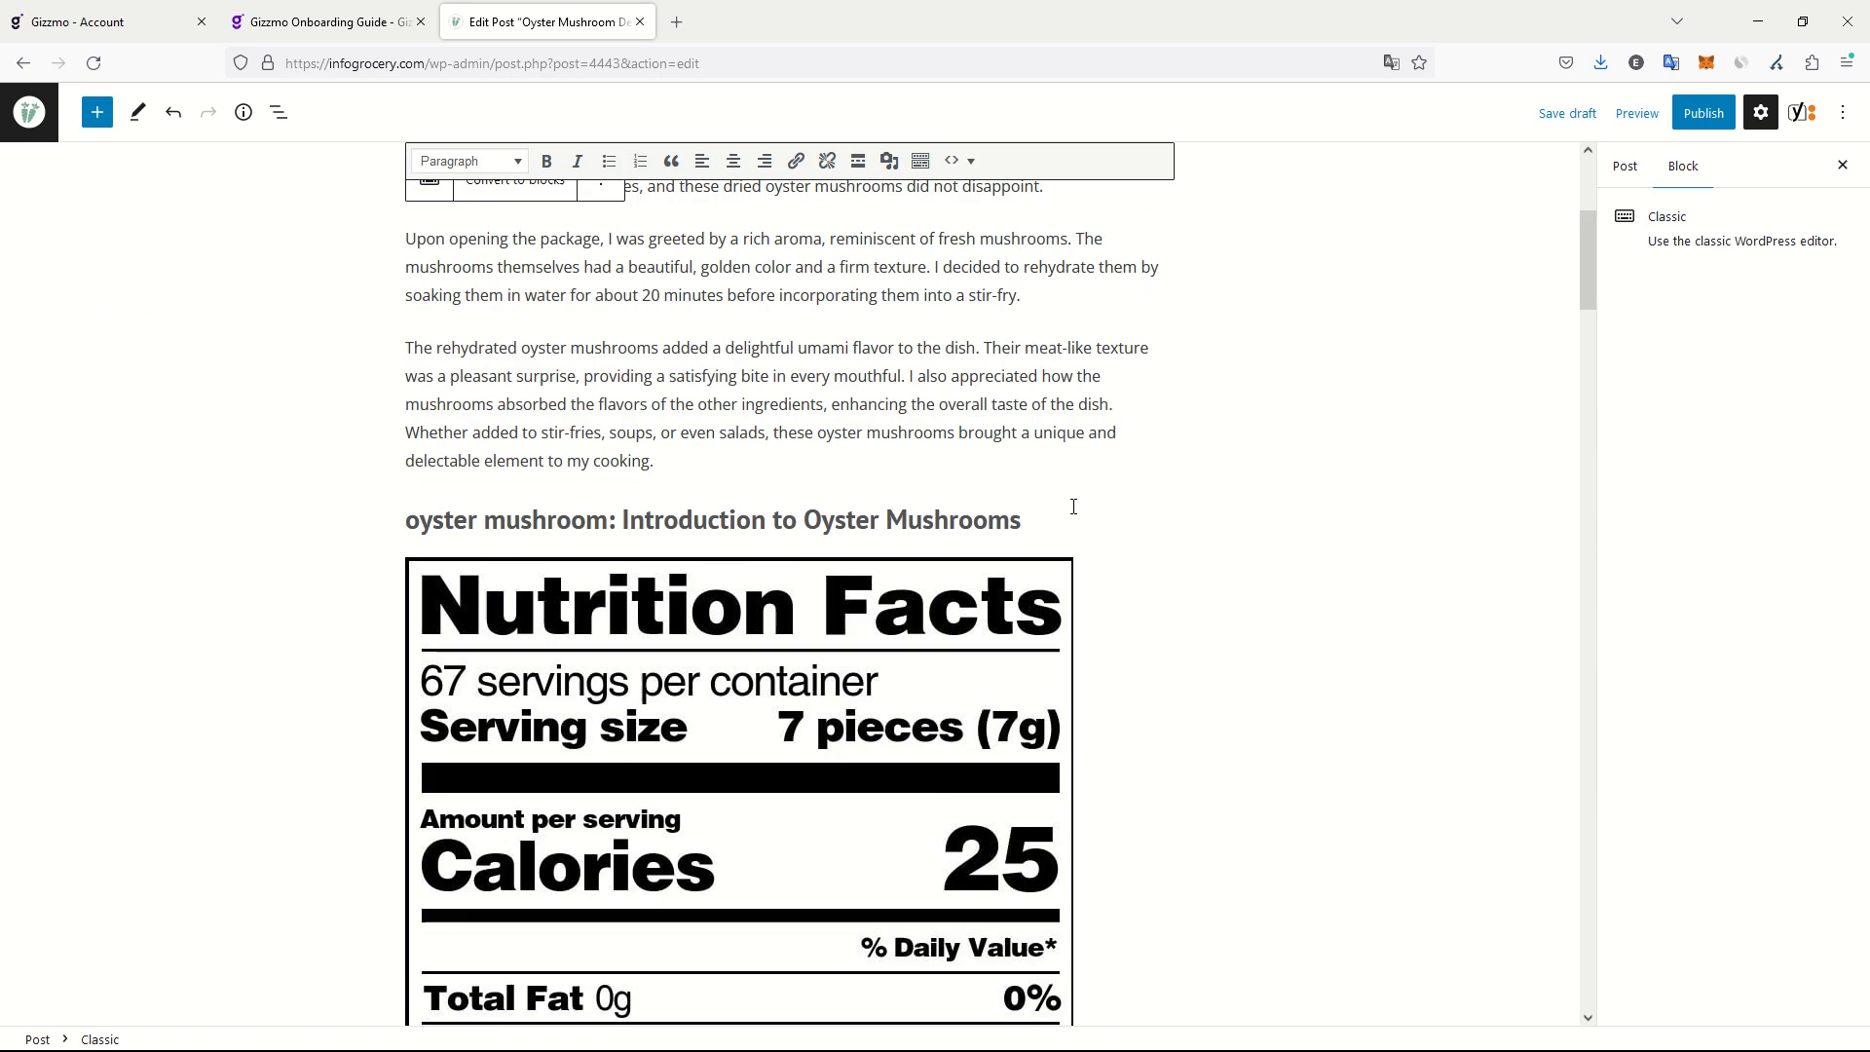
scroll(1073, 506, "up", 5)
left_click(1703, 113)
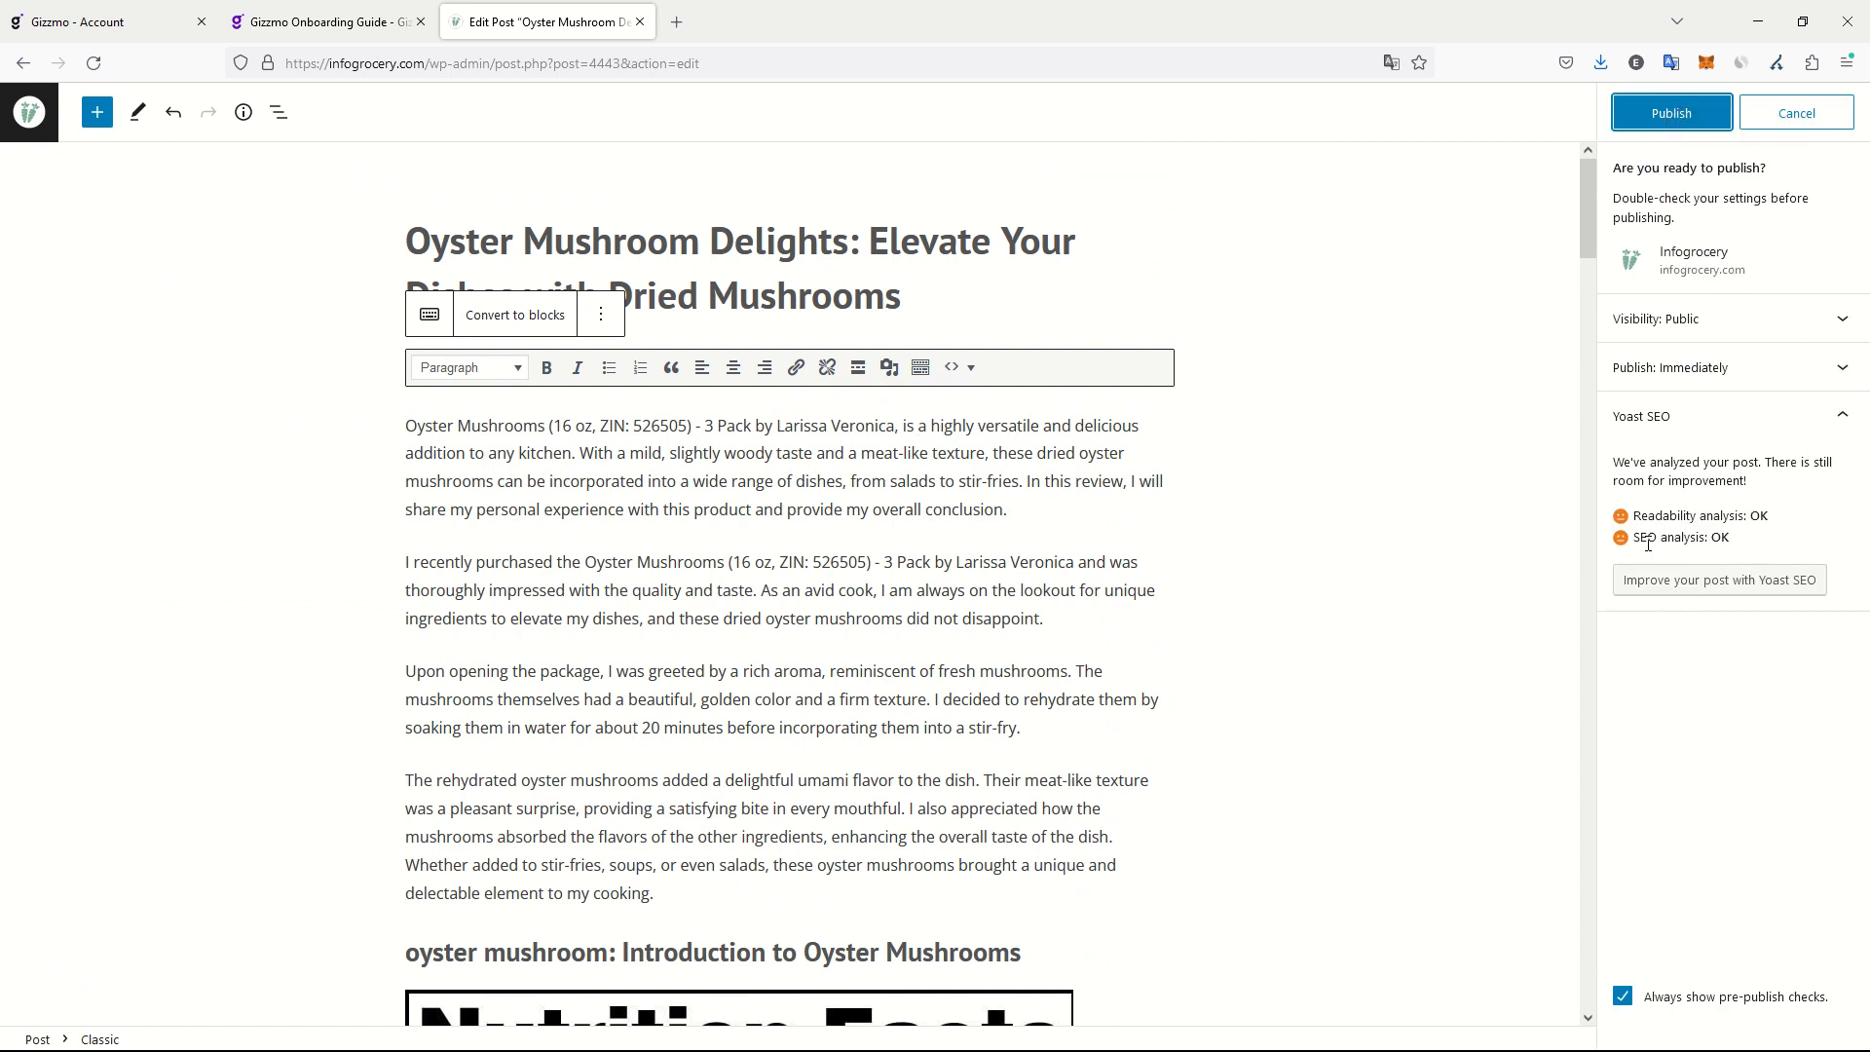
left_click(1665, 113)
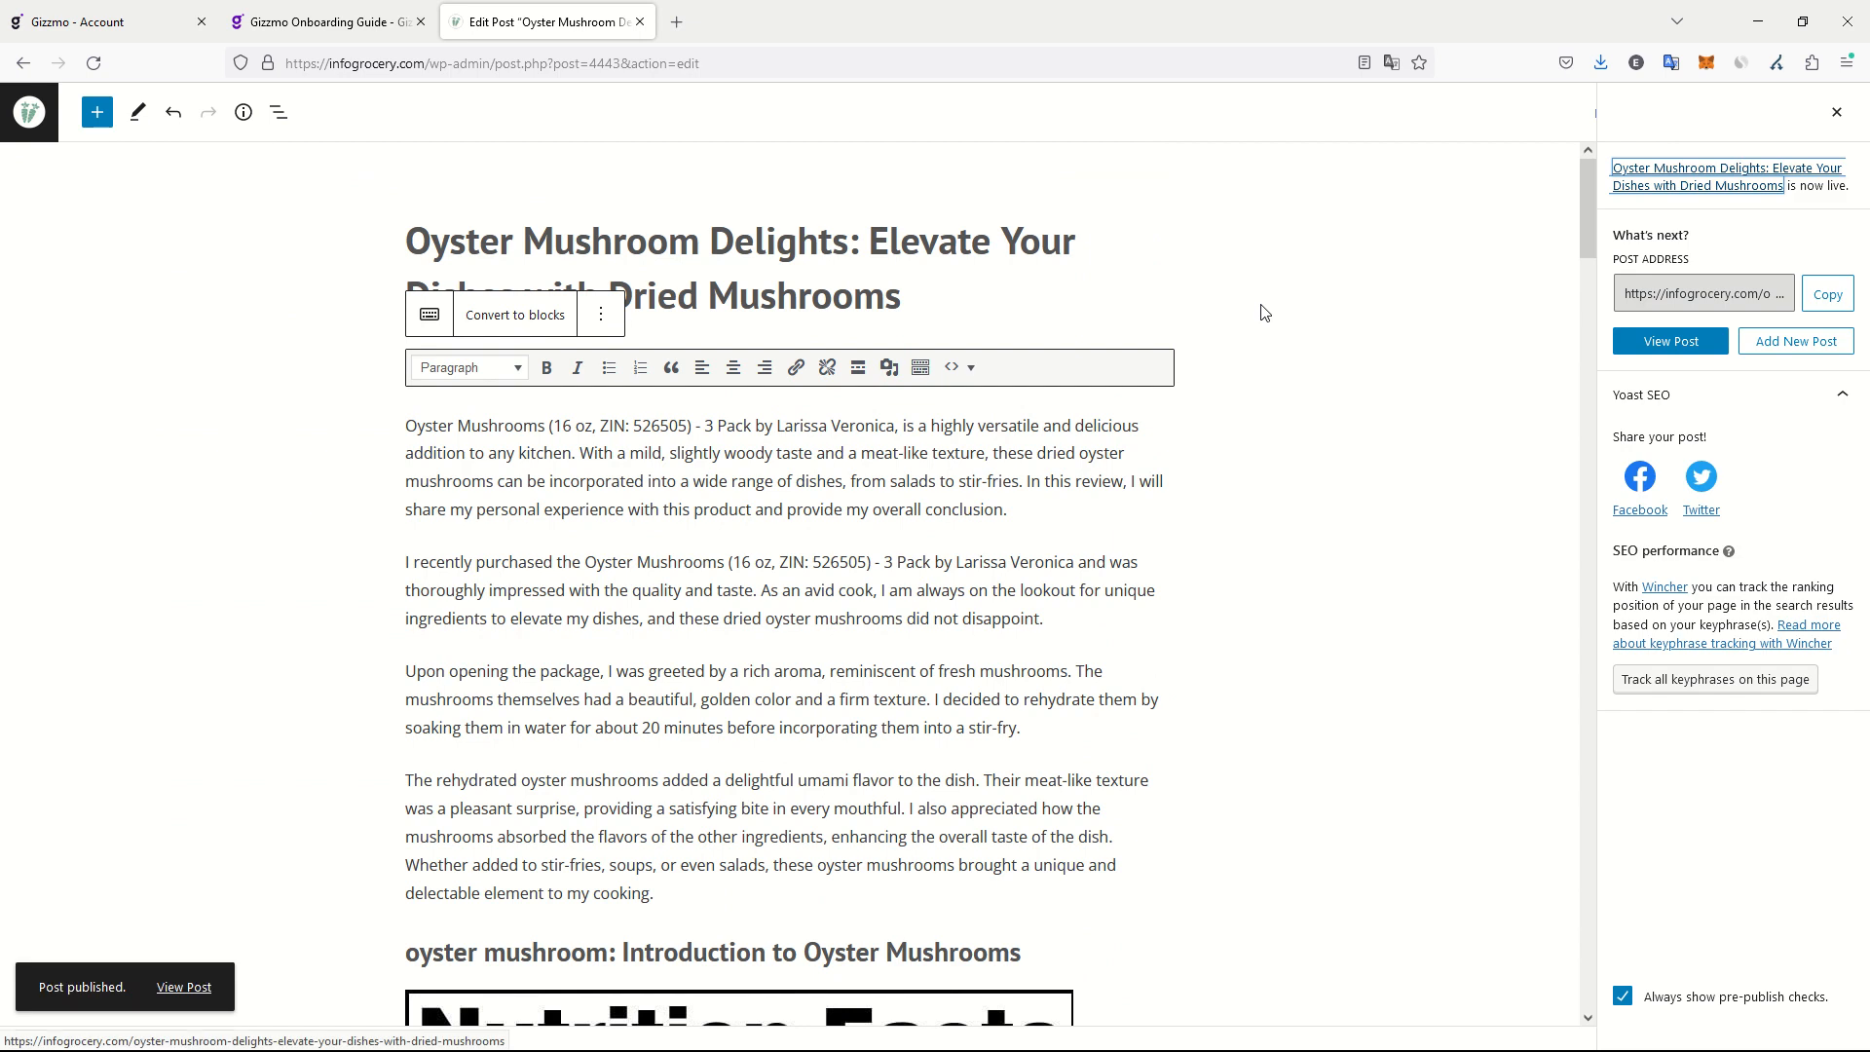
Step: Open the published post in a new private window and examine its title and introductory paragraphs
right_click(194, 989)
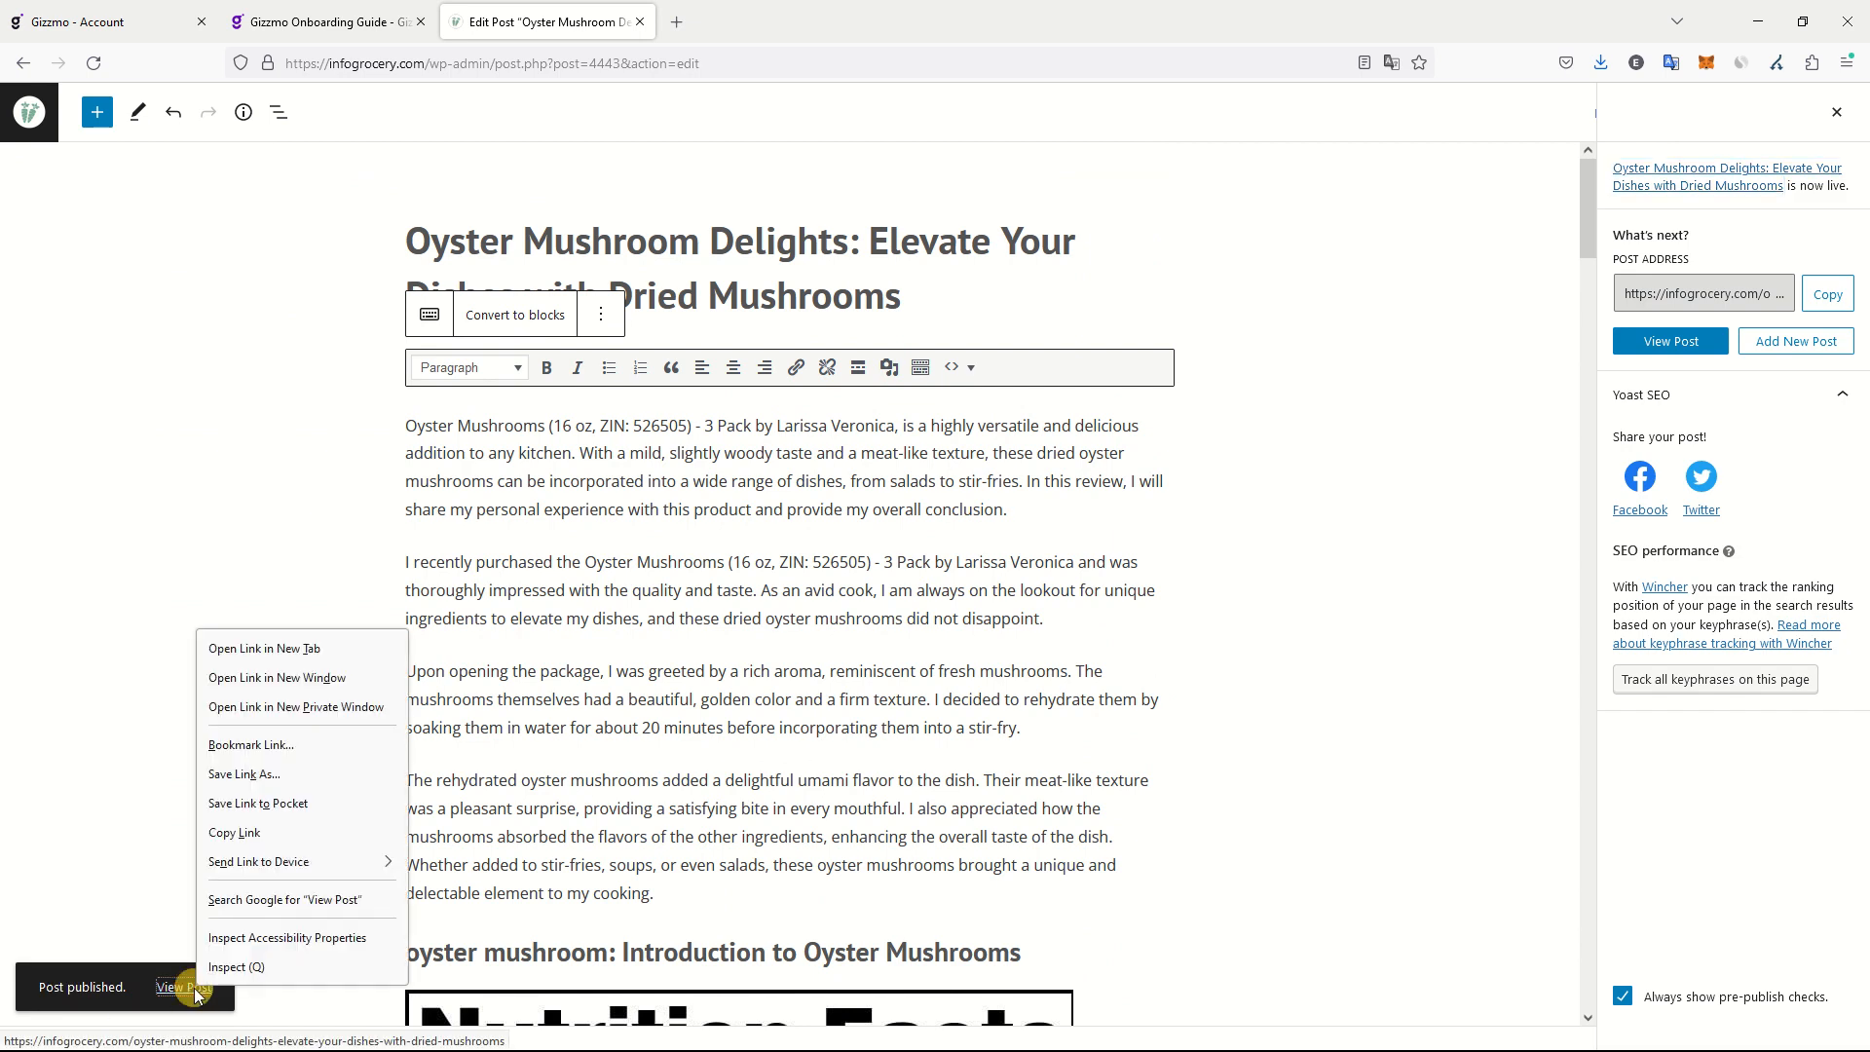
left_click(284, 705)
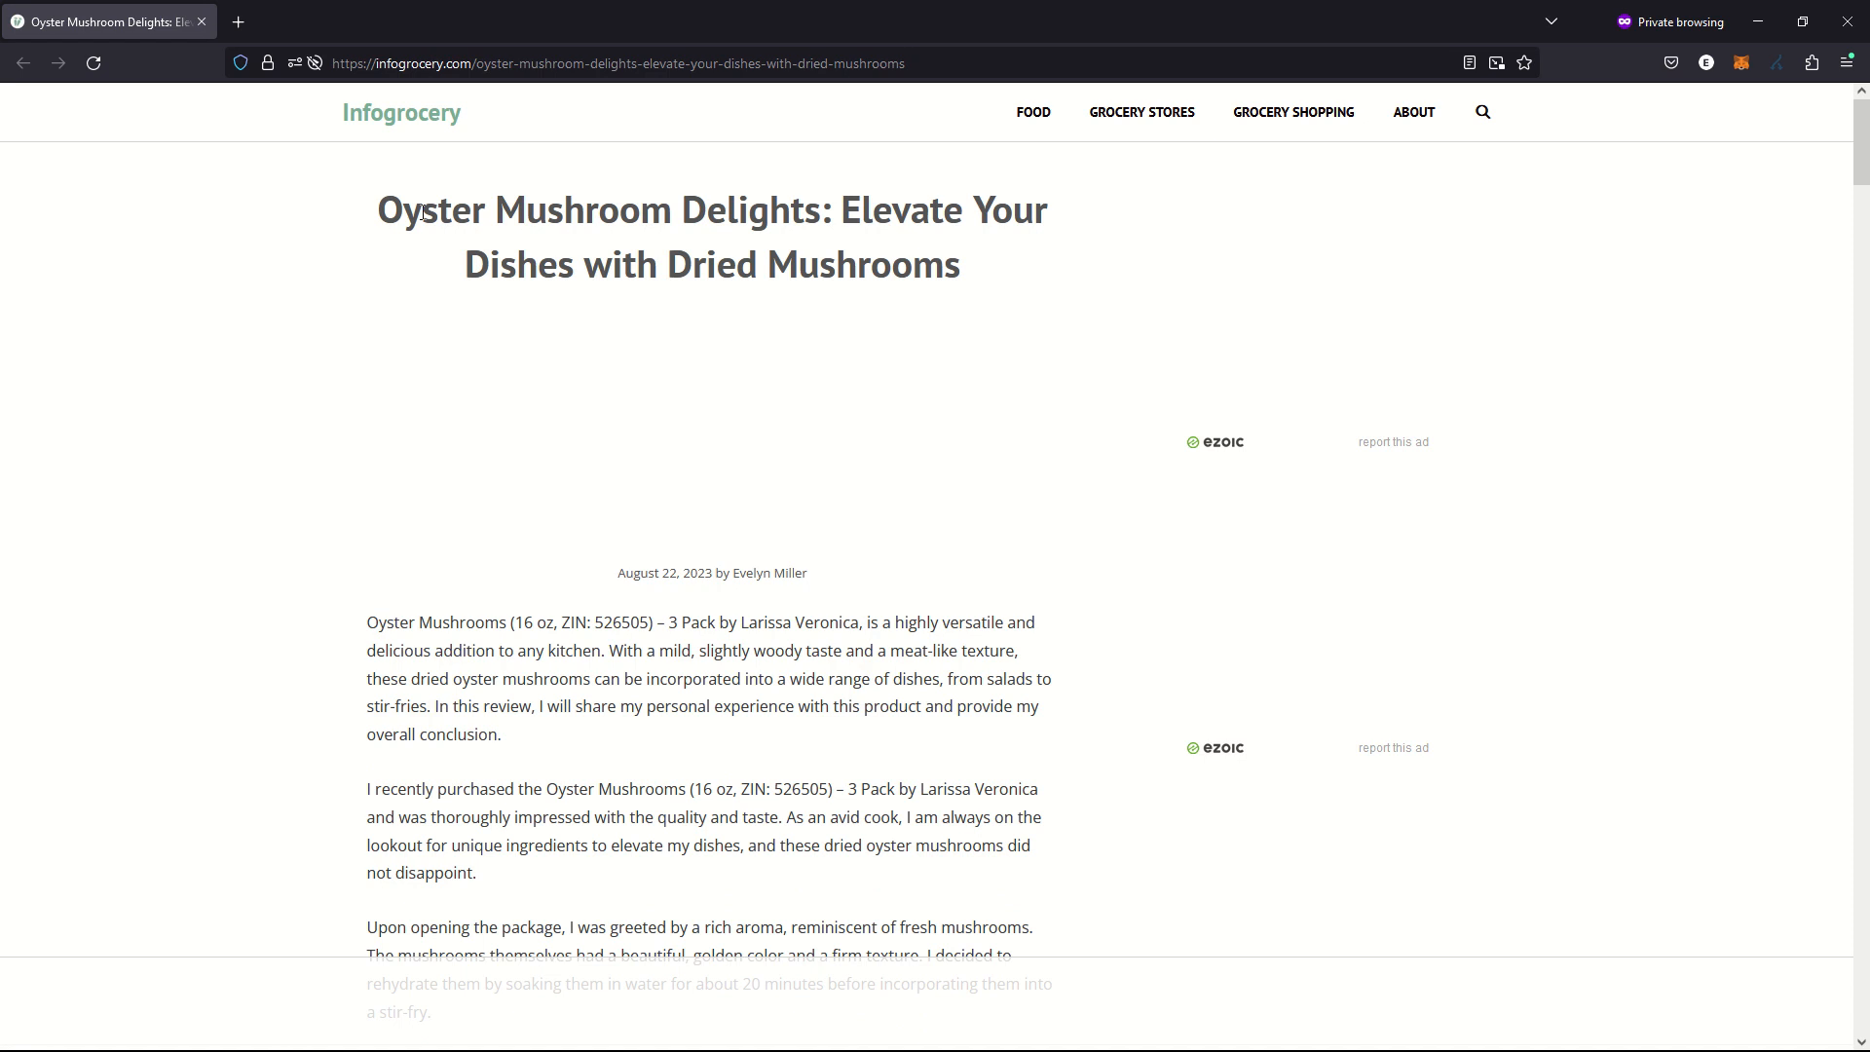
scroll(538, 243, "down", 4)
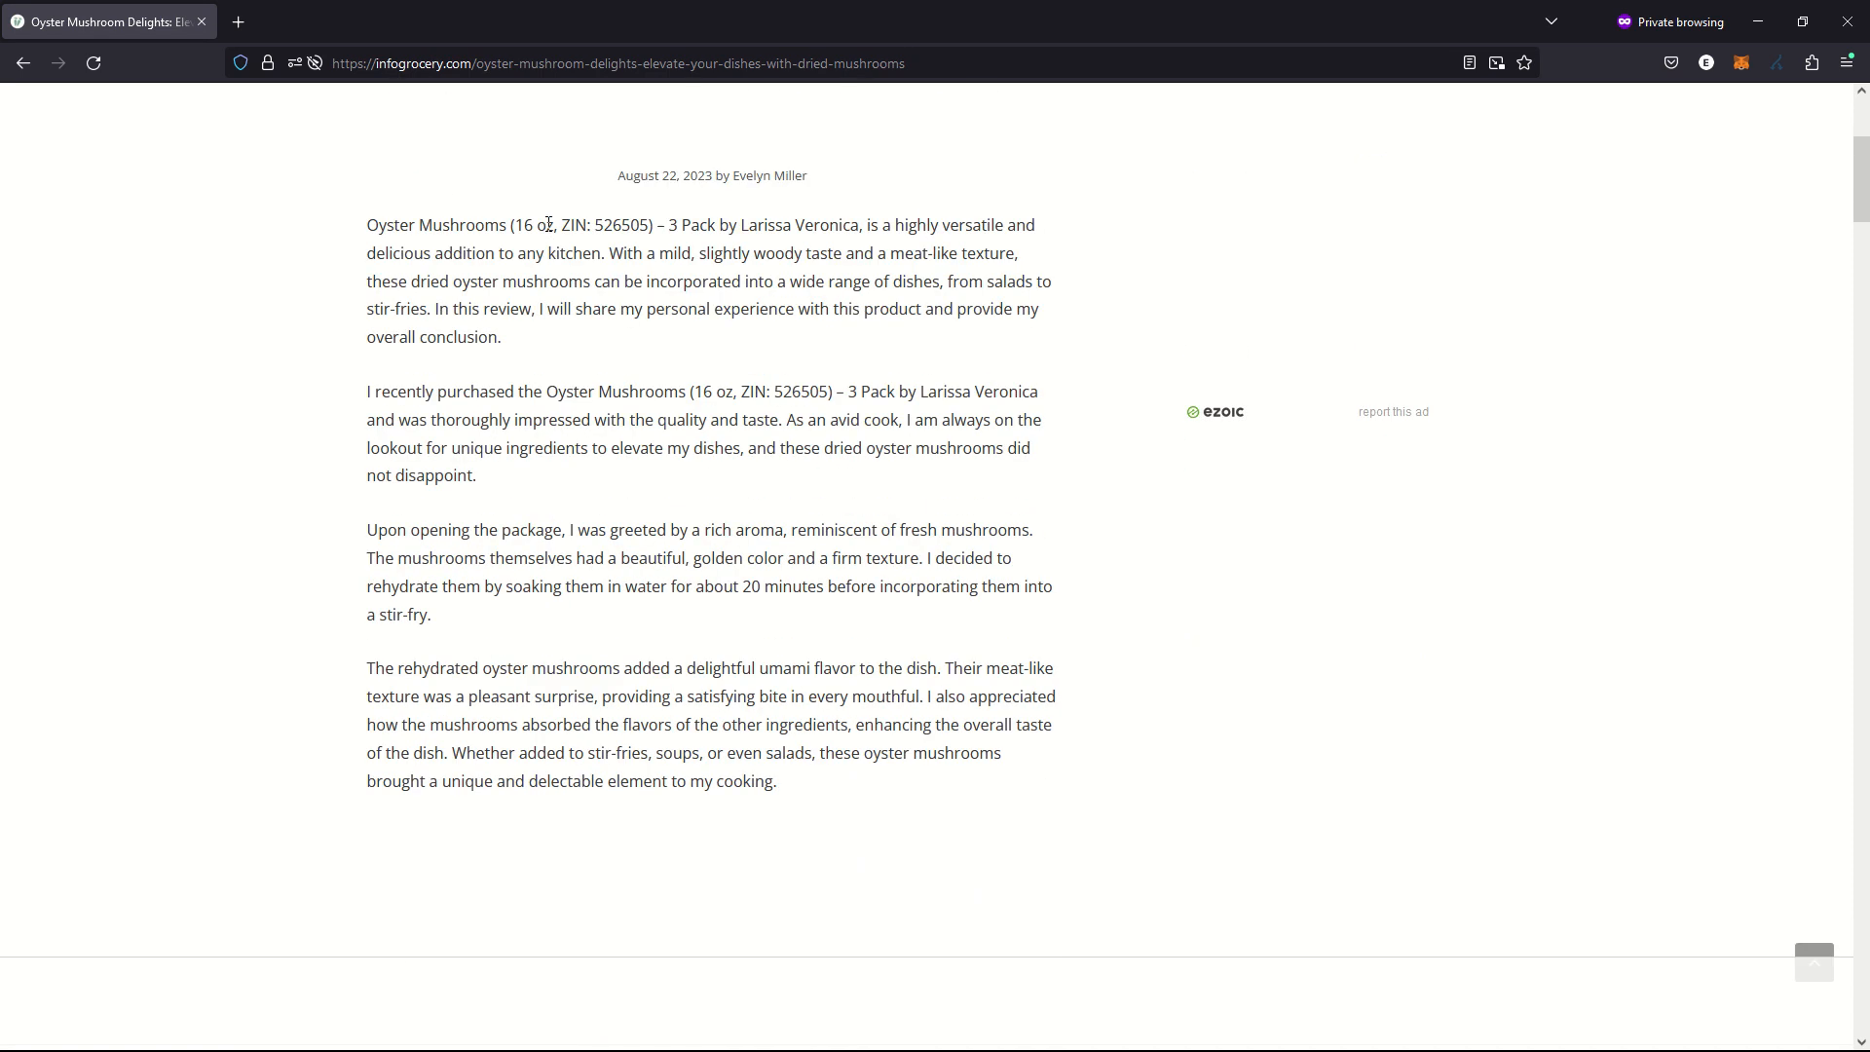
scroll(551, 246, "down", 4)
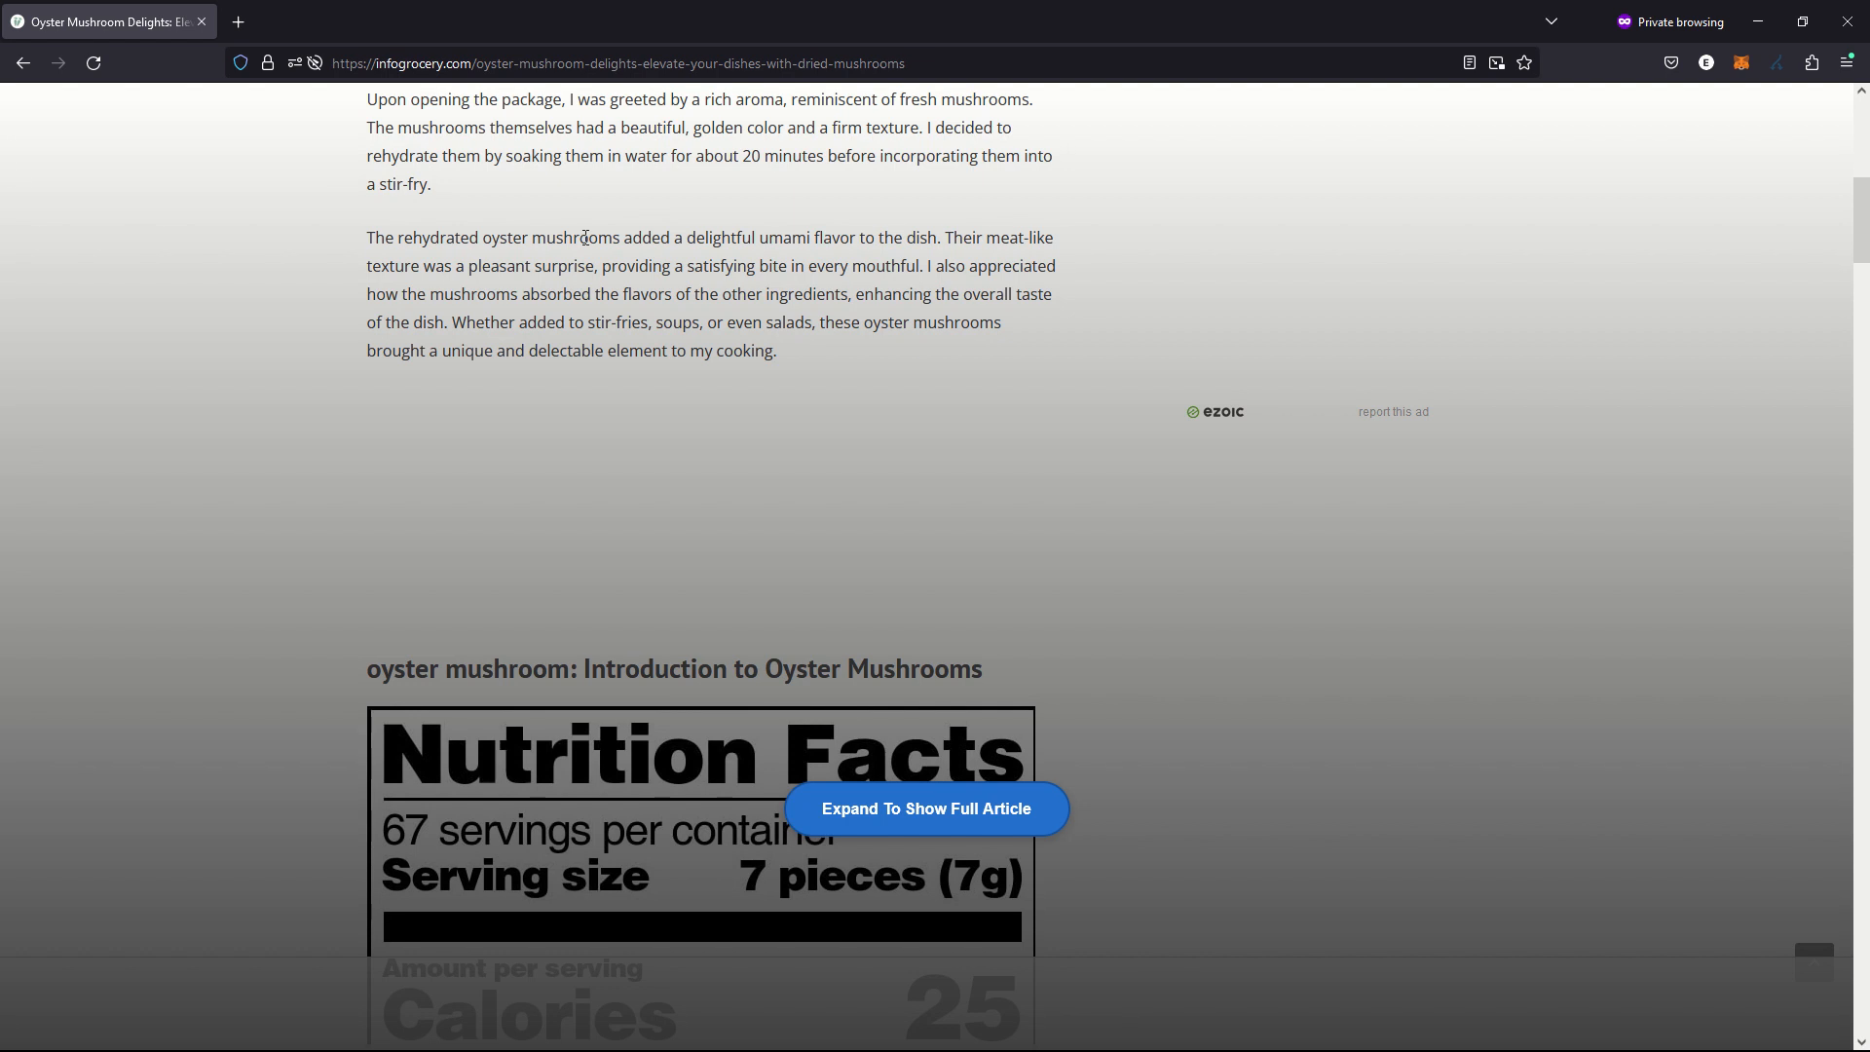
scroll(586, 238, "up", 8)
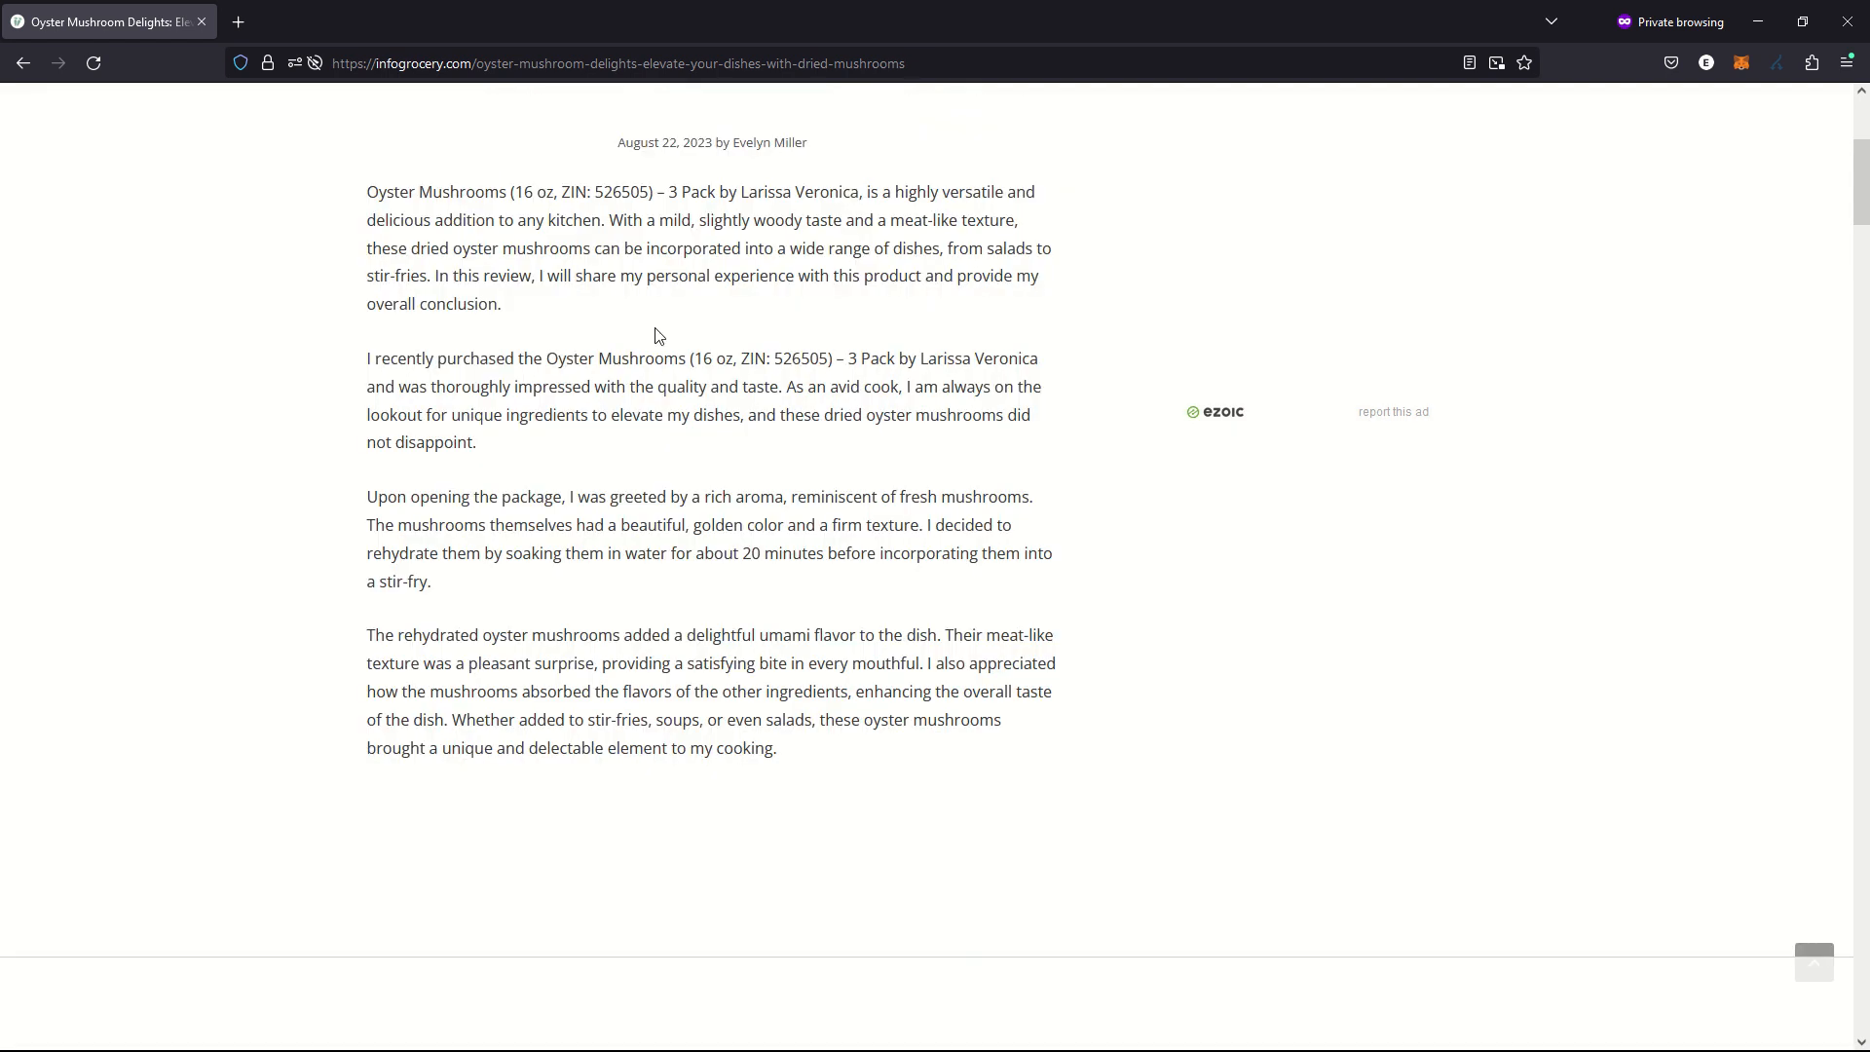